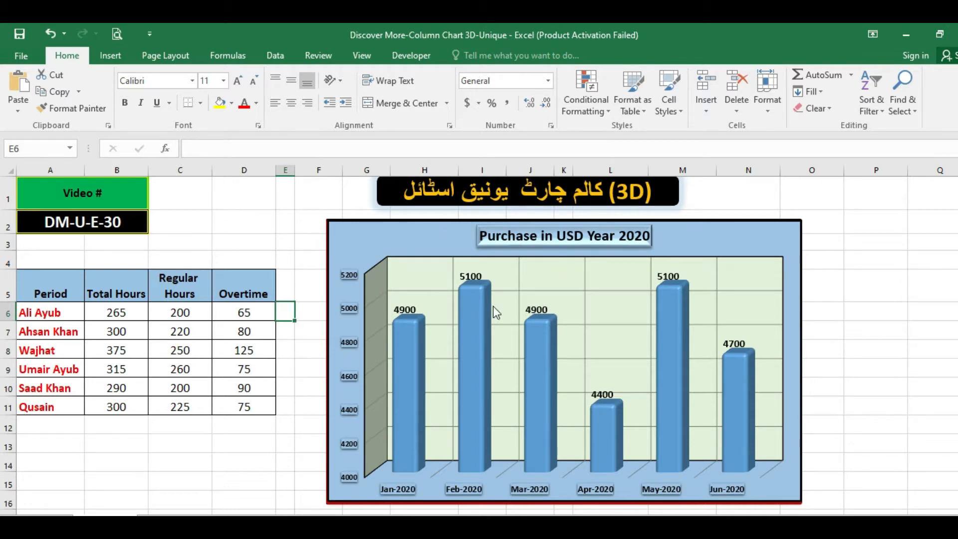
Delete the Purchase in USD and Financial Statistics charts, and move the Time Sheet Statistics chart so it starts in column I.
left_click(392, 247)
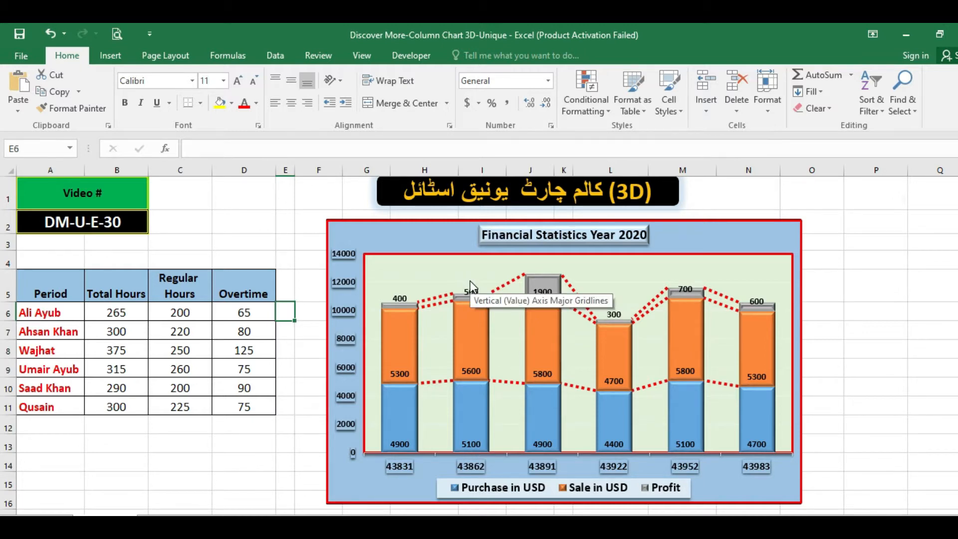
left_click(423, 247)
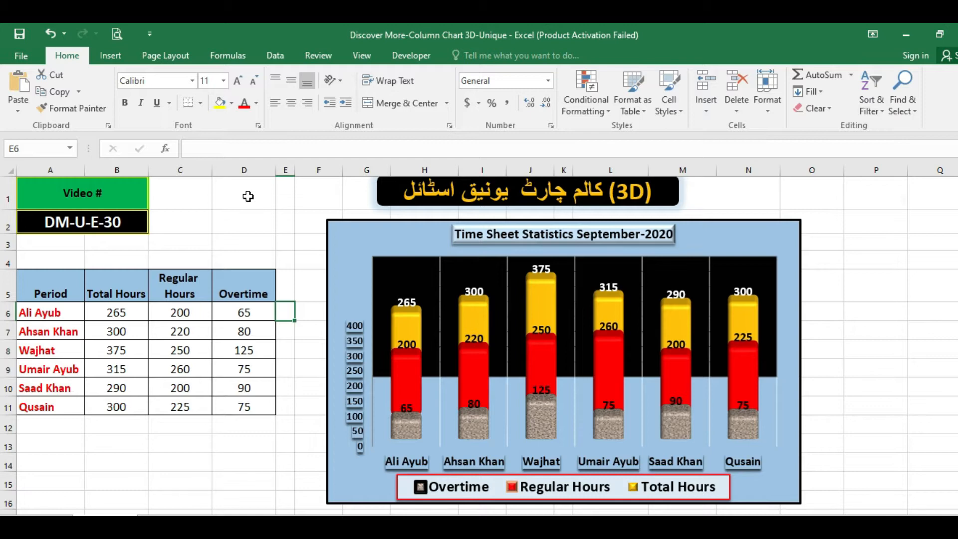
key("ctrl+z")
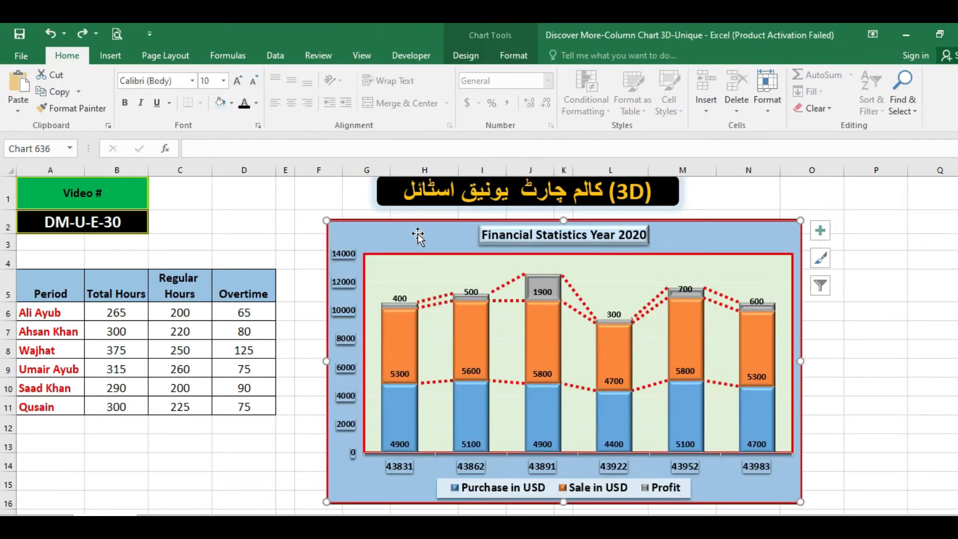
left_click_drag(406, 232, 193, 237)
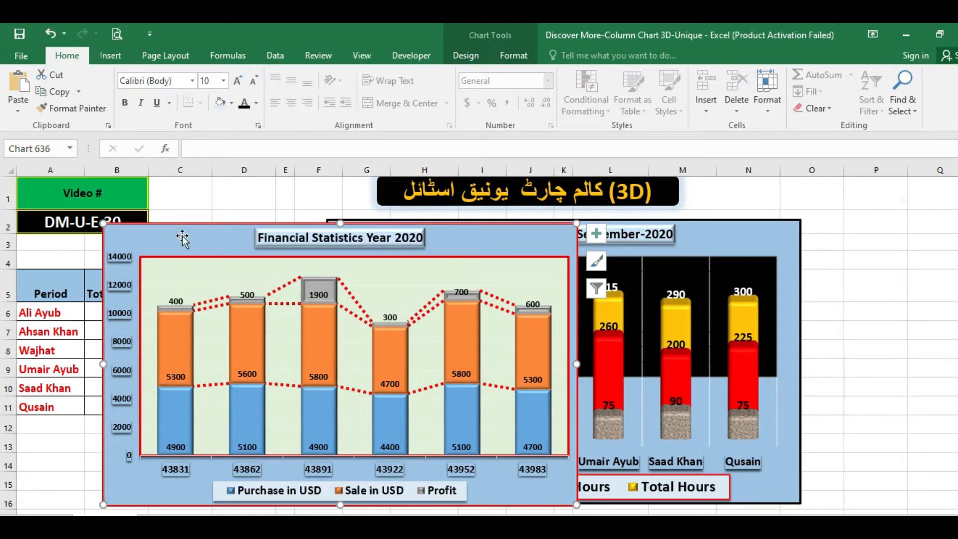
key("Delete")
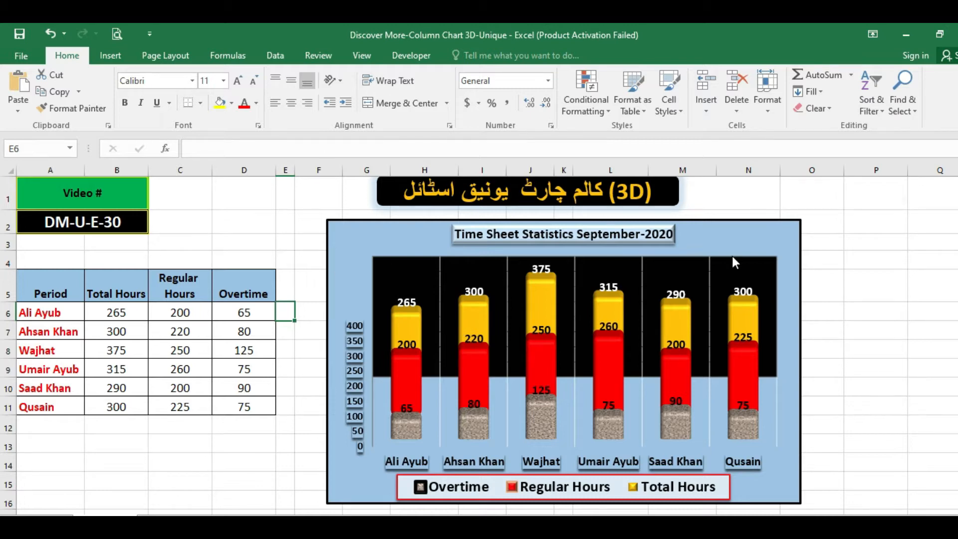
left_click_drag(371, 243, 502, 236)
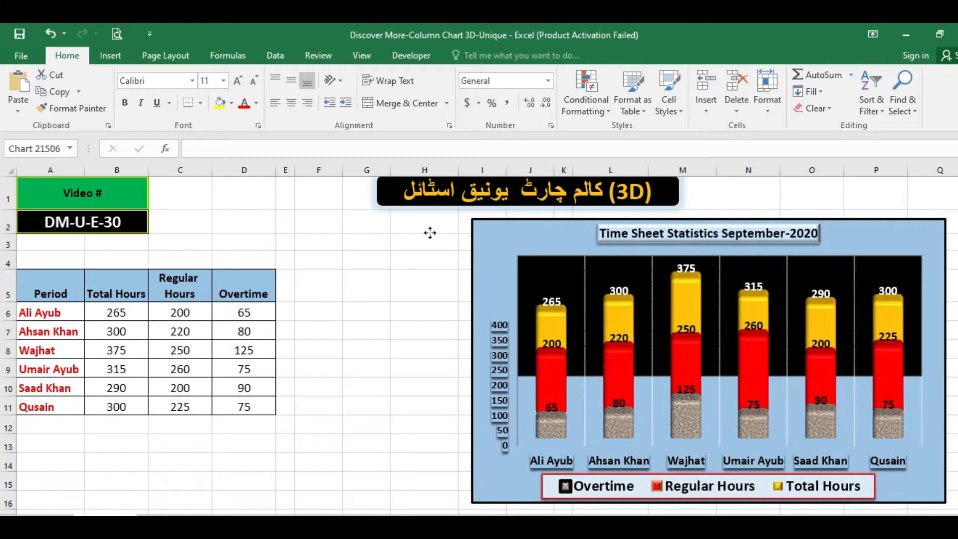
left_click(353, 294)
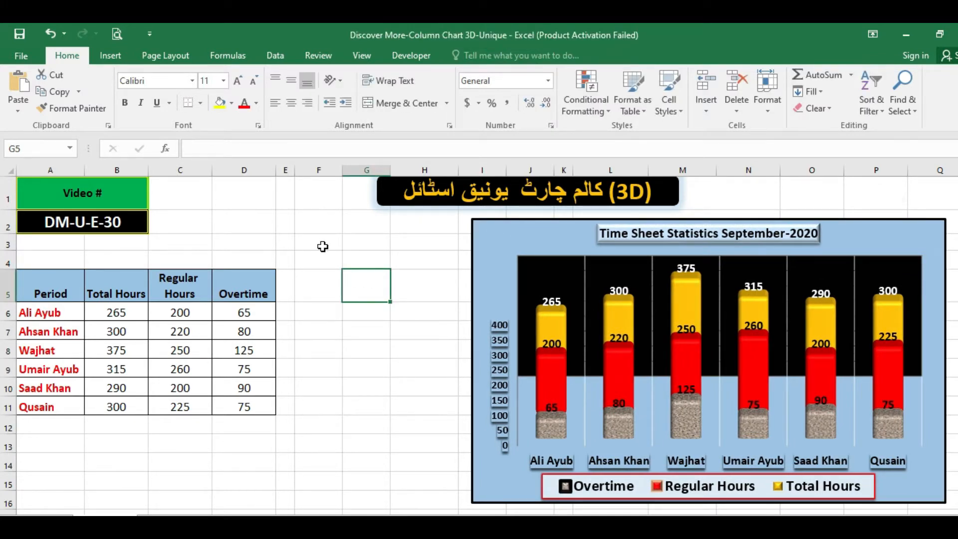
Examine the timesheet table's columns and how Total Hours is calculated from Regular Hours and Overtime.
left_click_drag(75, 288, 235, 405)
left_click(113, 334)
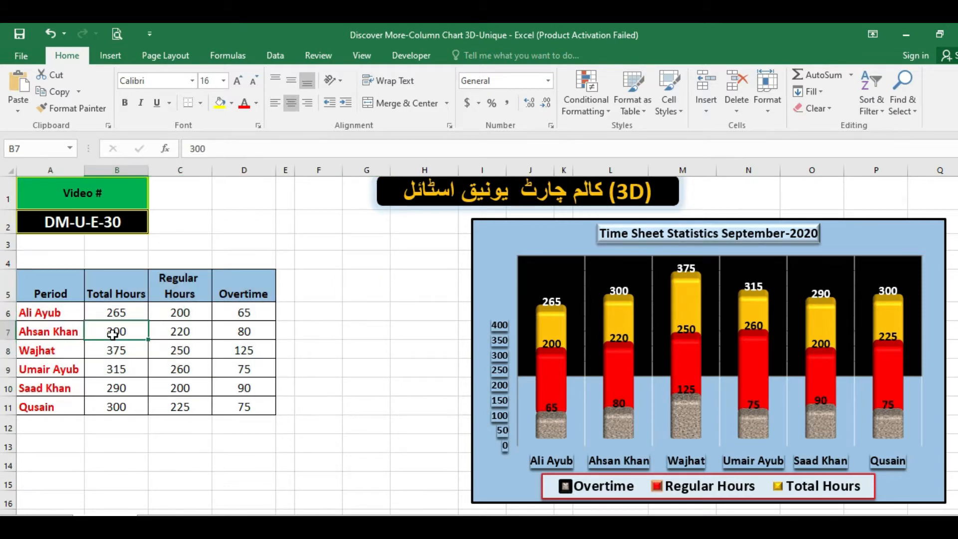
left_click_drag(65, 293, 63, 406)
left_click_drag(127, 294, 127, 407)
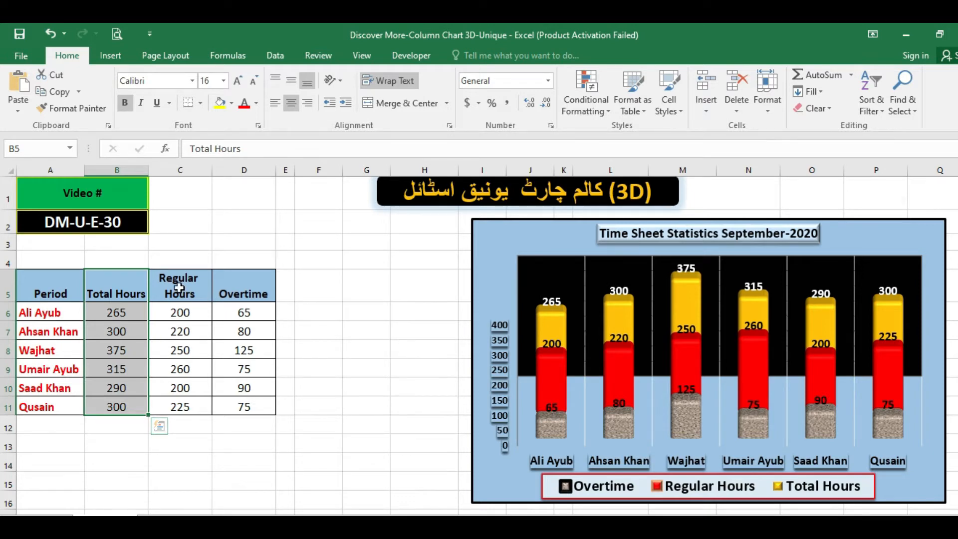
left_click_drag(179, 289, 179, 406)
left_click_drag(234, 291, 234, 406)
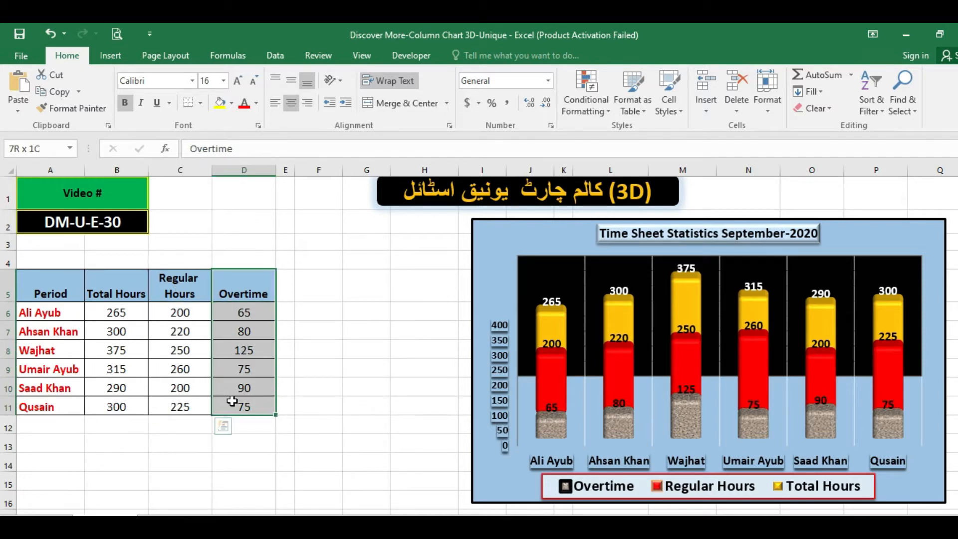
left_click(207, 319)
left_click_drag(208, 320, 239, 370)
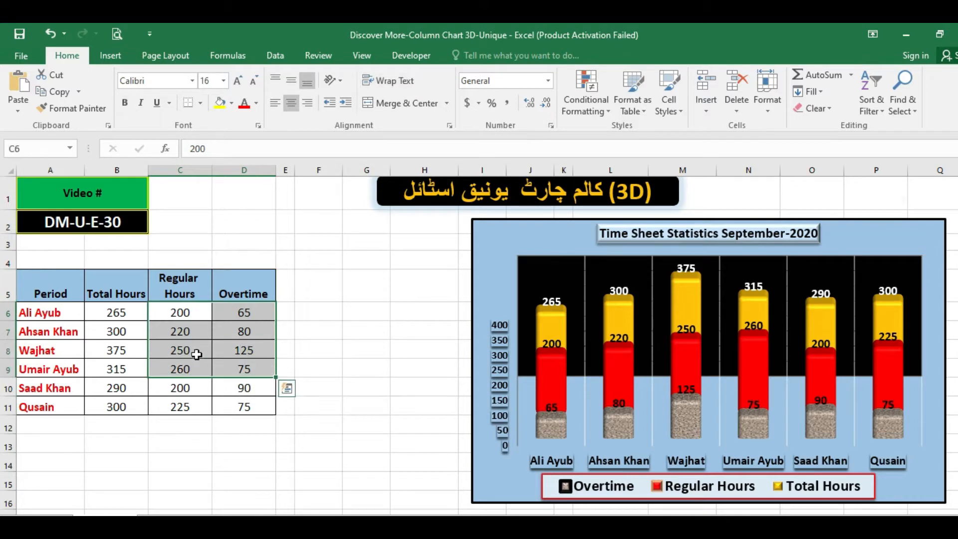
left_click(131, 313)
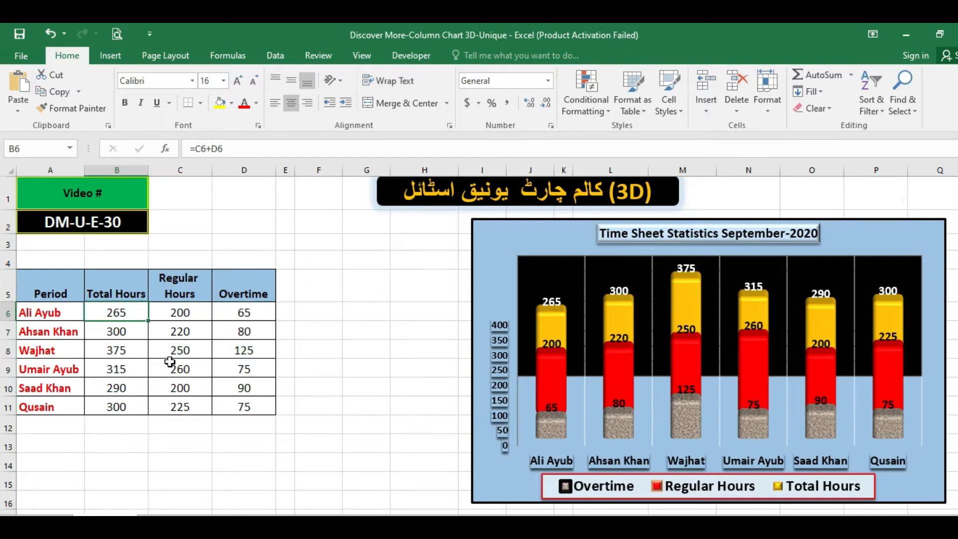
left_click(194, 314)
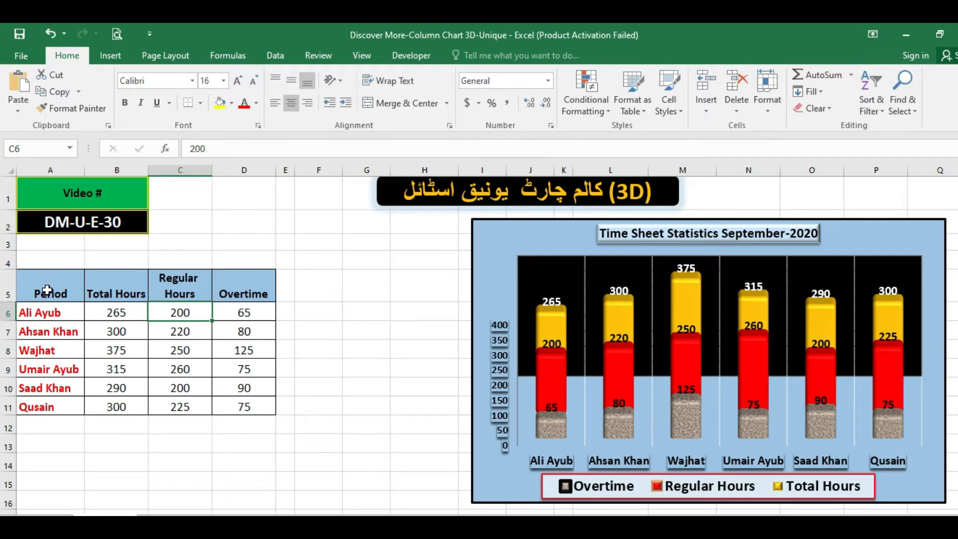
Insert a 3-D Column chart from the range A5:D11 and enlarge it to span columns A to H beside the finished chart.
left_click_drag(47, 290, 228, 406)
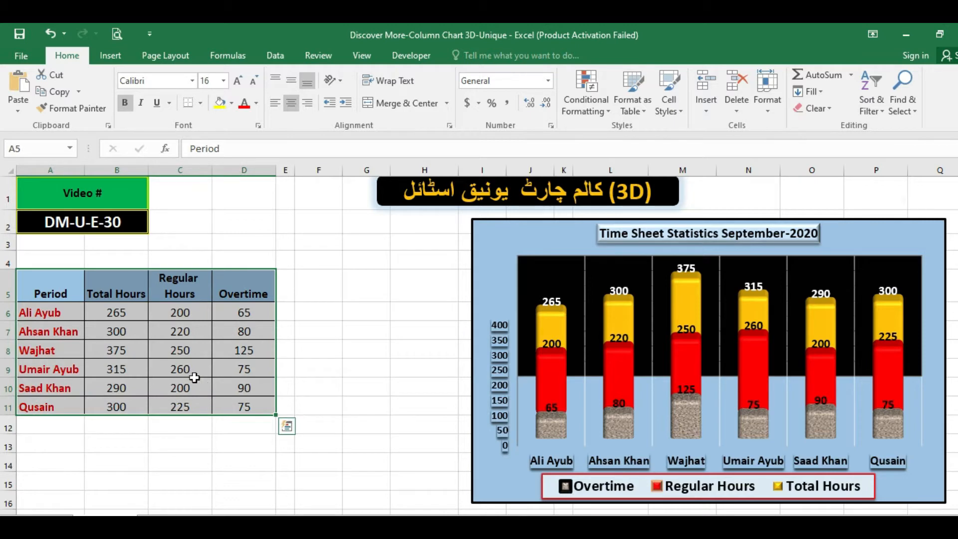
left_click(109, 57)
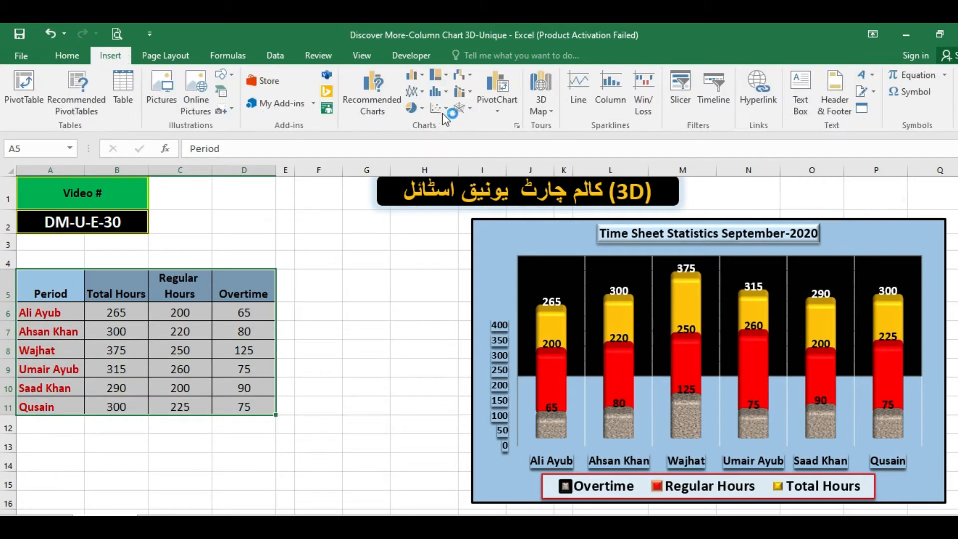
left_click(422, 79)
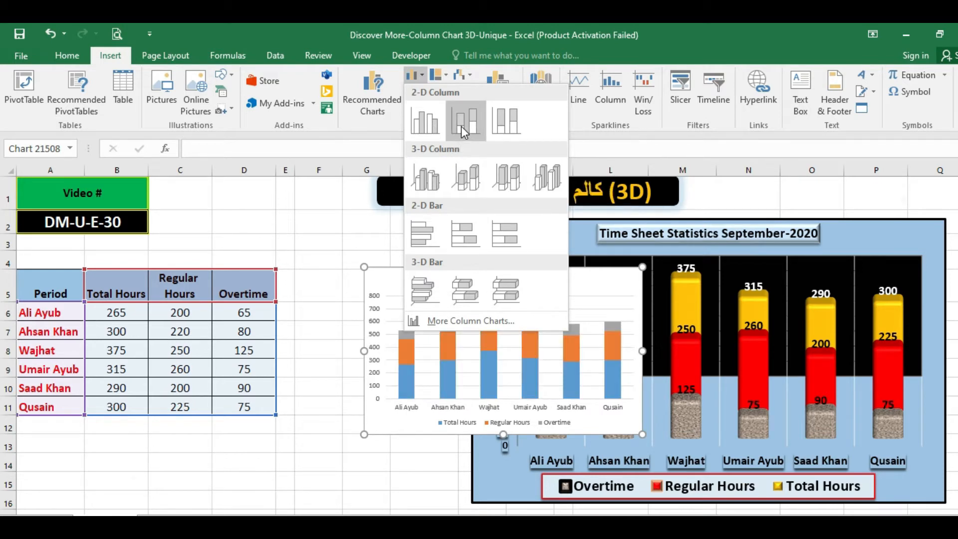
left_click(548, 178)
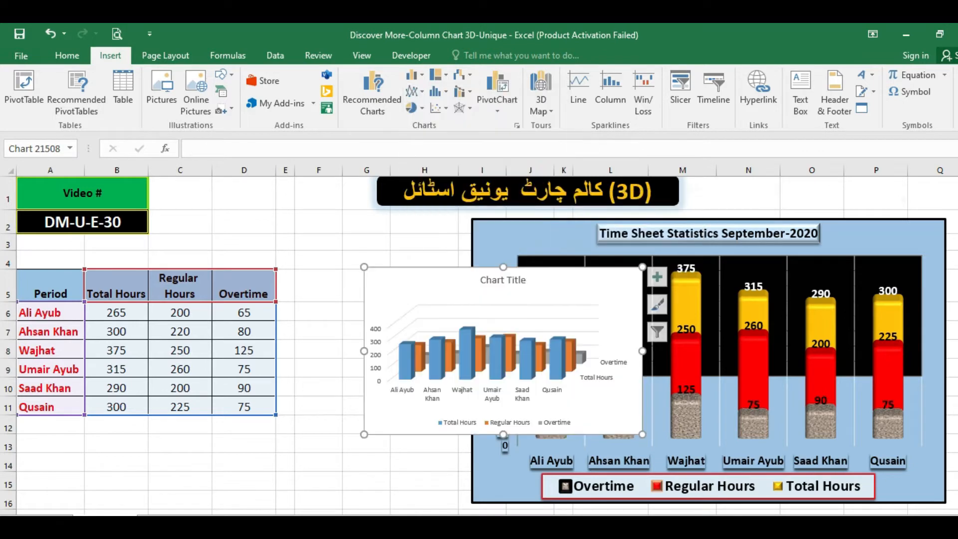
left_click_drag(548, 275, 205, 246)
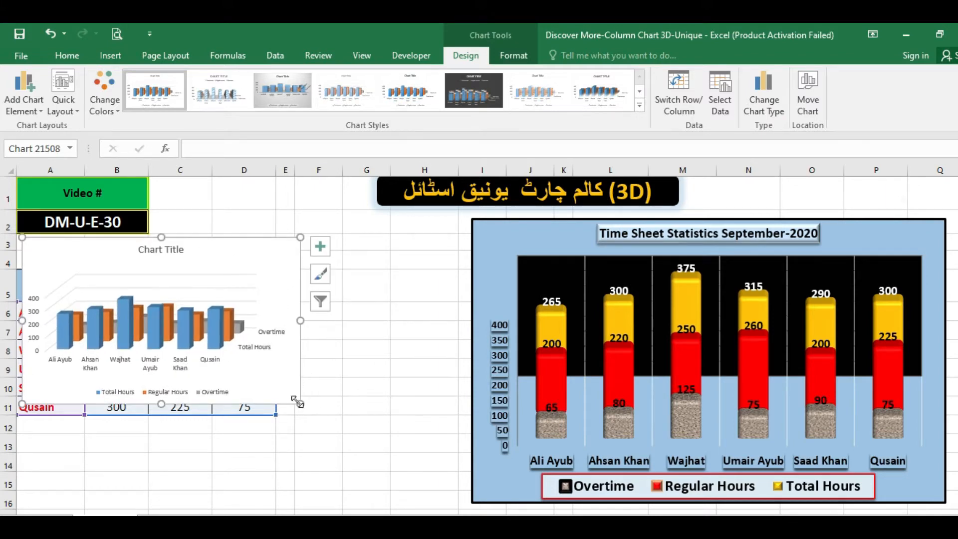
left_click_drag(300, 404, 463, 500)
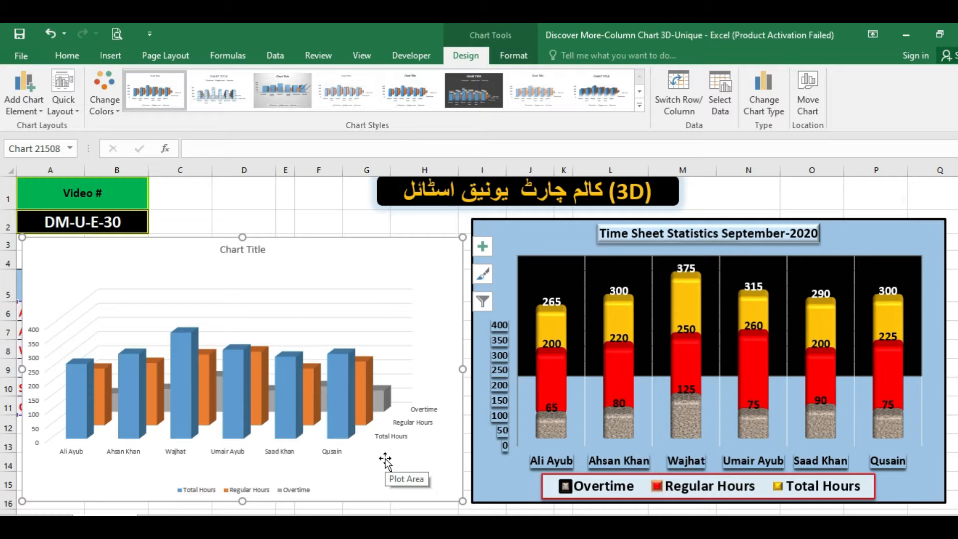
Fill the walls of the new 3-D column chart with light green.
left_click(78, 314)
left_click(68, 55)
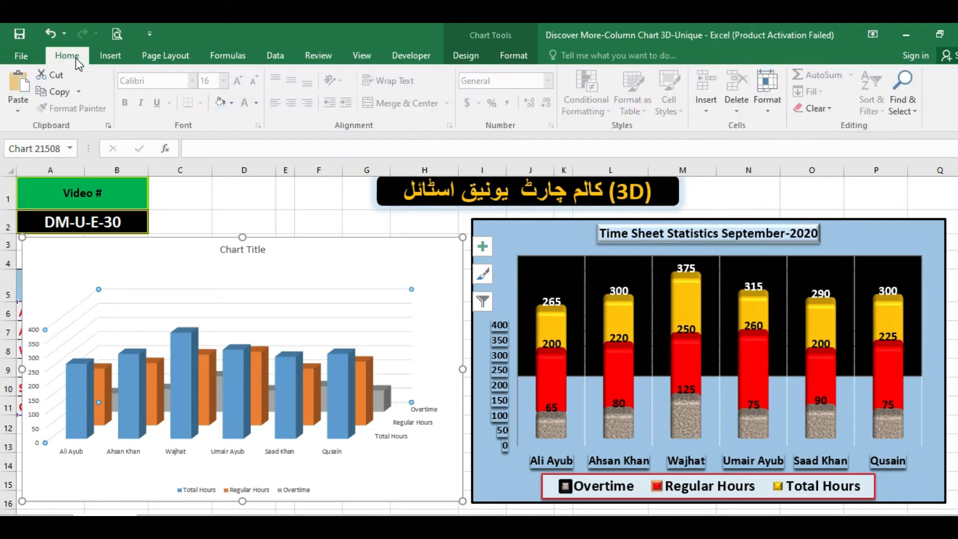
left_click(231, 102)
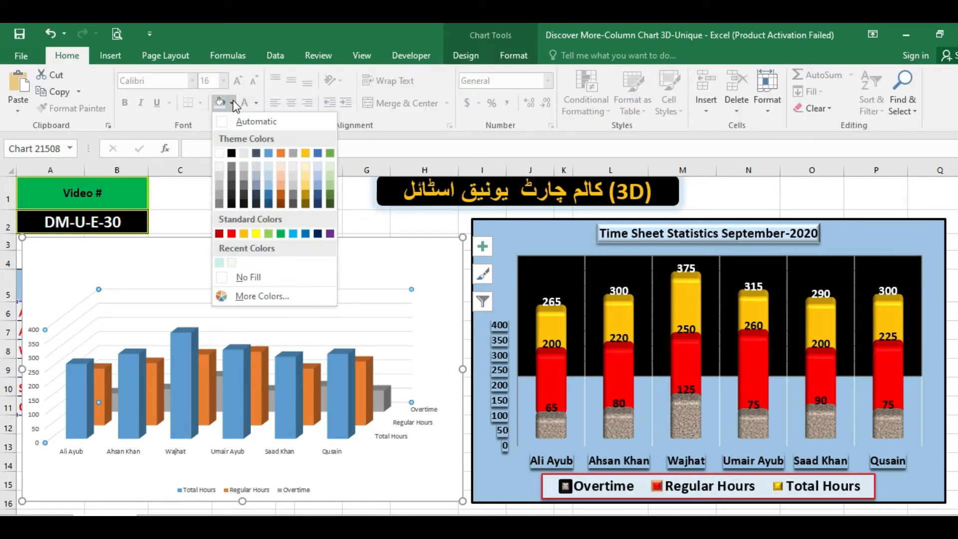
left_click(329, 165)
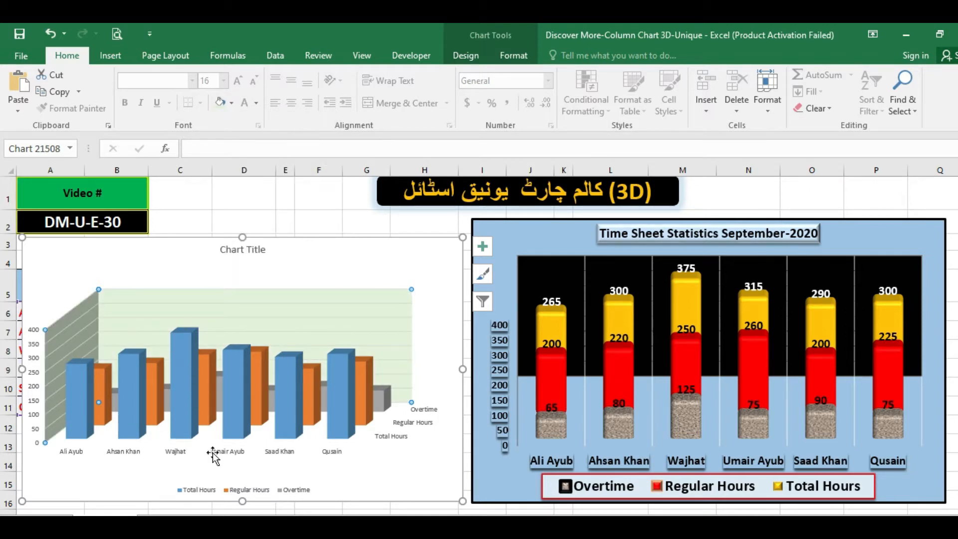
mouse_move(335, 419)
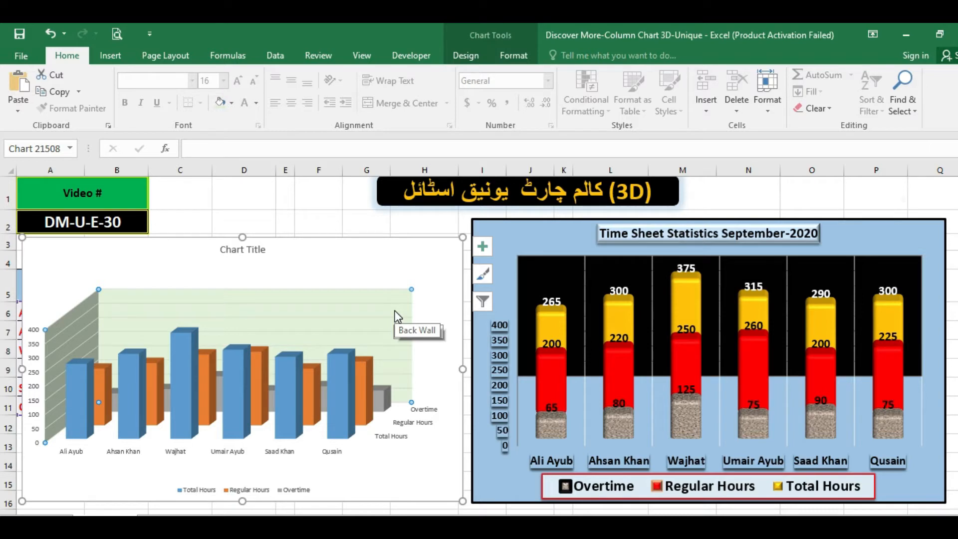
key("Escape")
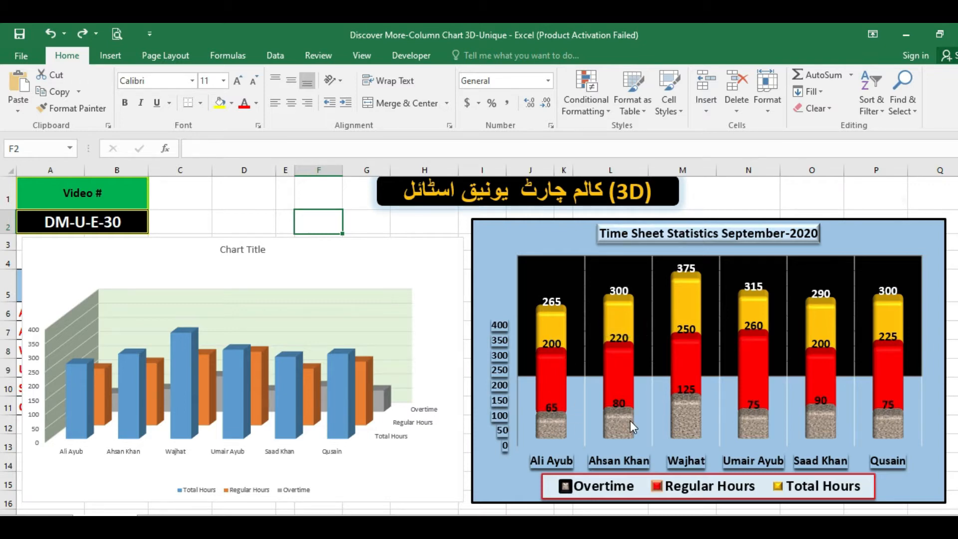
Reorder the new chart's data series to Overtime, Regular Hours, Total Hours so the shortest columns stand in front.
mouse_move(631, 423)
right_click(187, 334)
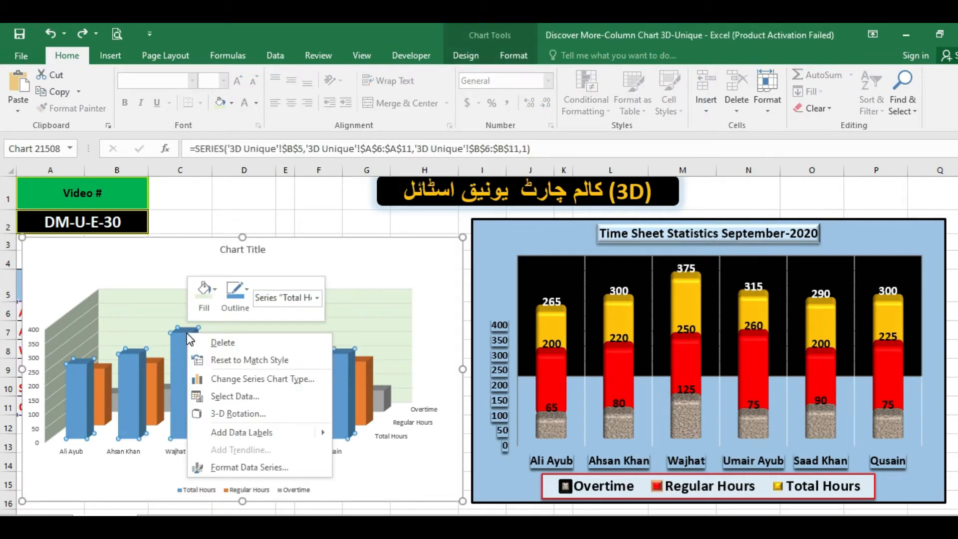
left_click(233, 397)
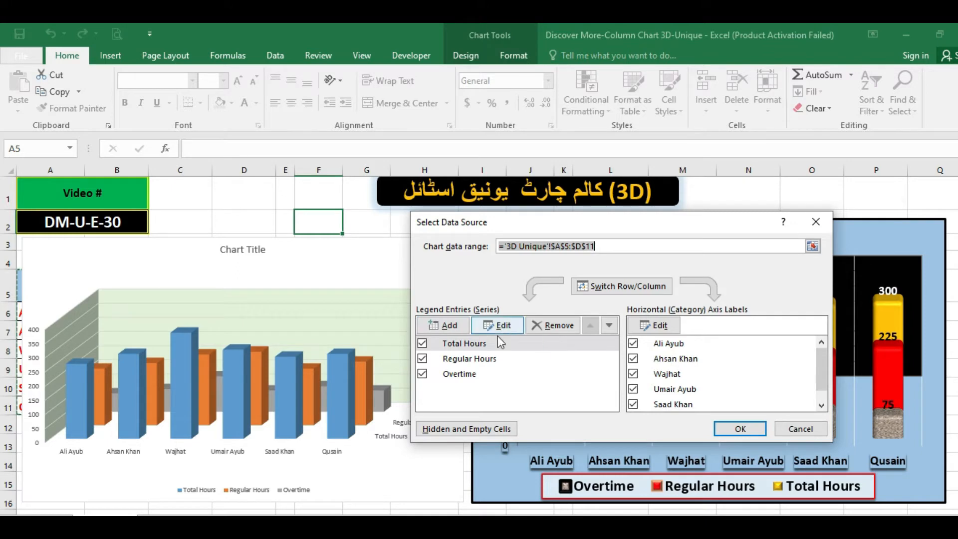
left_click(472, 343)
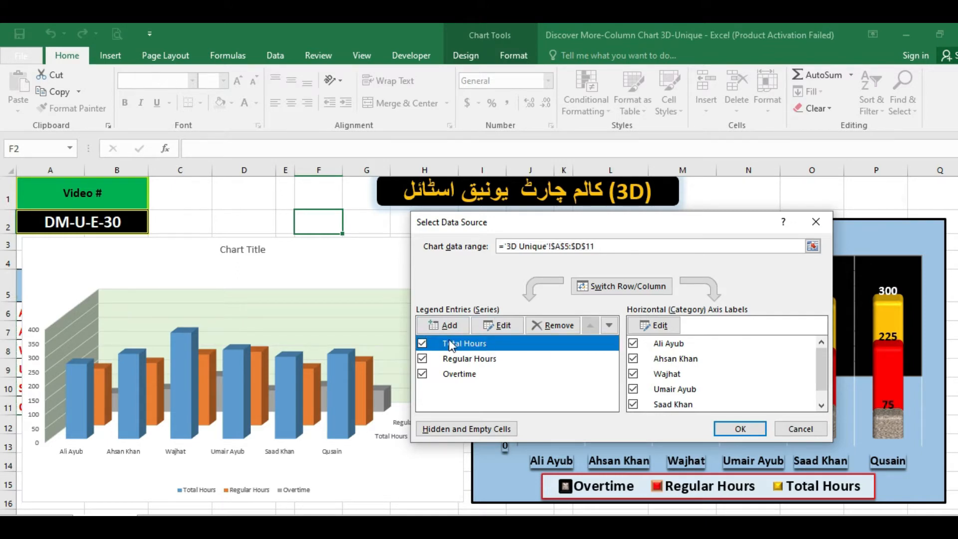
left_click(610, 325)
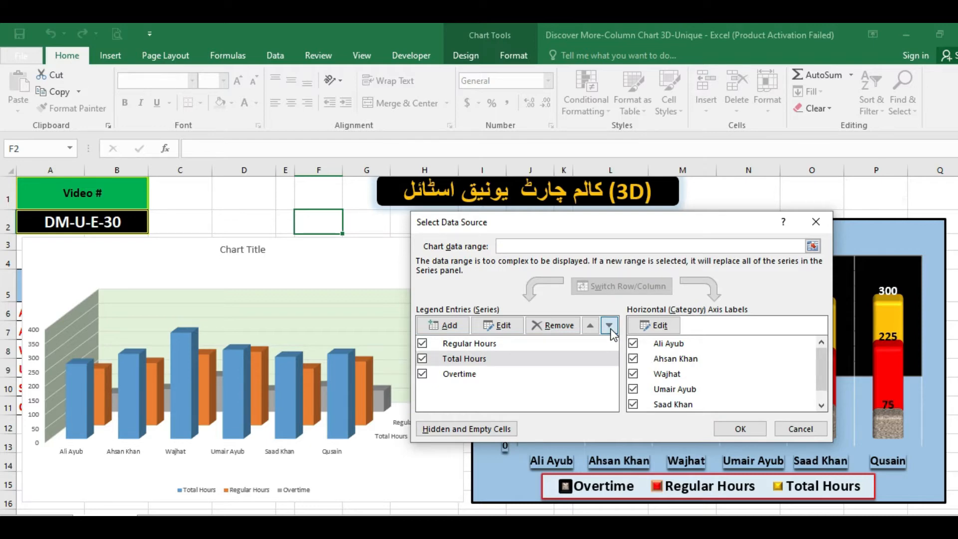
left_click(610, 329)
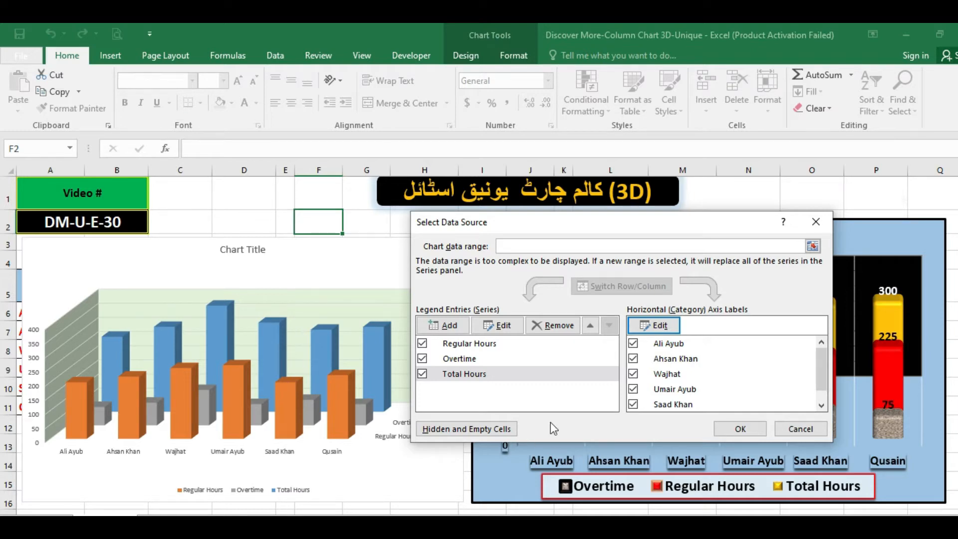
left_click(482, 345)
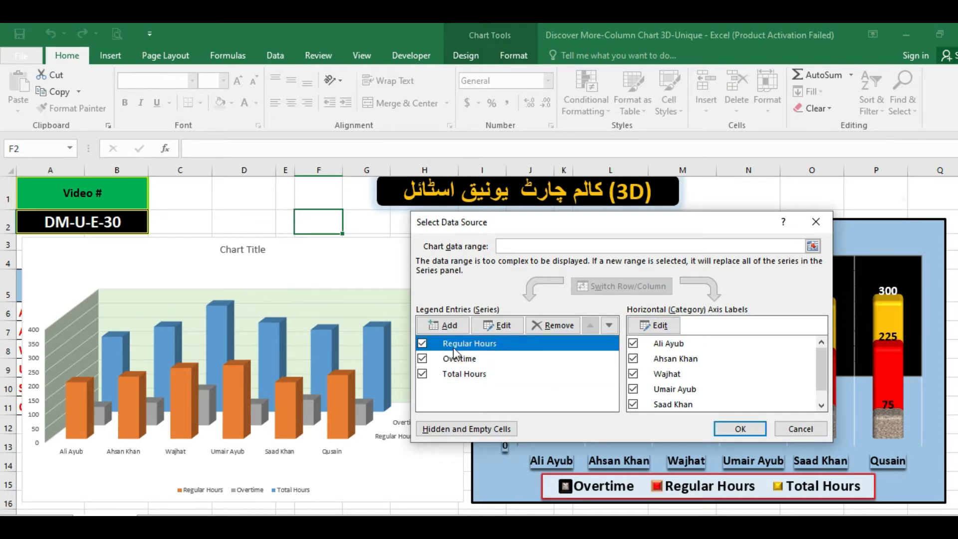
left_click(614, 327)
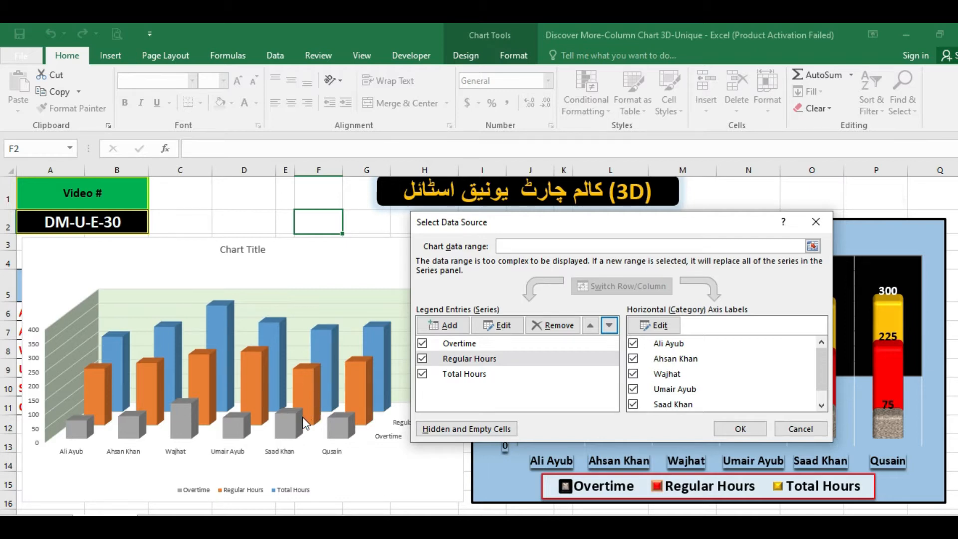
left_click(748, 429)
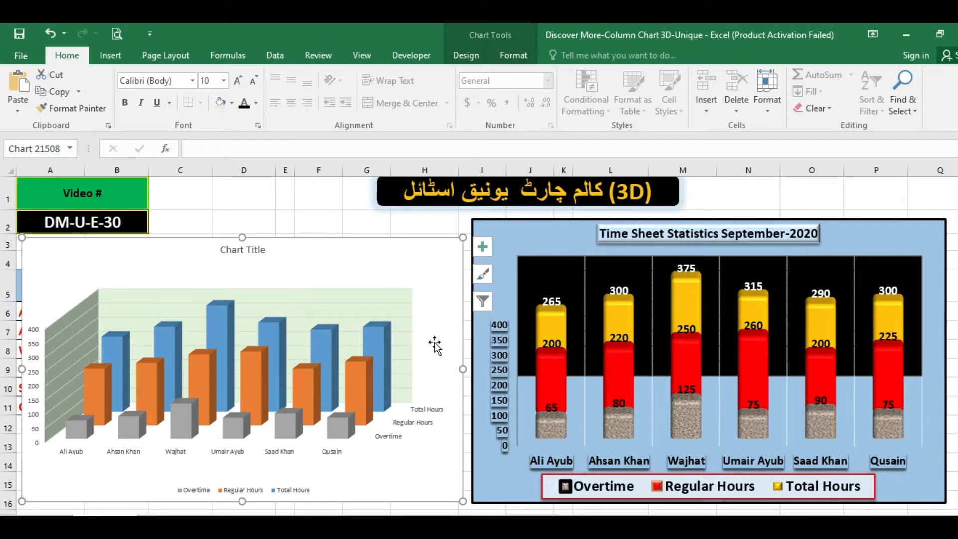
Set the new chart's 3-D Y Rotation to 20°.
right_click(370, 328)
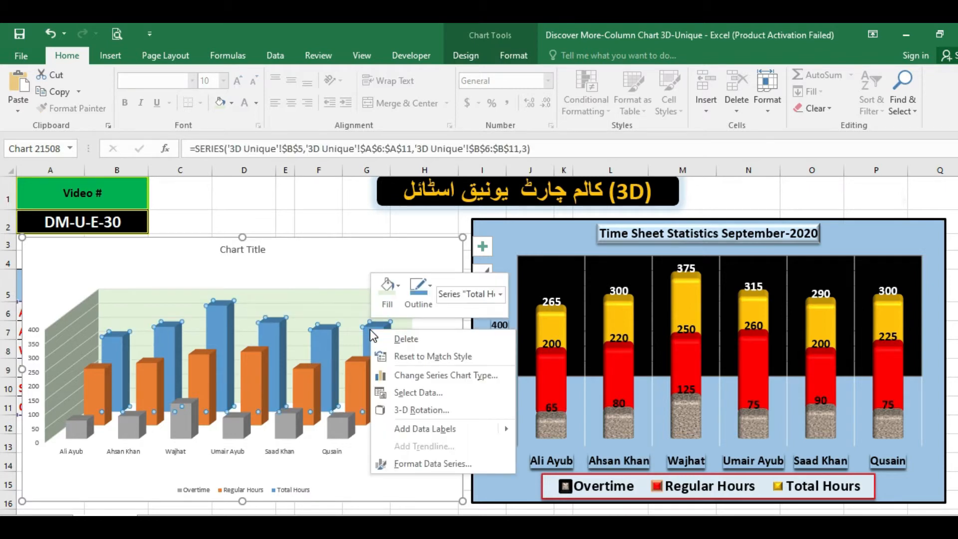
left_click(429, 410)
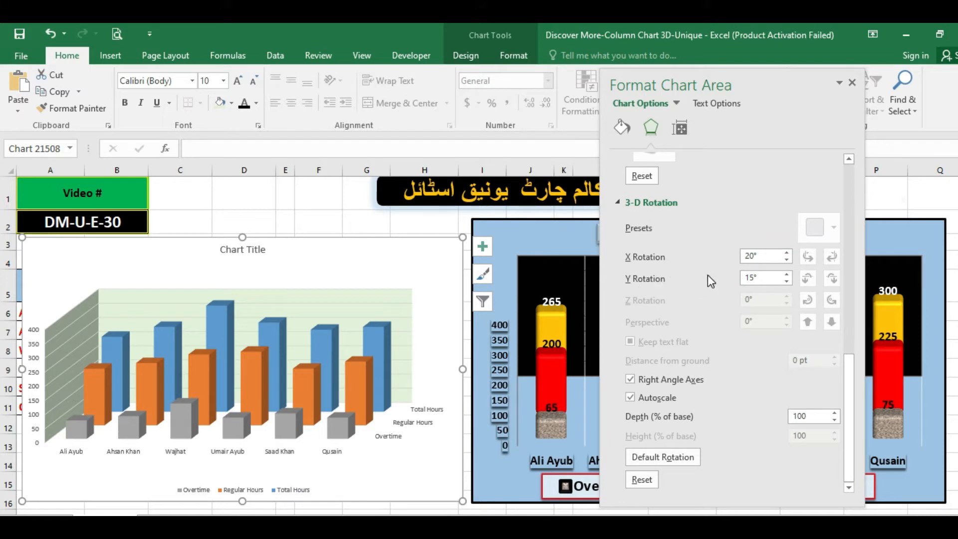
left_click(788, 275)
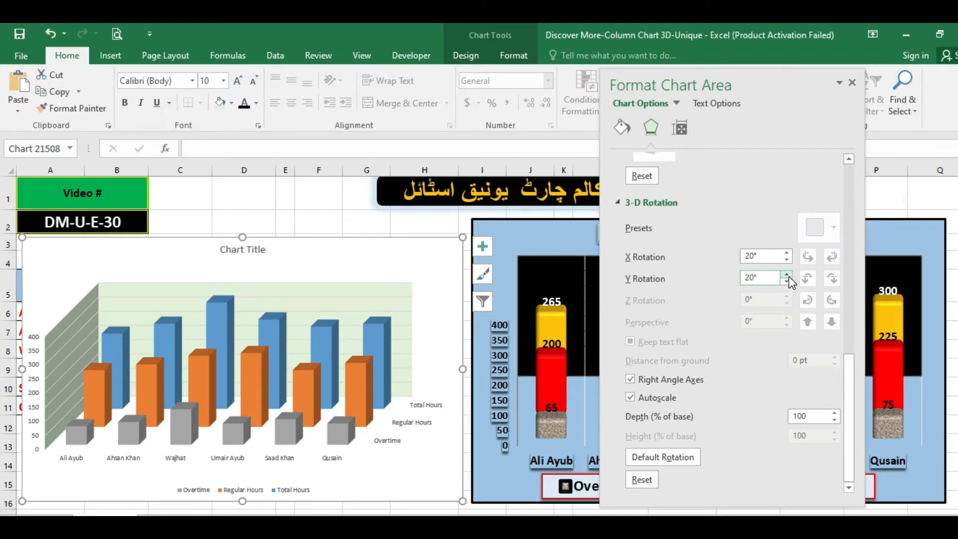
Try 3-D Y Rotations of 30°, 10° and 20° on the new chart.
left_click(788, 275)
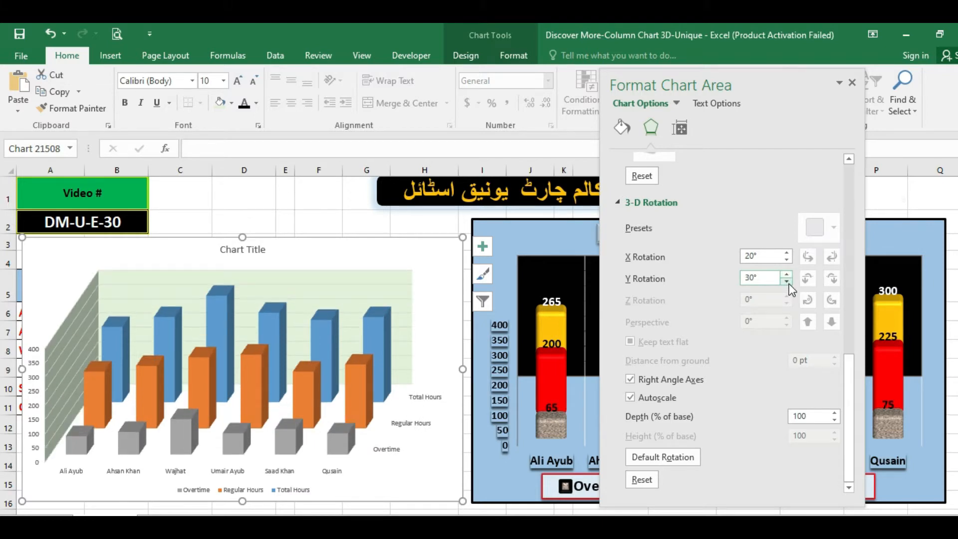
left_click(788, 282)
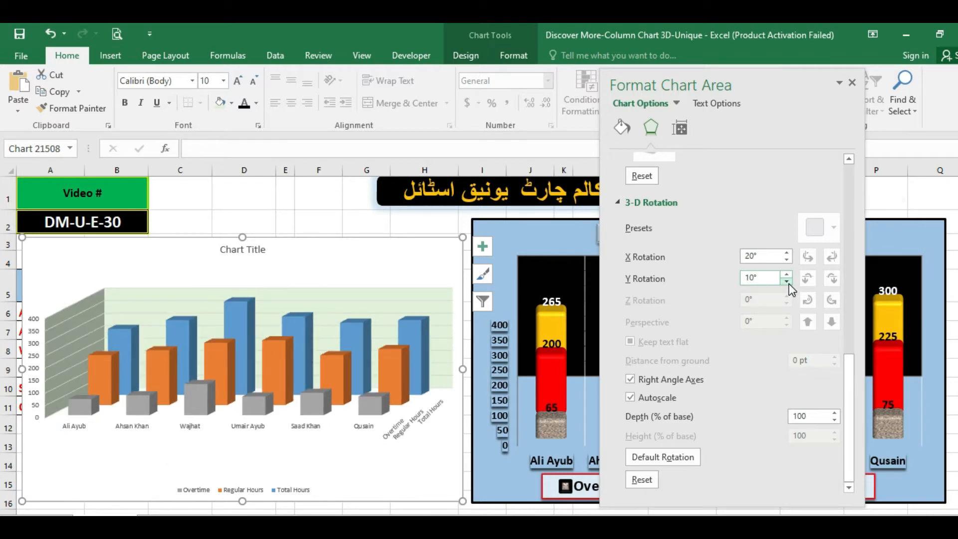
left_click(787, 275)
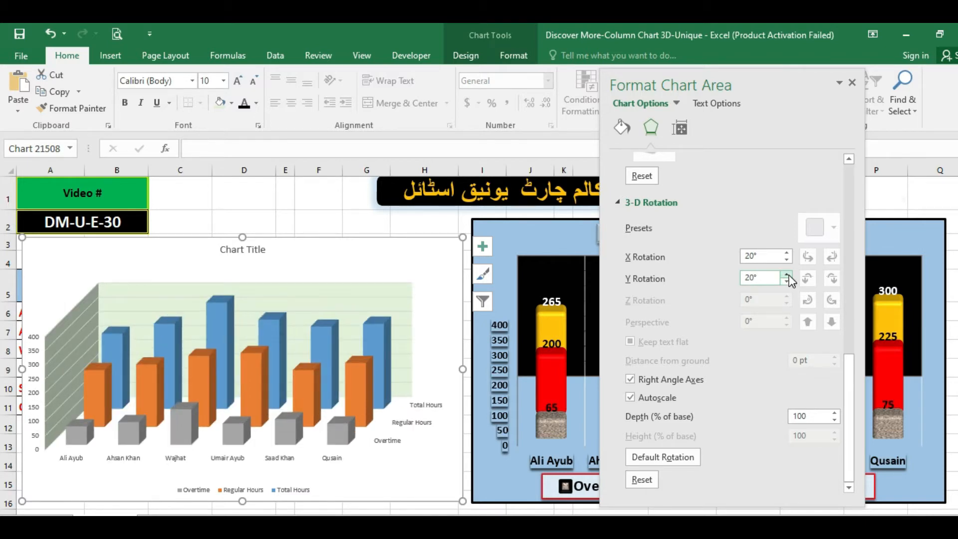
Undo the Y Rotation changes and set the new chart's 3-D X Rotation to 0°.
key("ctrl+z")
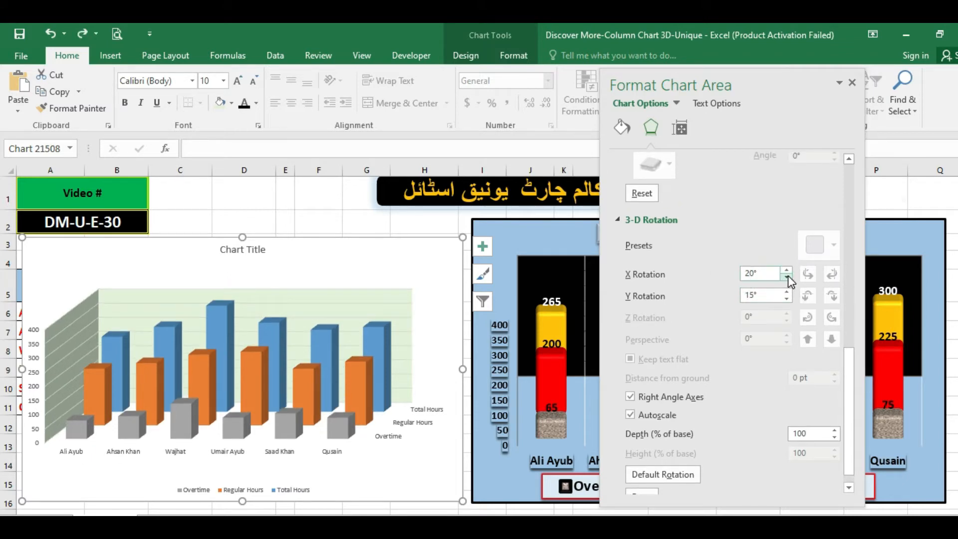
left_click(787, 277)
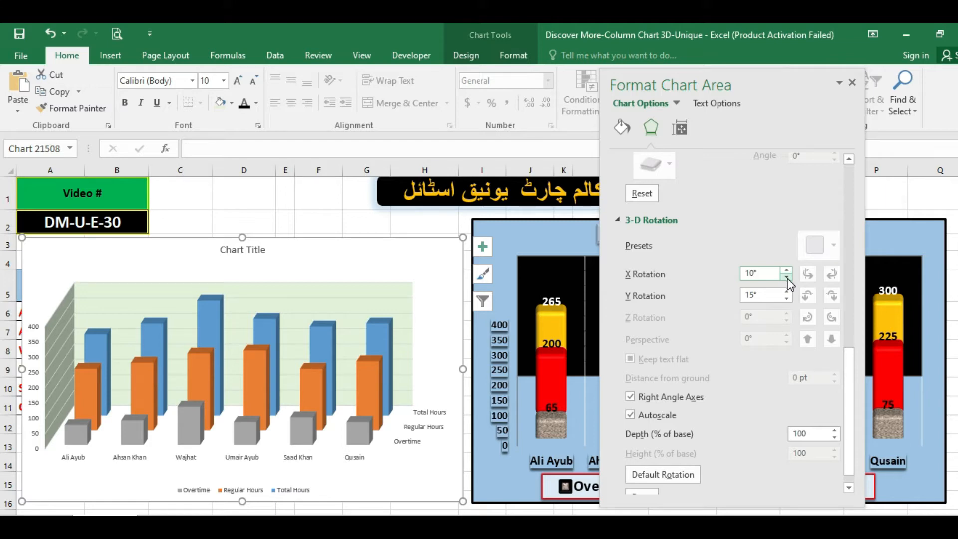
left_click(787, 278)
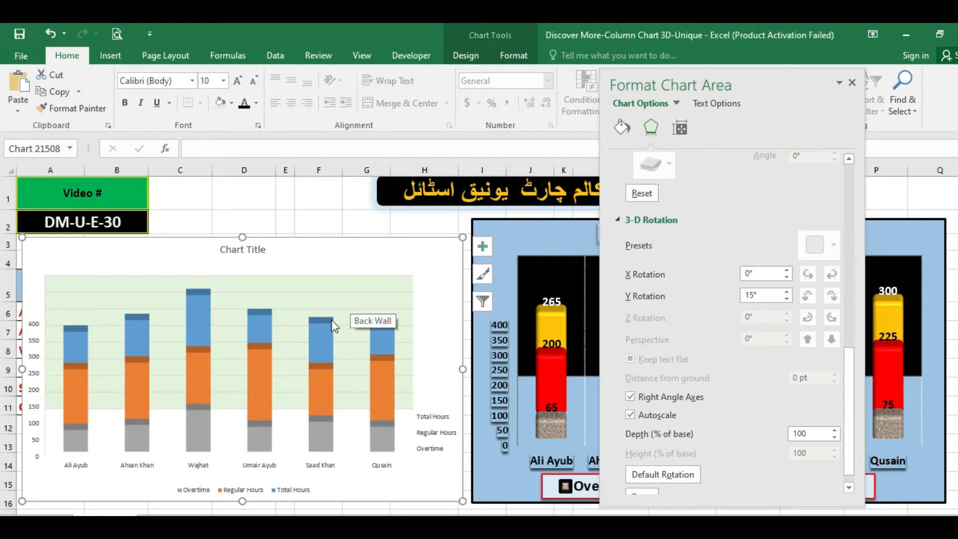
Apply the first rounded top bevel preset, 6 pt wide and high, to the Total Hours series of the new chart.
left_click(323, 333)
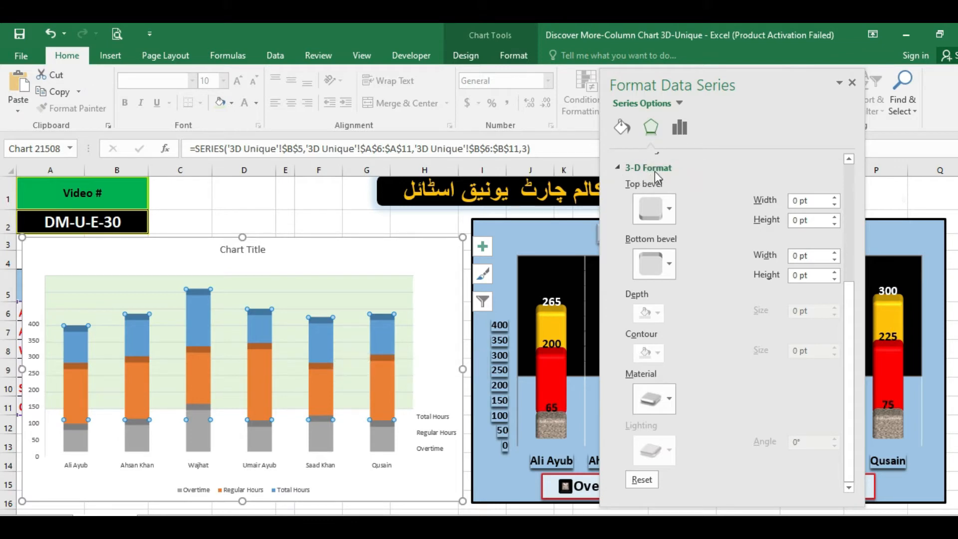
left_click(669, 211)
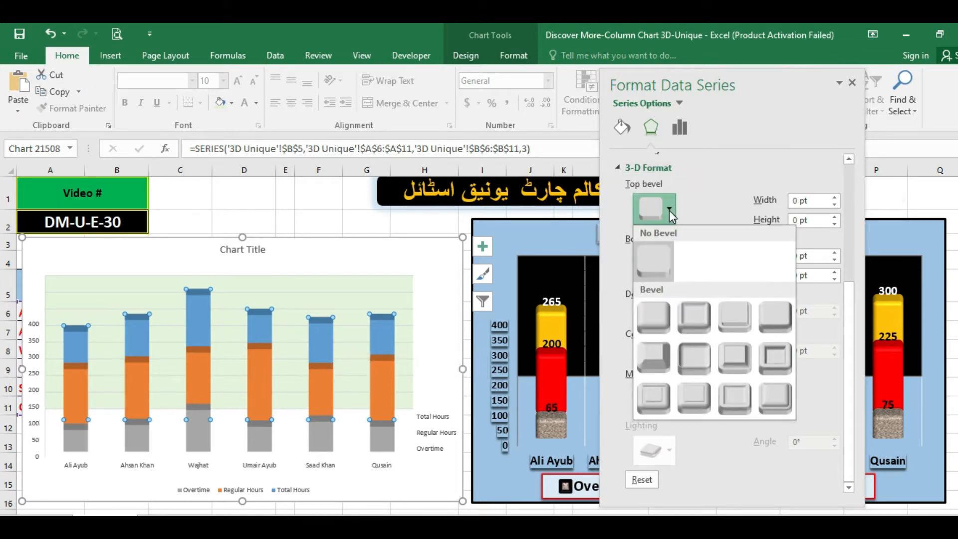
left_click(654, 322)
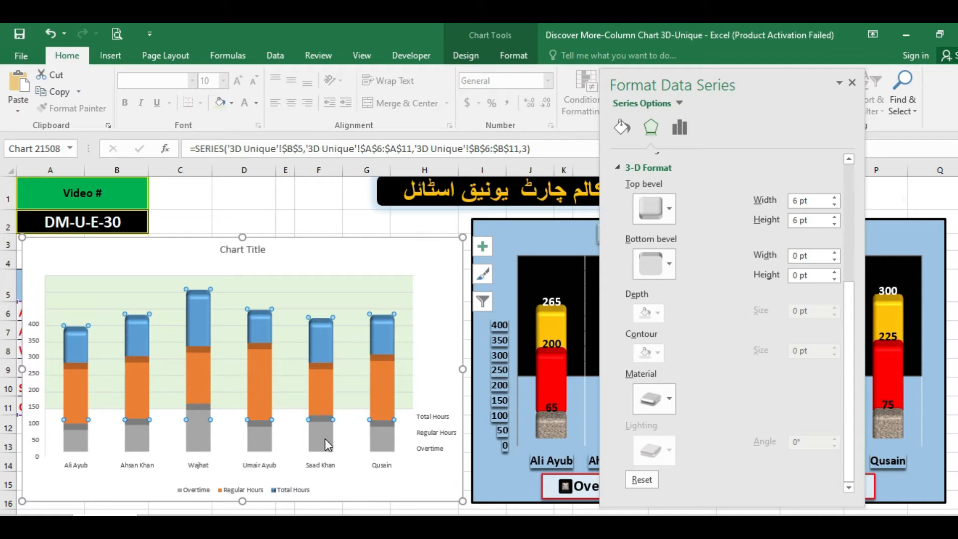
Apply the same rounded 6 pt top bevel to the Regular Hours and Overtime series of the new chart.
left_click(325, 377)
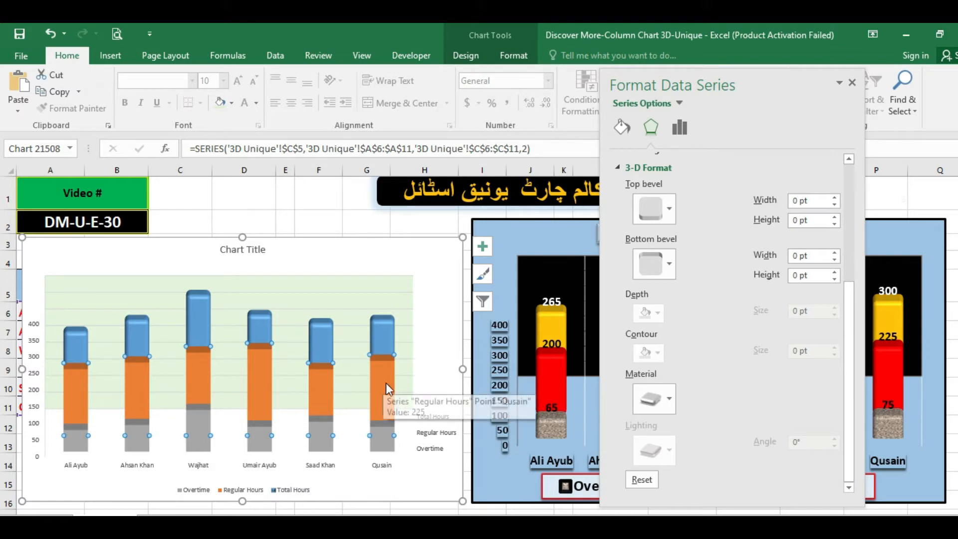
left_click(670, 210)
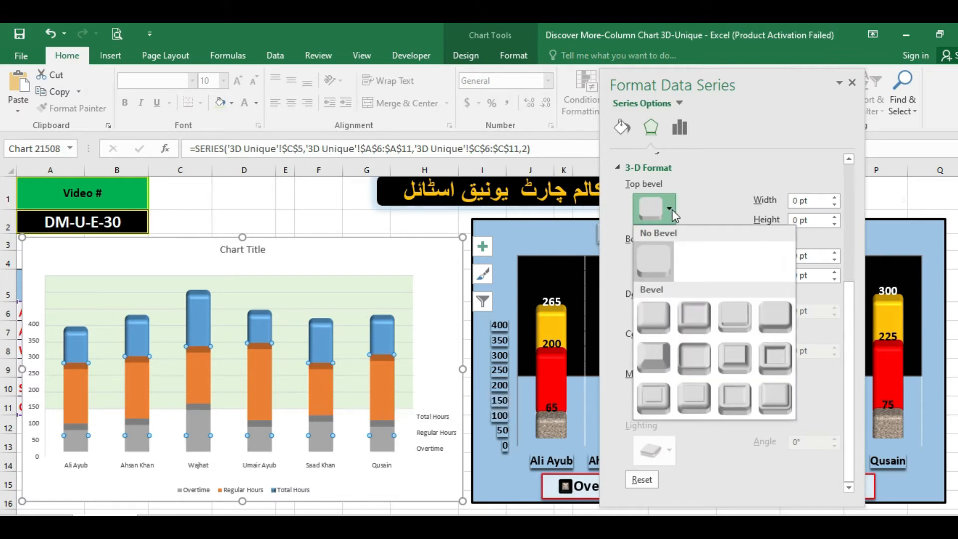
left_click(660, 321)
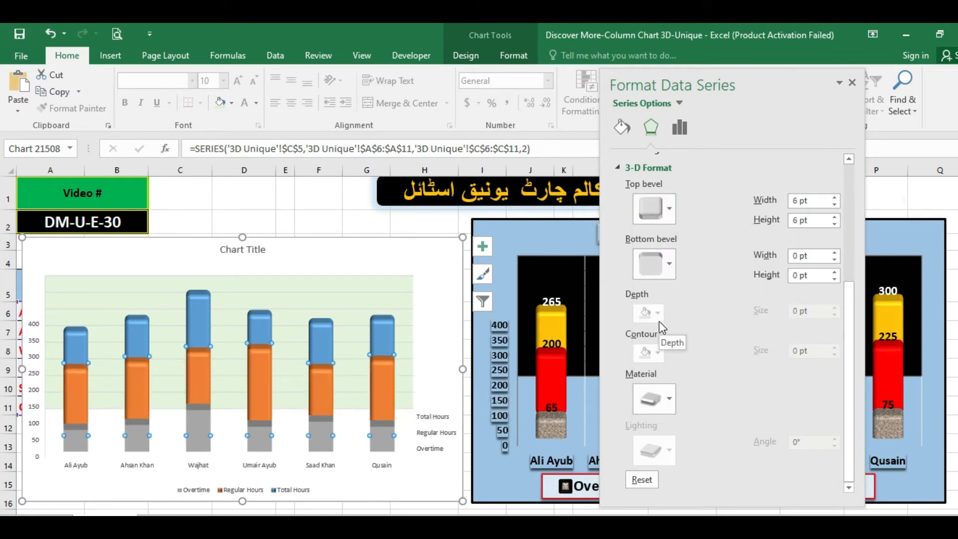
left_click(325, 438)
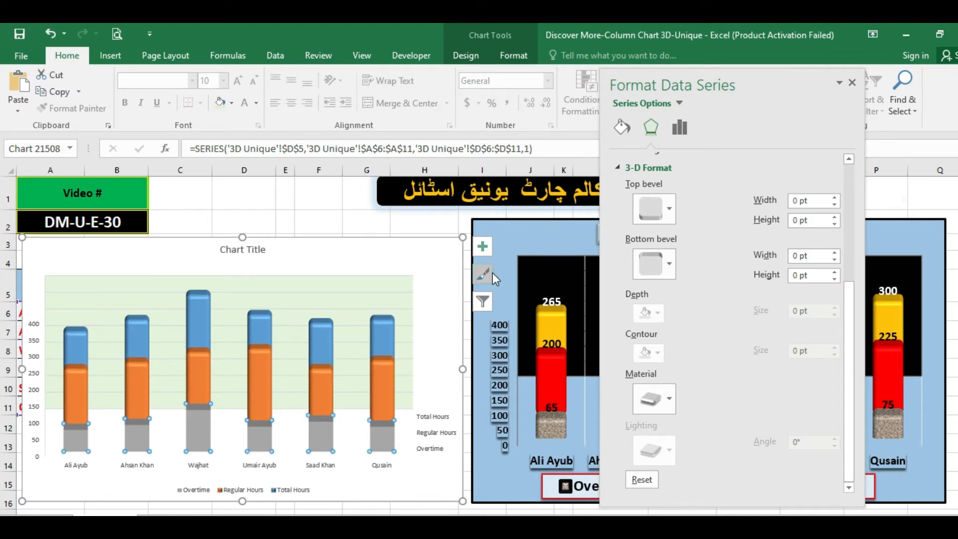
left_click(670, 209)
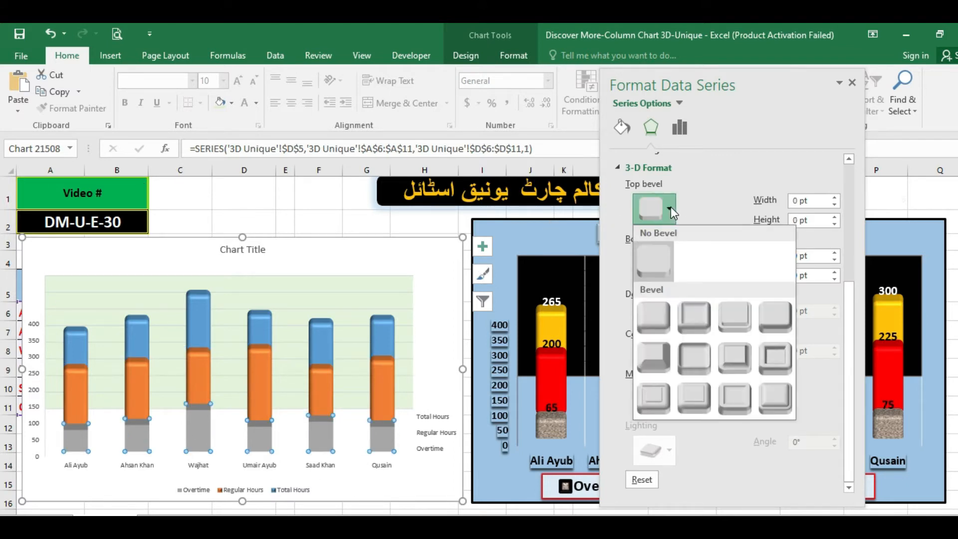
left_click(651, 313)
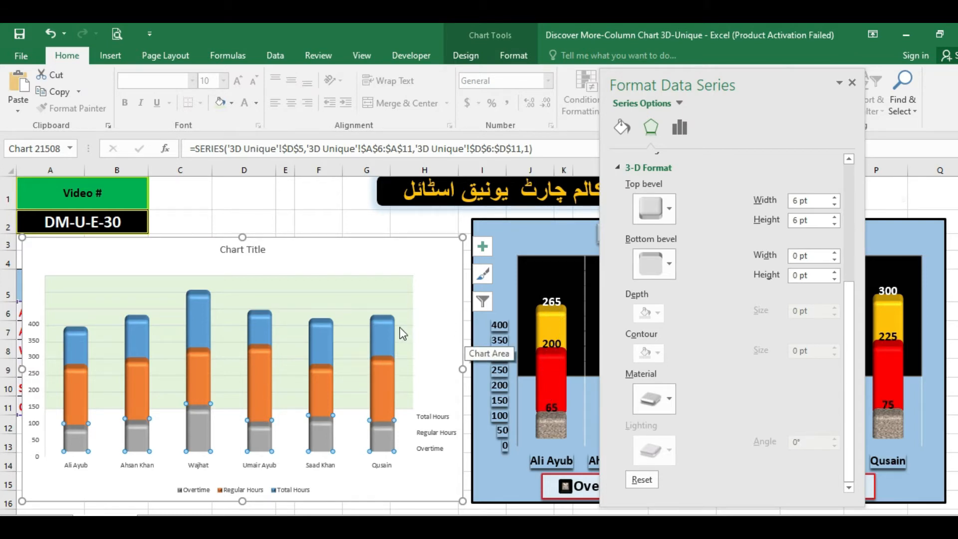
left_click(852, 83)
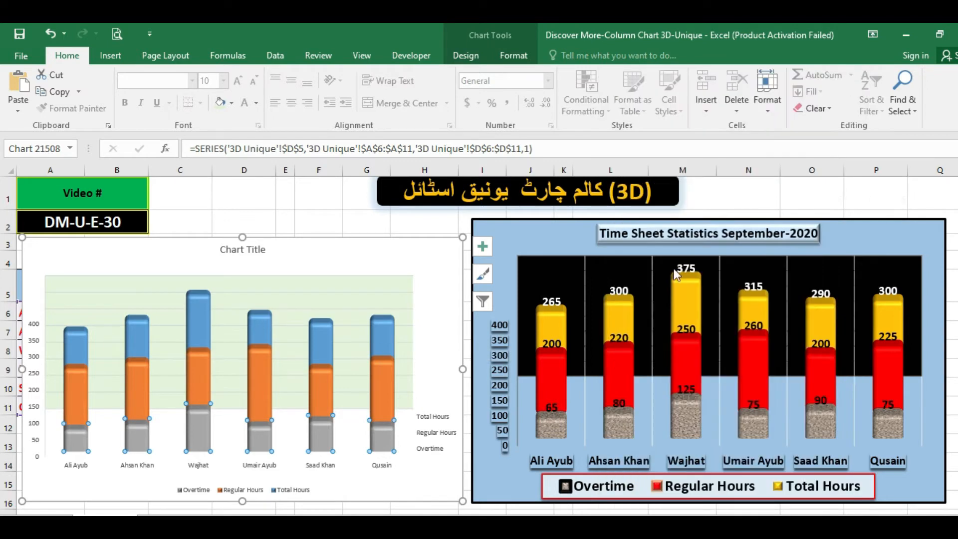
Set the gap width of the new chart's columns to 100%.
mouse_move(385, 329)
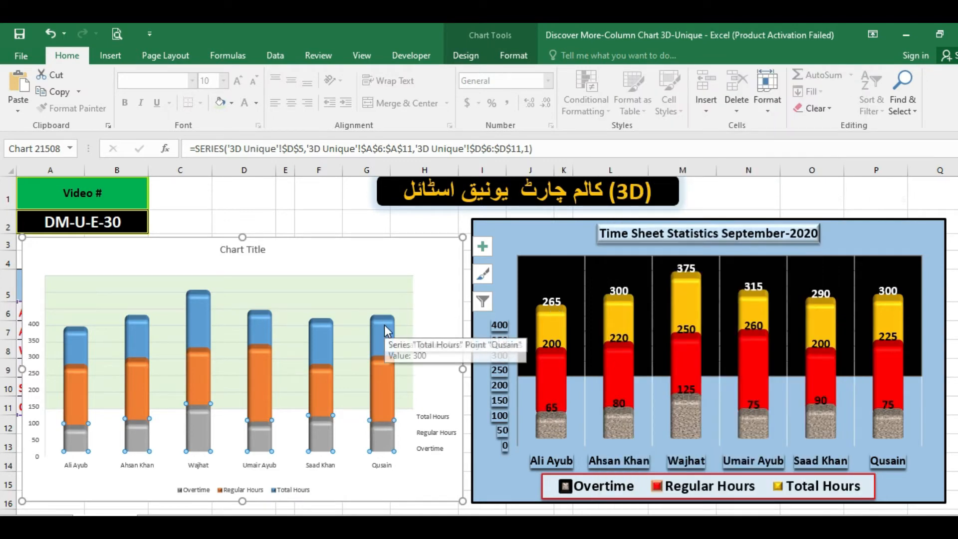
right_click(385, 327)
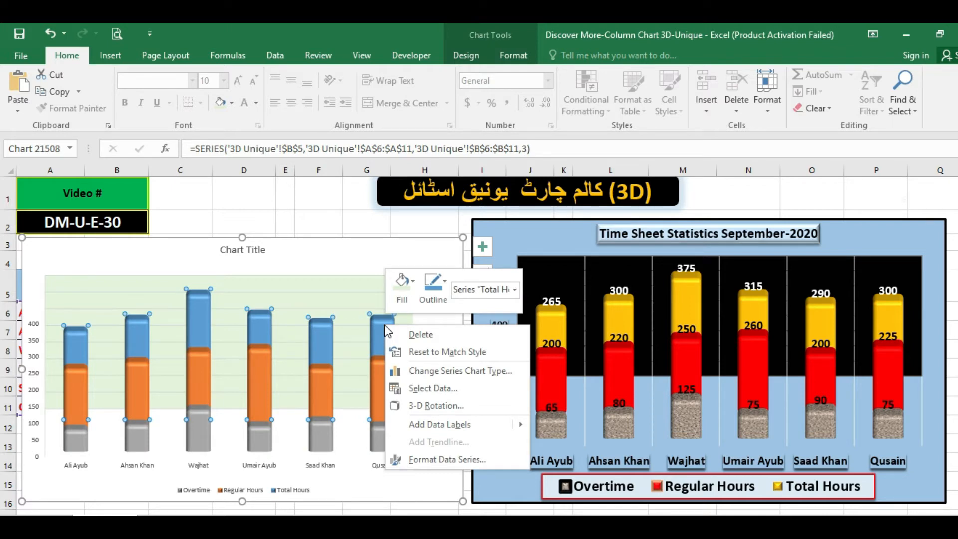
left_click(429, 460)
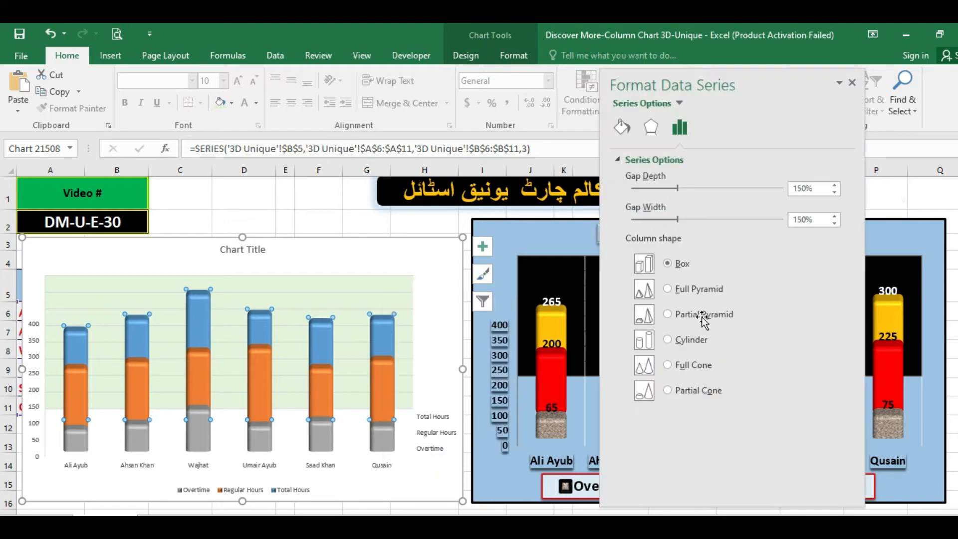
left_click_drag(677, 219, 649, 221)
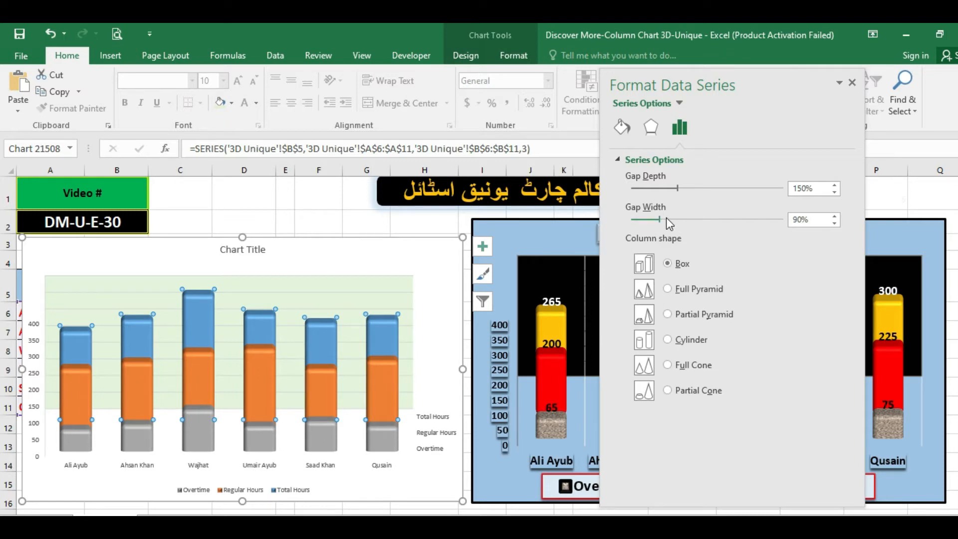
left_click(834, 217)
left_click(835, 217)
left_click(835, 217)
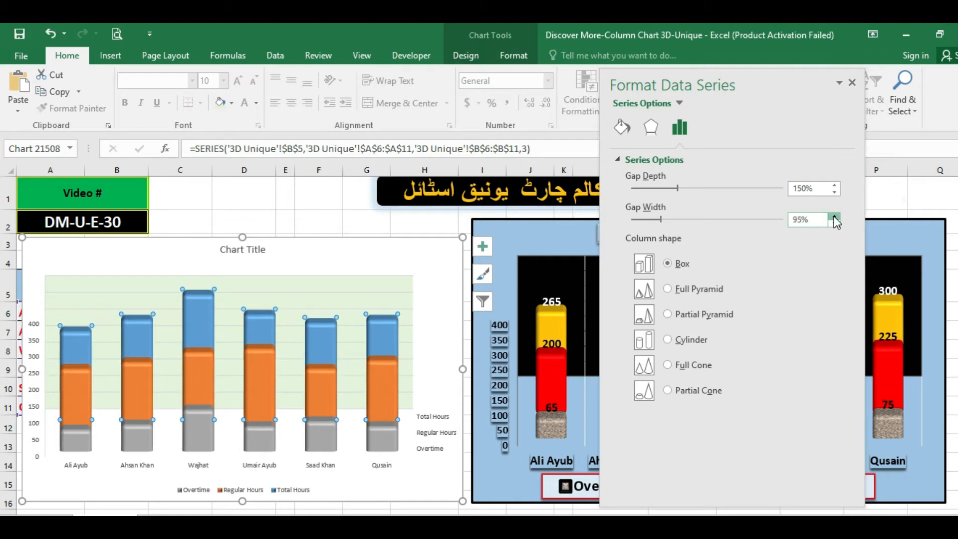
left_click(835, 216)
left_click(835, 216)
left_click(835, 217)
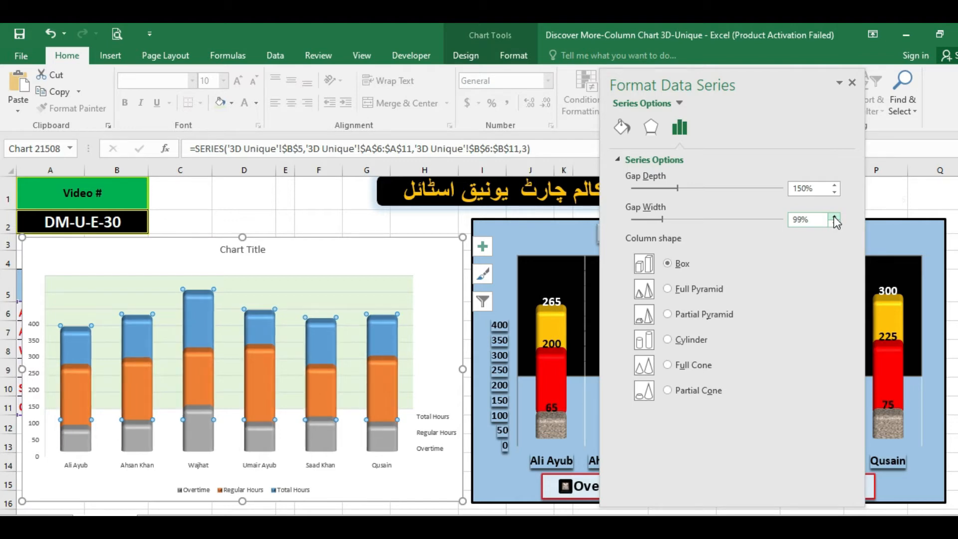
left_click(835, 217)
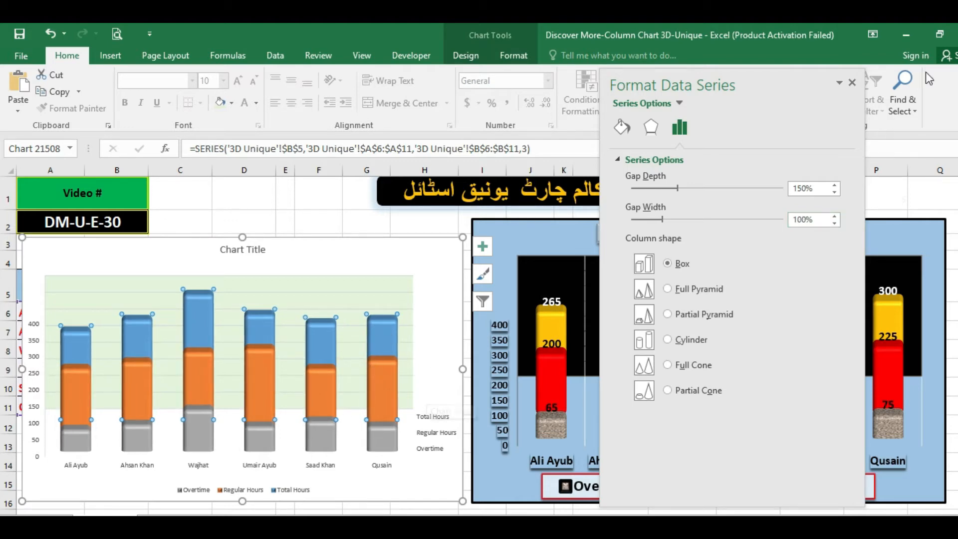
left_click(852, 82)
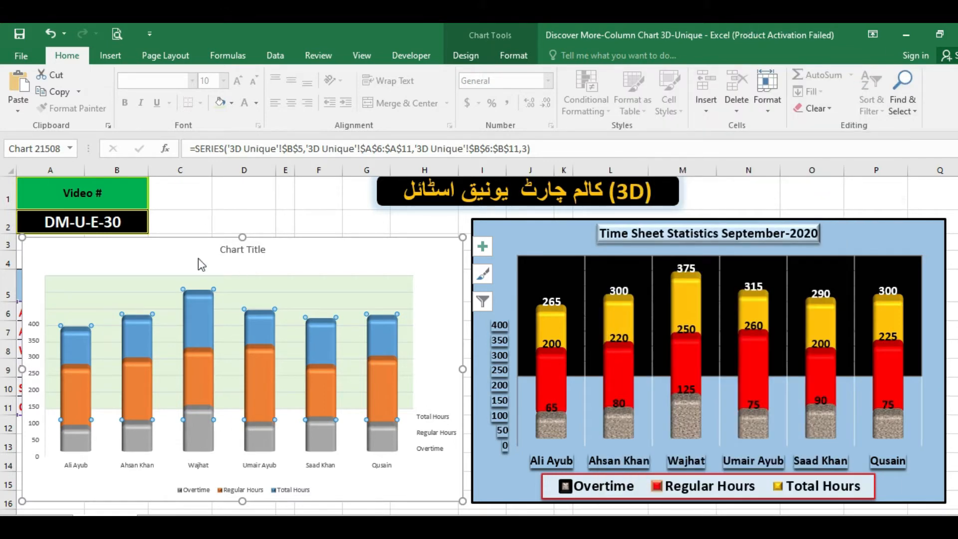
Fill the Total Hours series of the new chart with the golden standard color.
left_click(300, 252)
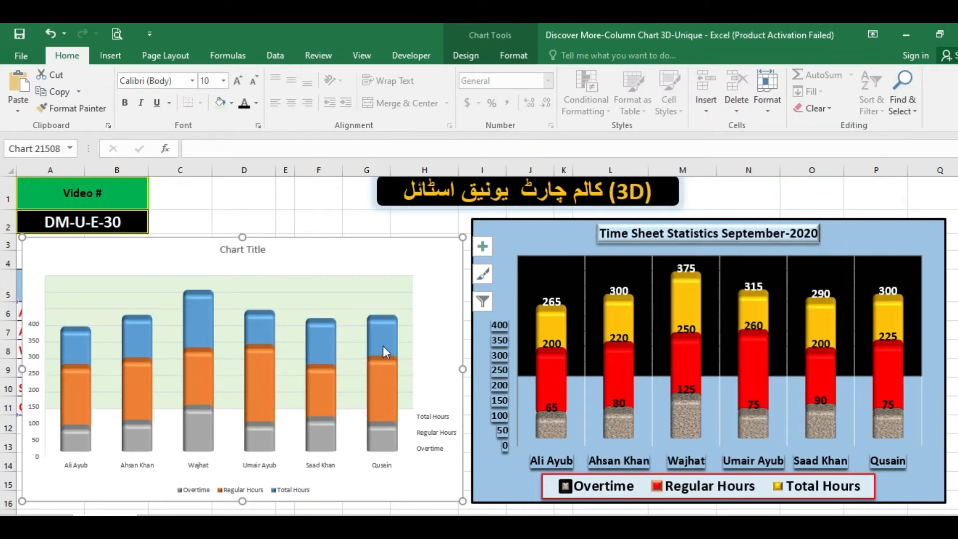
left_click(197, 300)
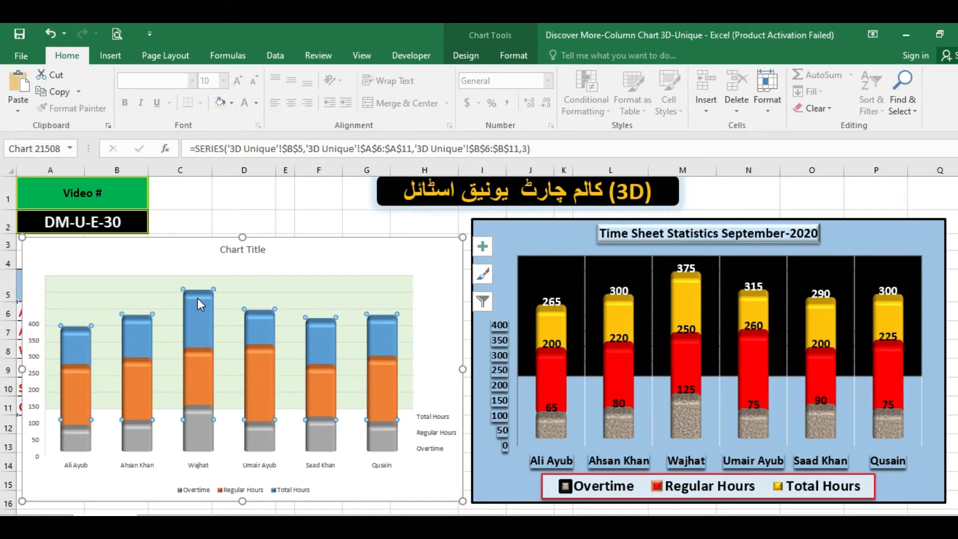
left_click(232, 103)
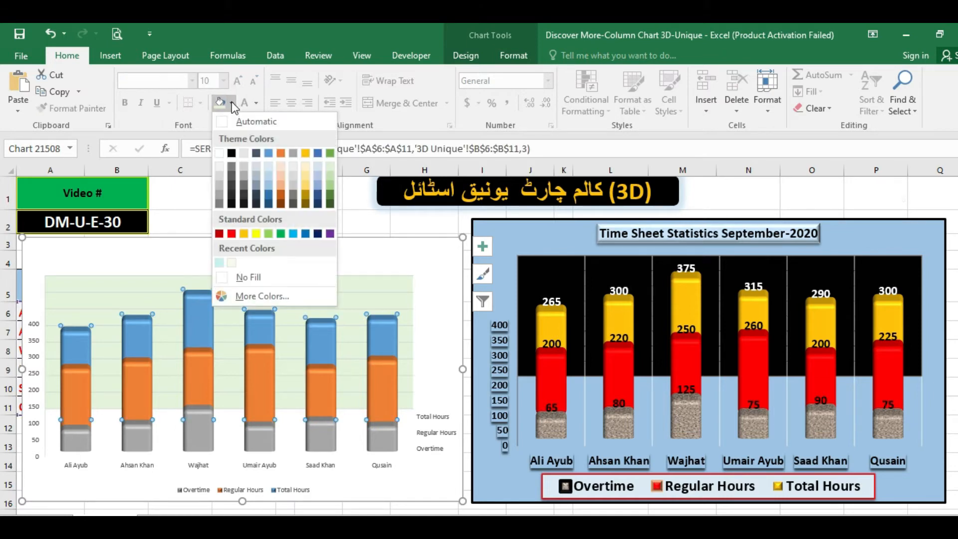
left_click(247, 232)
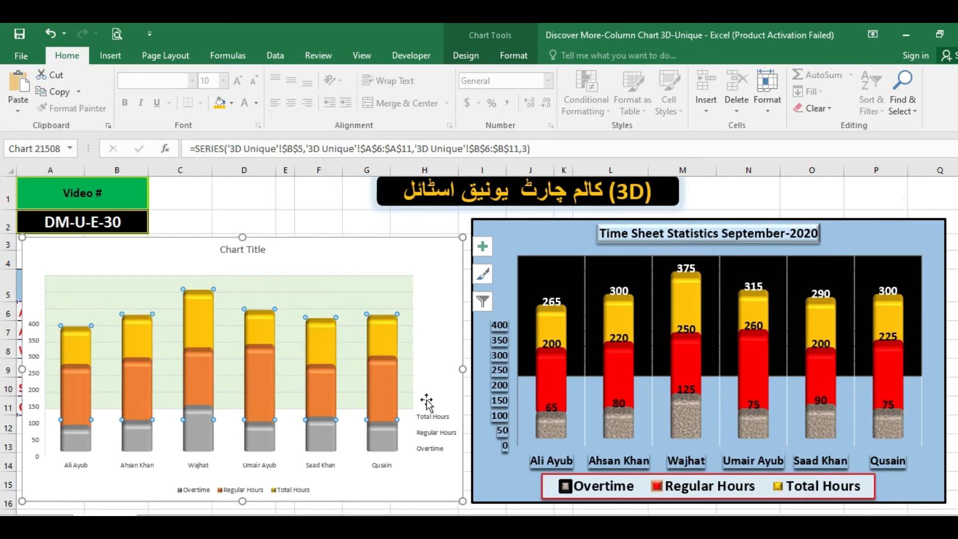
Fill the Regular Hours series of the new chart with standard red.
left_click(319, 381)
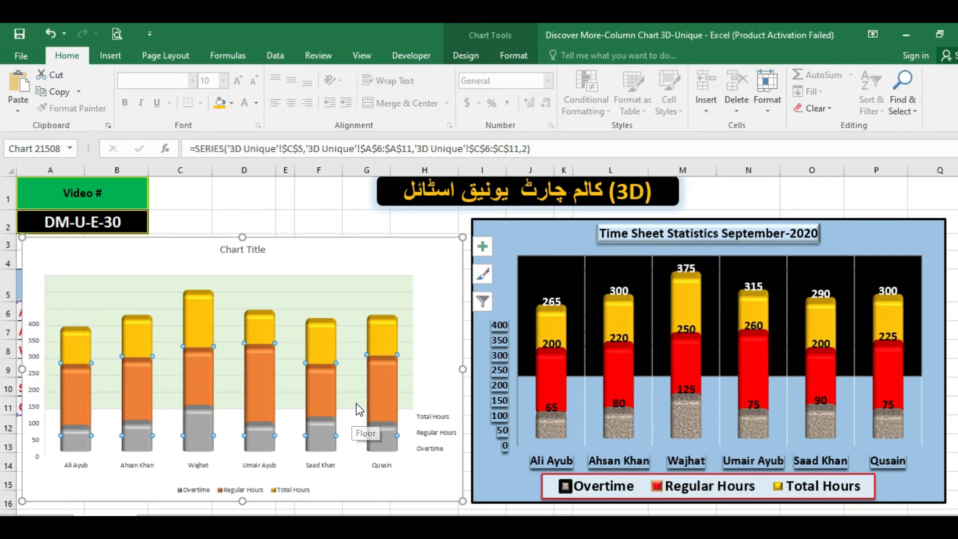
left_click(231, 103)
left_click(231, 233)
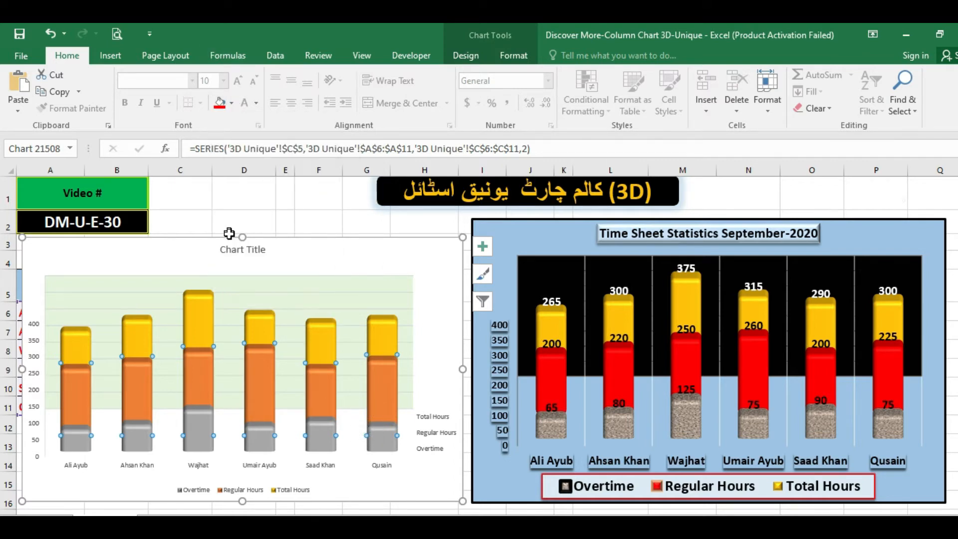
Give the Overtime series of the new chart a stone-like picture or texture fill.
left_click(316, 439)
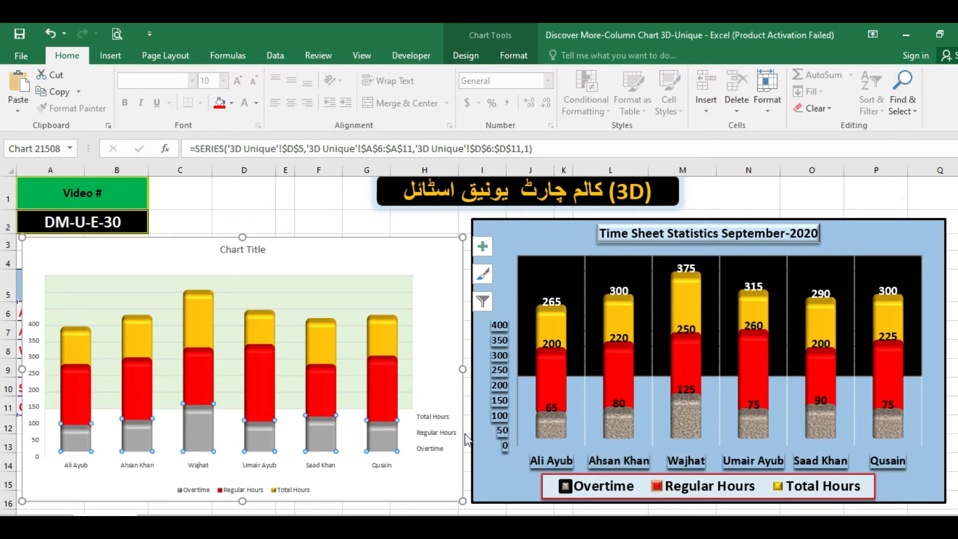
right_click(319, 425)
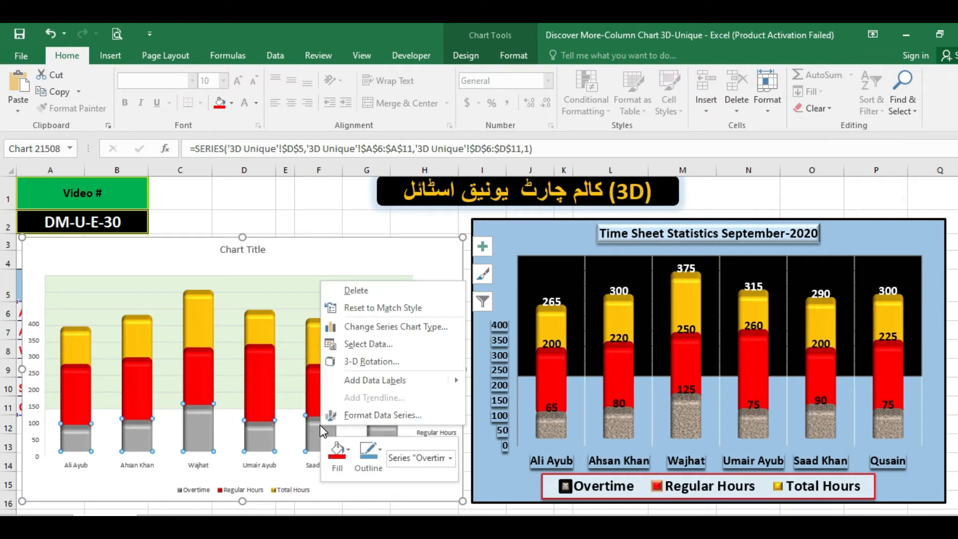
left_click(353, 415)
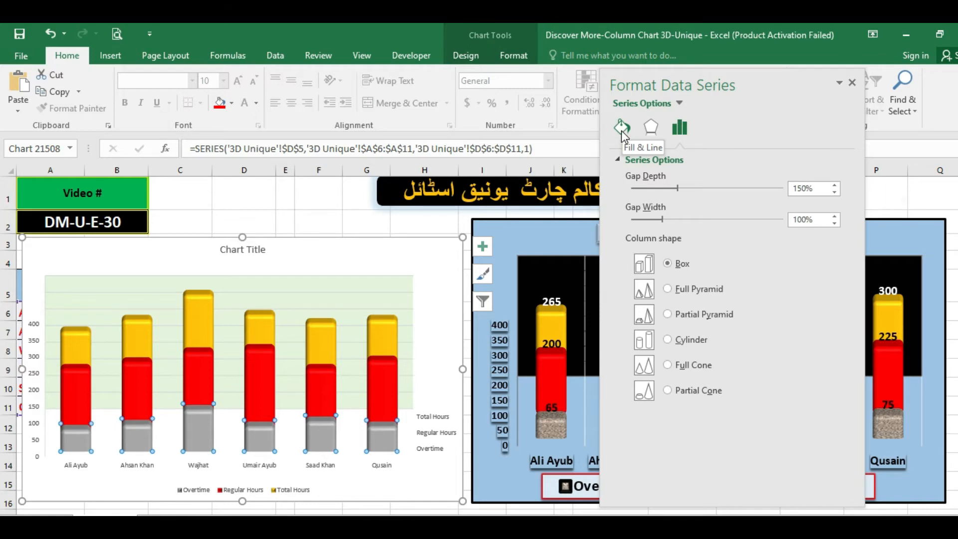
left_click(621, 128)
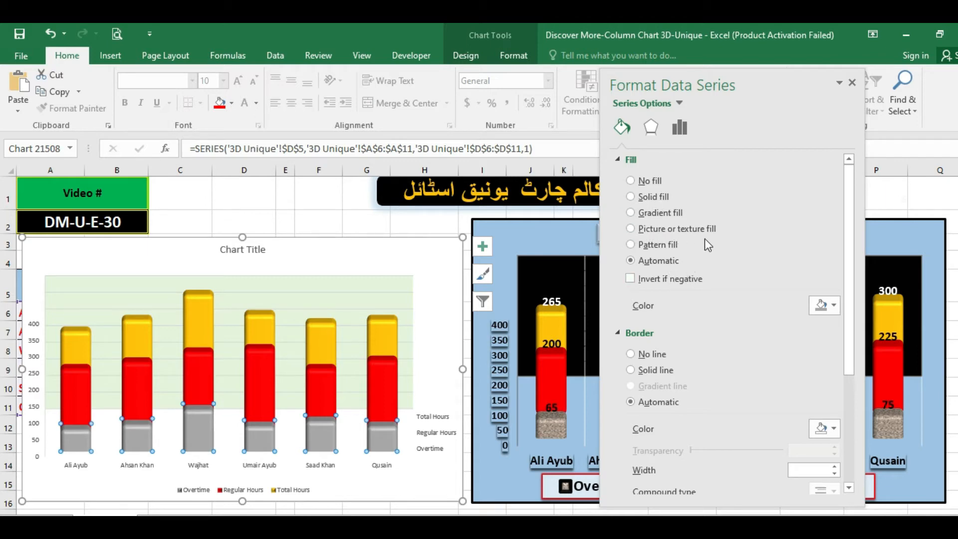
left_click(653, 229)
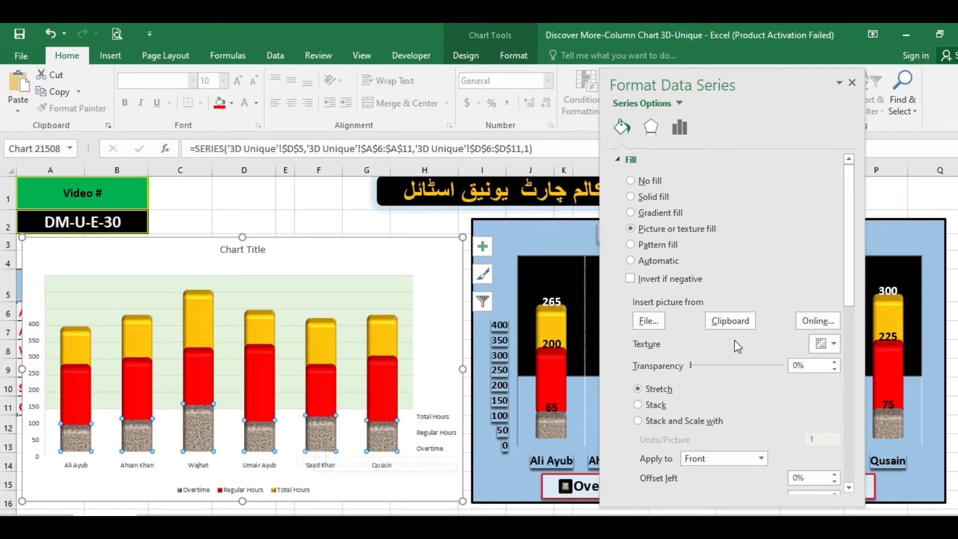
Apply the speckled brown sand-like preset texture to the Overtime series and finish formatting the series.
left_click(832, 344)
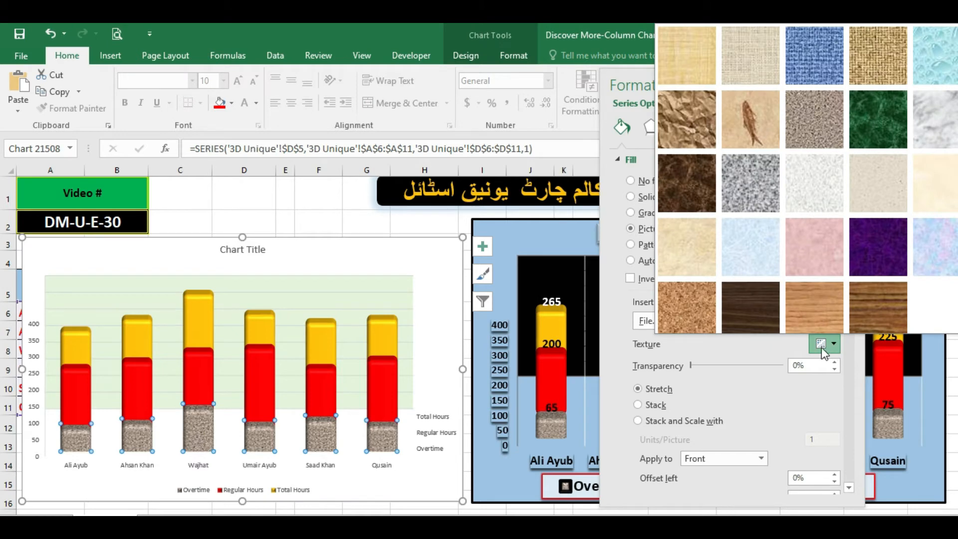
left_click(813, 130)
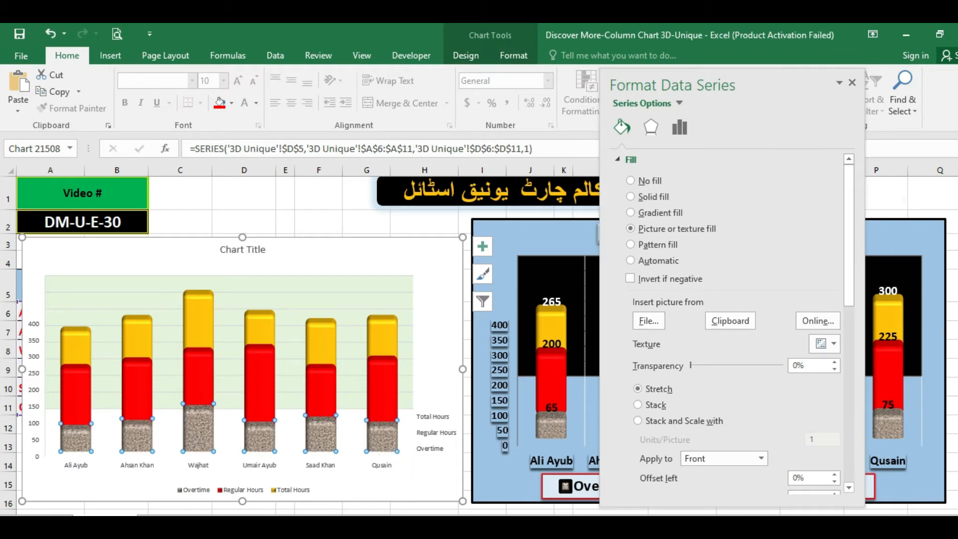
left_click(853, 83)
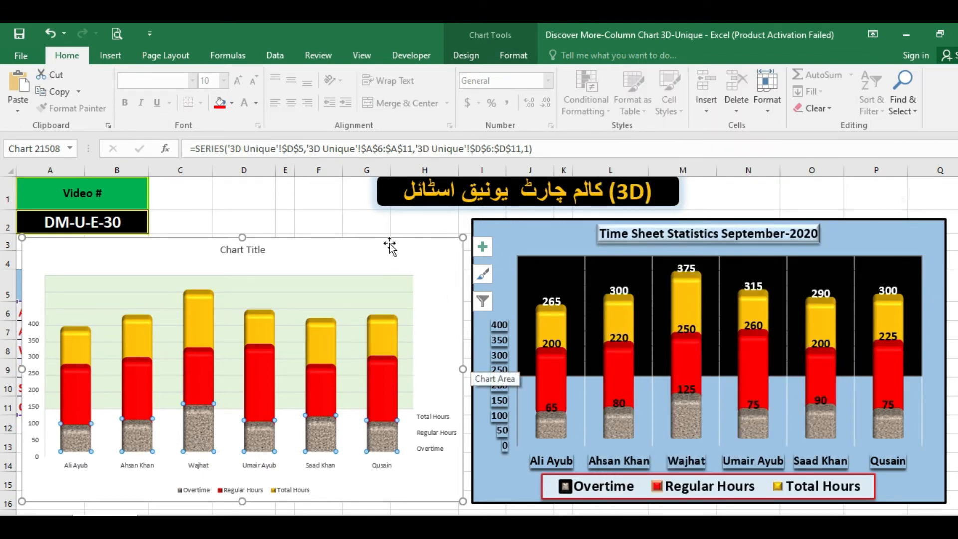
Align and enlarge the new chart to match the finished chart's height, and delete the depth axis listing the series names.
mouse_move(387, 239)
left_mouse_down()
mouse_move(498, 214)
mouse_move(473, 220)
left_mouse_up()
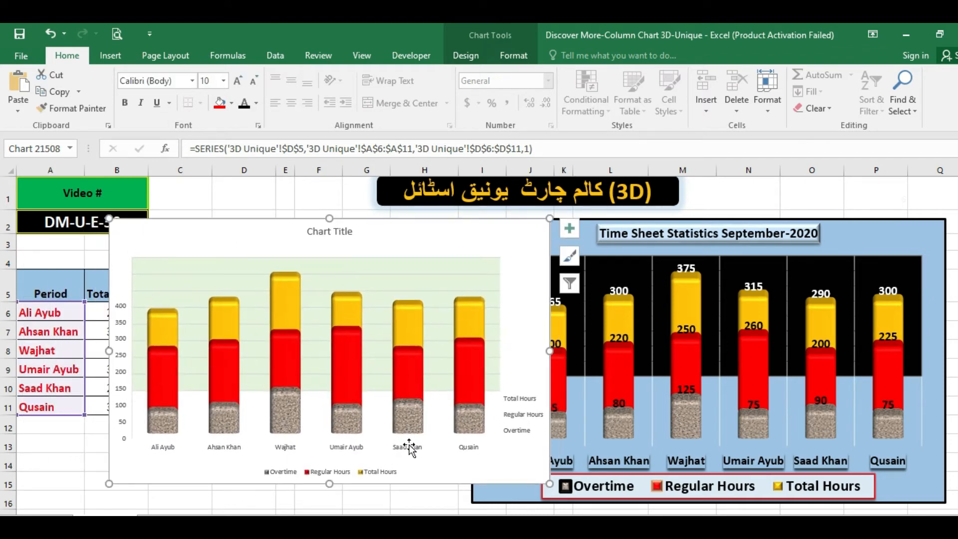
left_click_drag(549, 483, 561, 502)
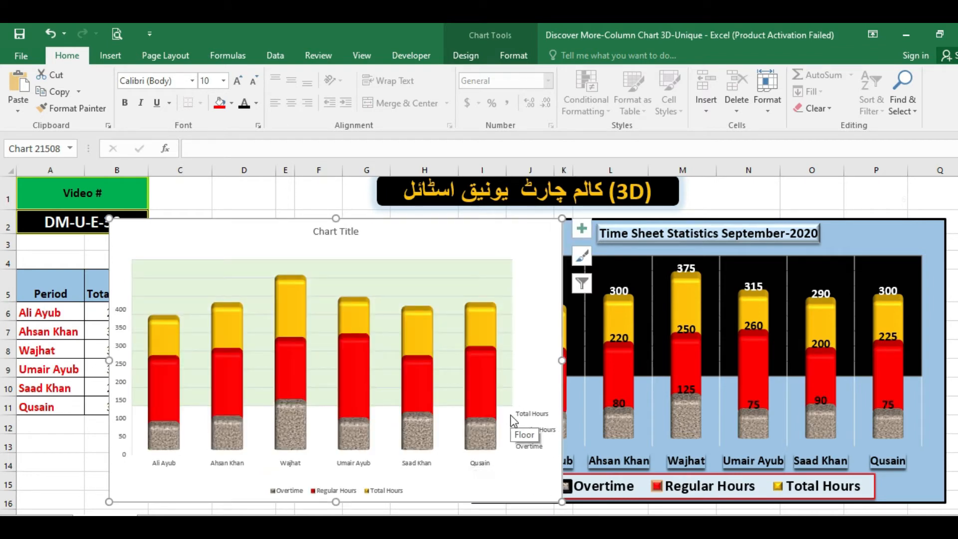
left_click(533, 419)
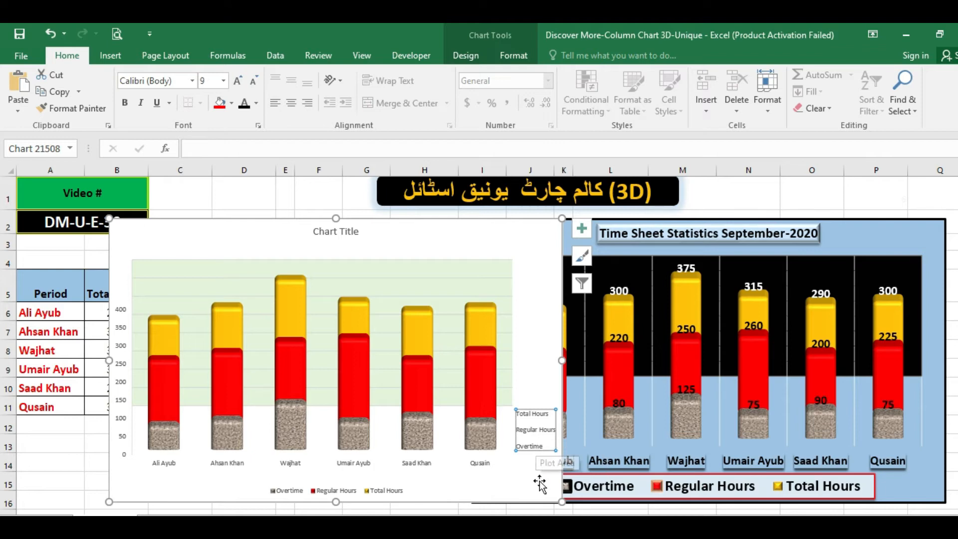
key("Delete")
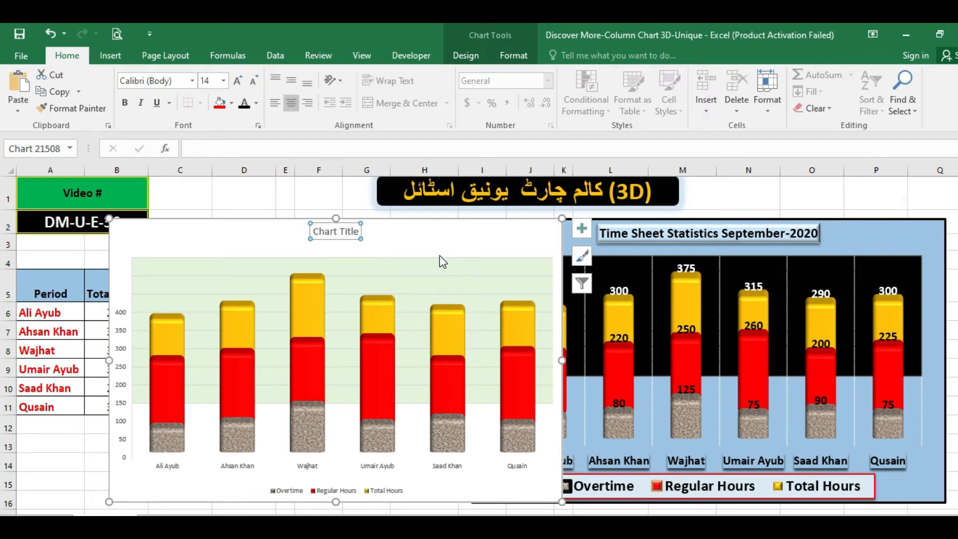
Replace the new chart's placeholder title with "Time Sheet Statistics September-2020".
left_click(314, 231)
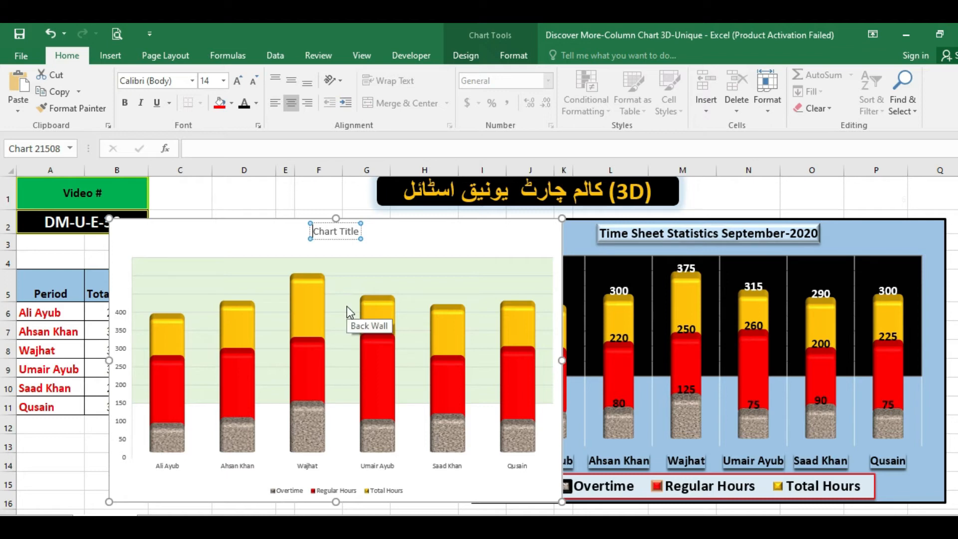
key("Delete")
key("Delete")
key("Delete")
key("Delete")
key("Delete")
key("Delete")
key("Delete")
key("Delete")
key("Delete")
key("Delete")
key("Delete")
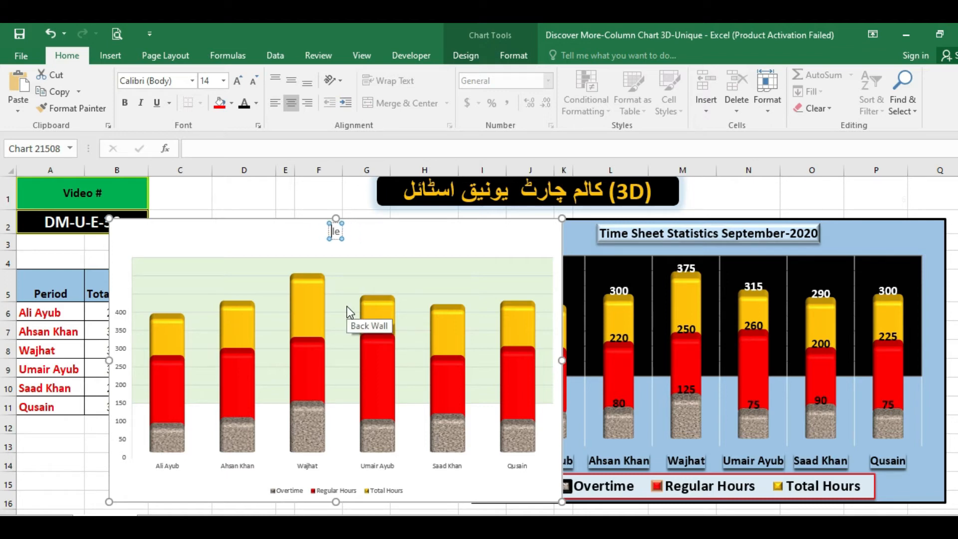
type("Time She")
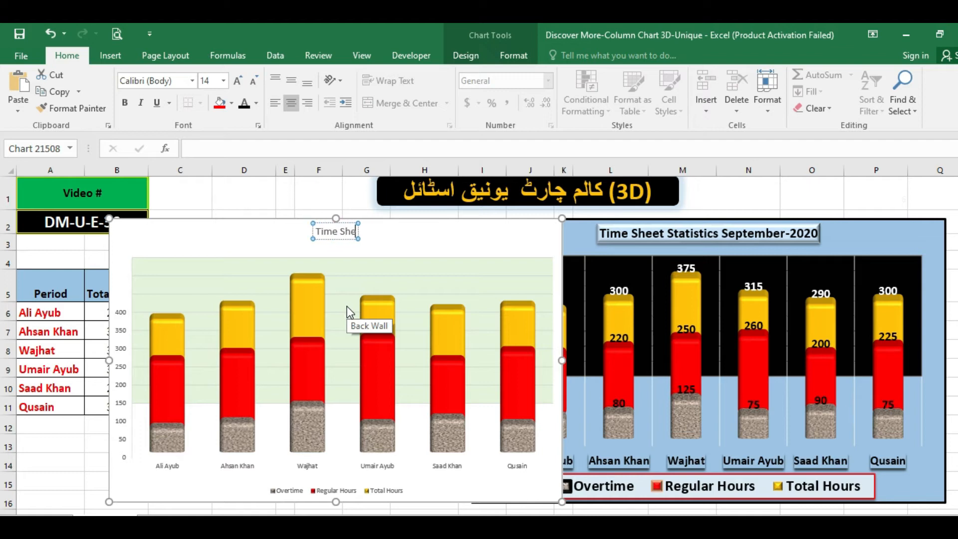
type("et St")
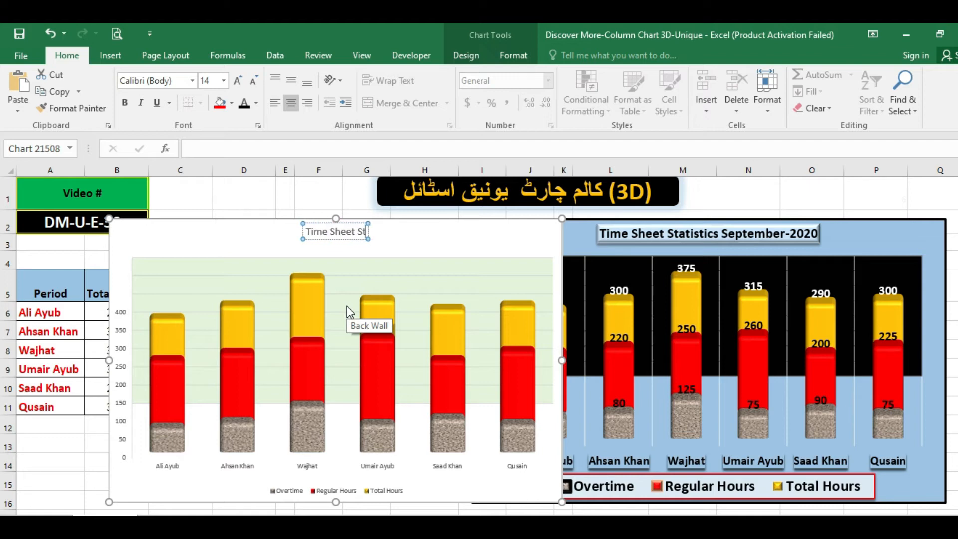
type("ati")
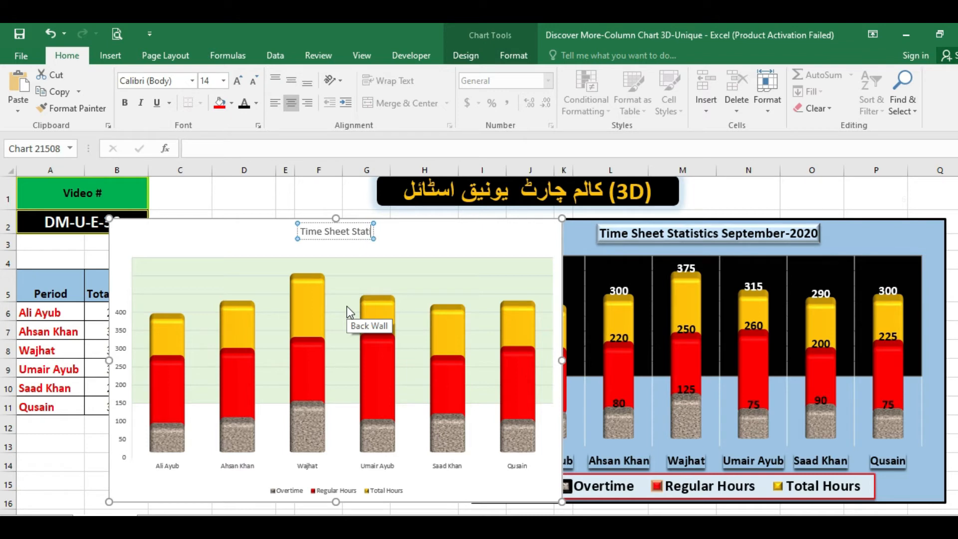
type("stics")
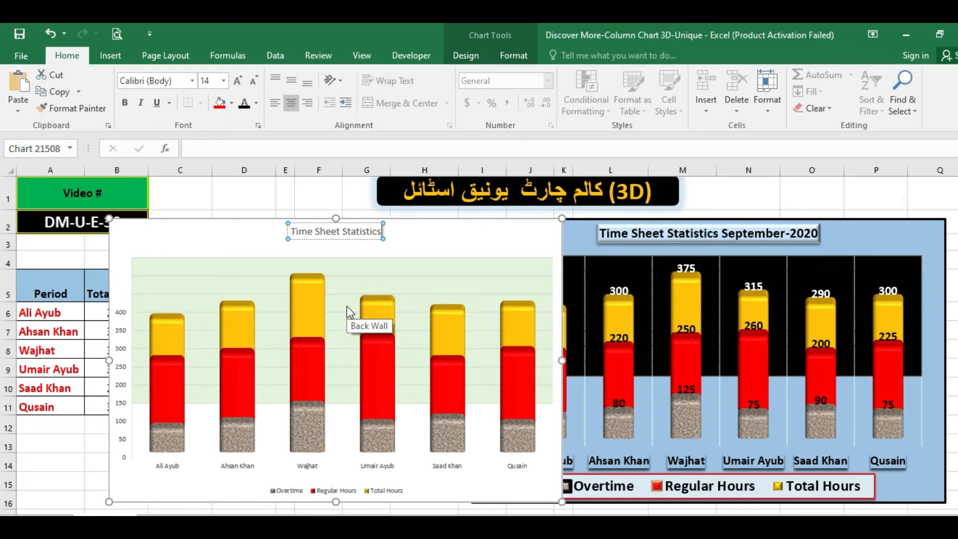
type(" Se")
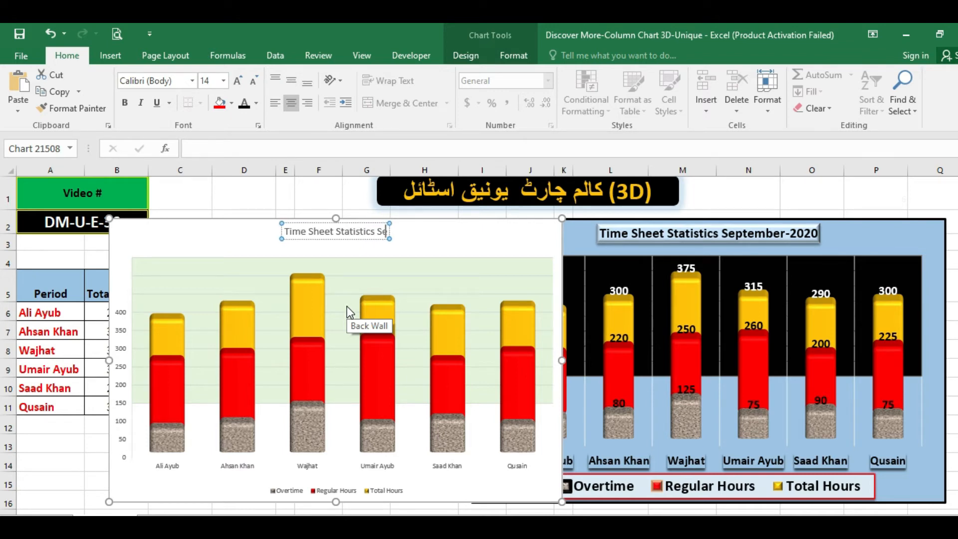
type("ptember")
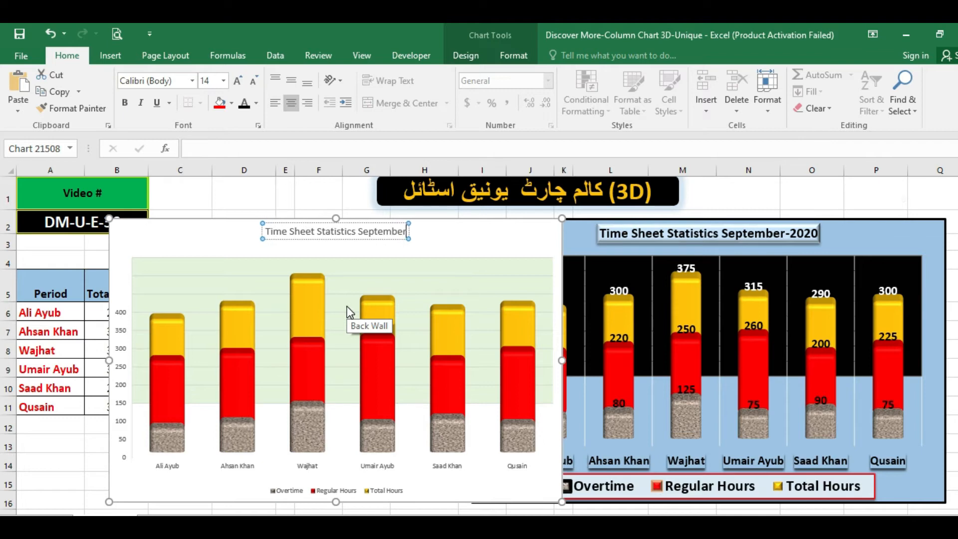
type("-2")
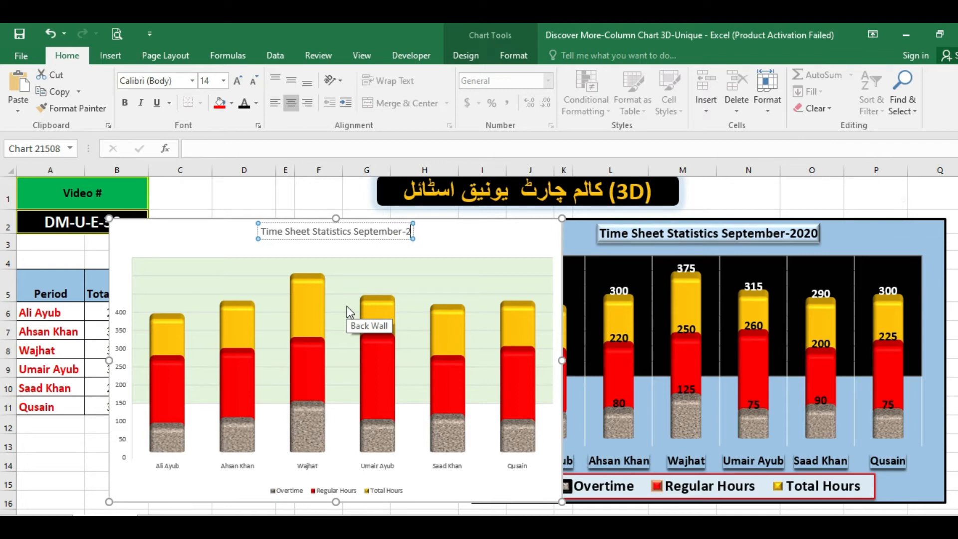
type("020")
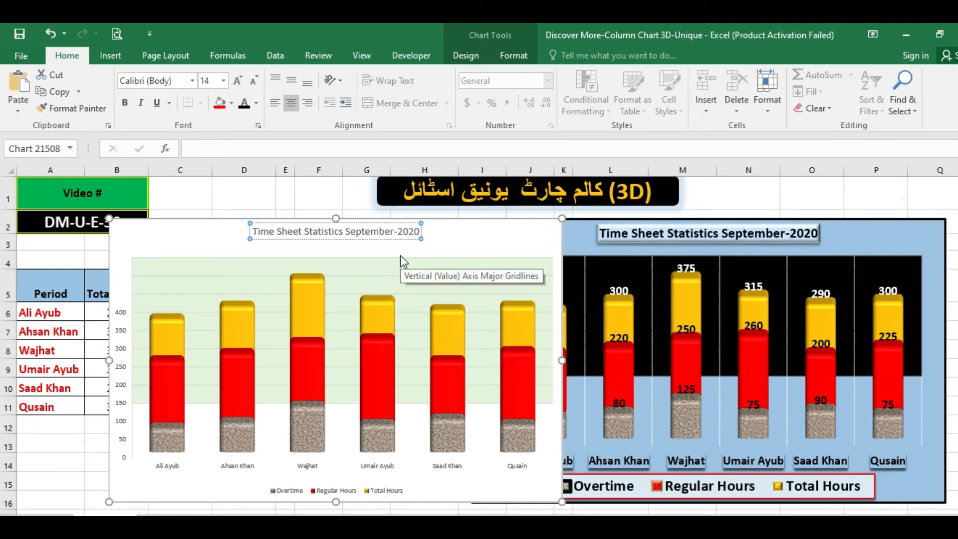
Format the new chart's title text as bold and black at font size 20.
left_click(267, 204)
left_click(358, 233)
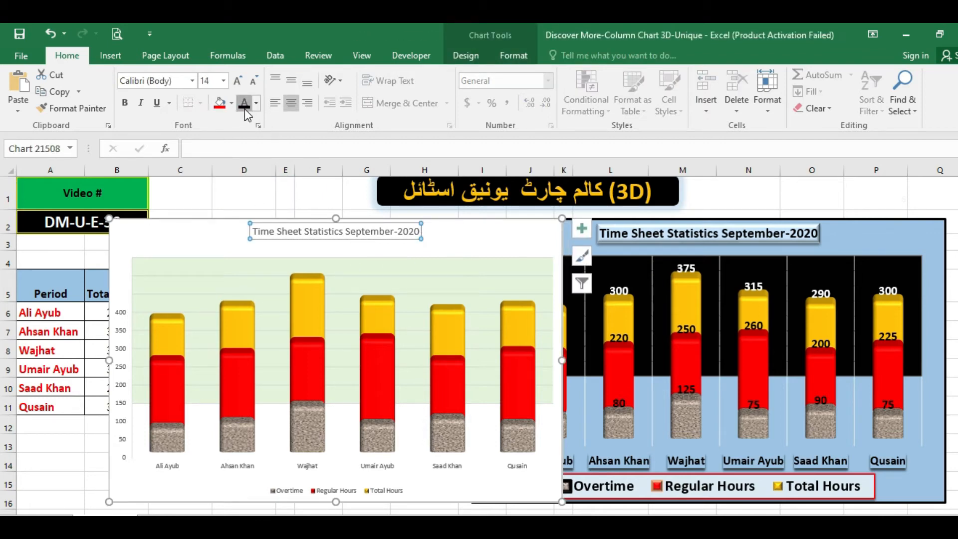
left_click(125, 103)
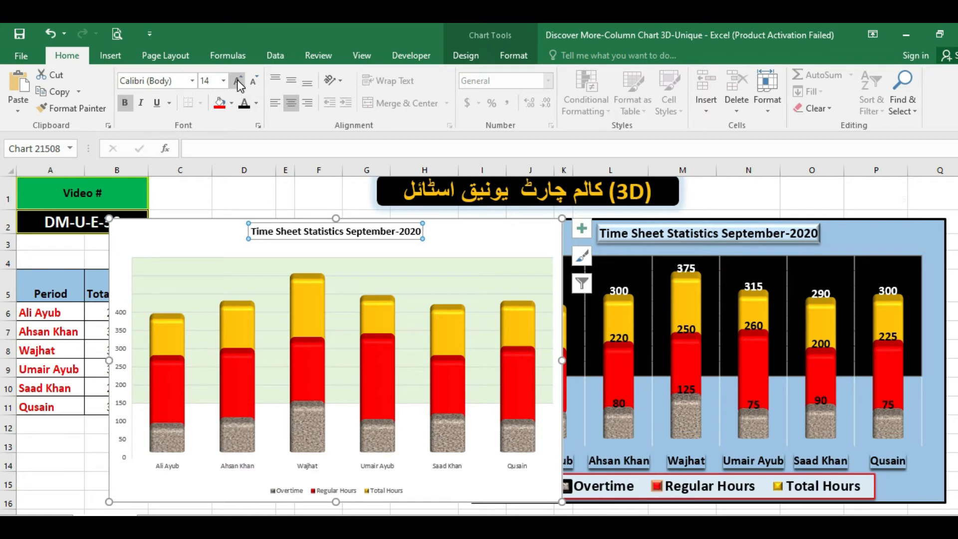
left_click(238, 82)
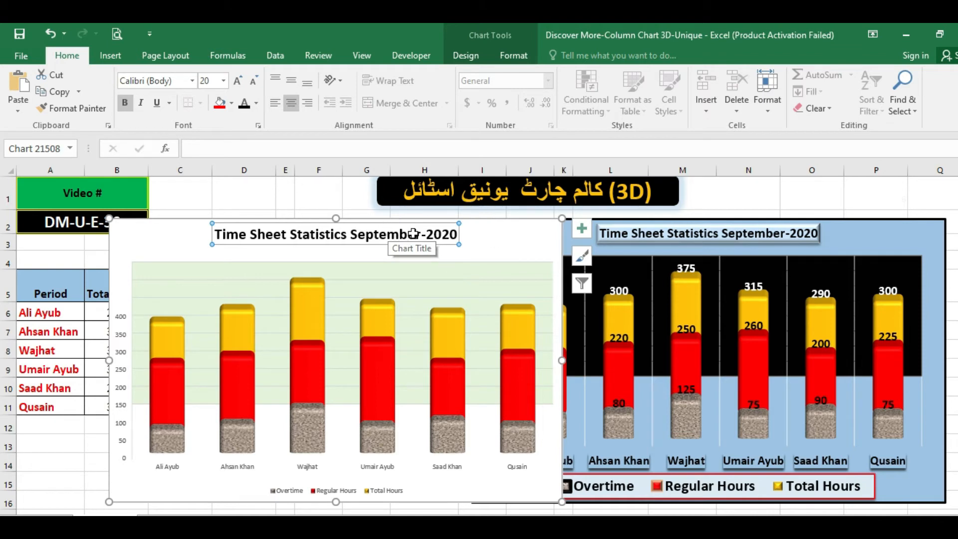
Give the new chart's title box the first preset rounded top bevel in its 3-D format.
right_click(360, 238)
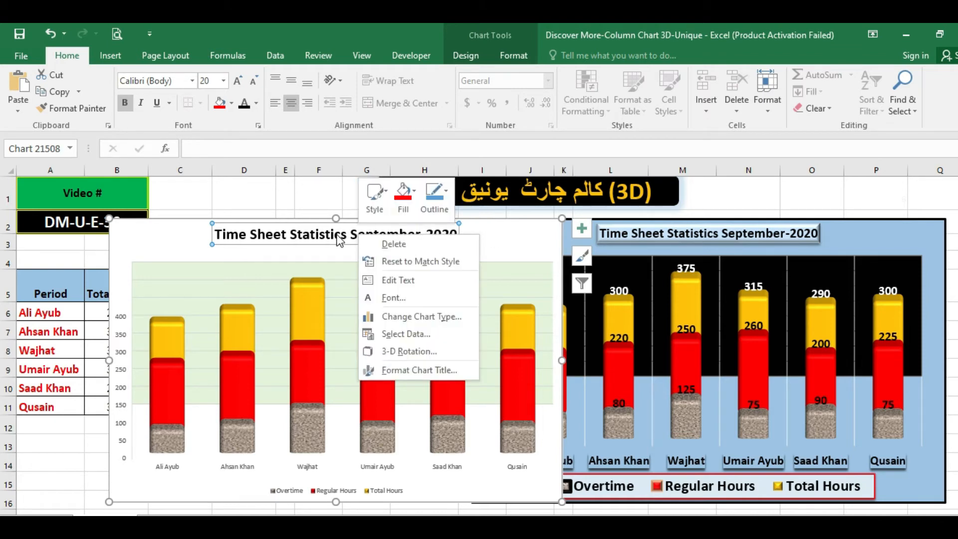
left_click(392, 367)
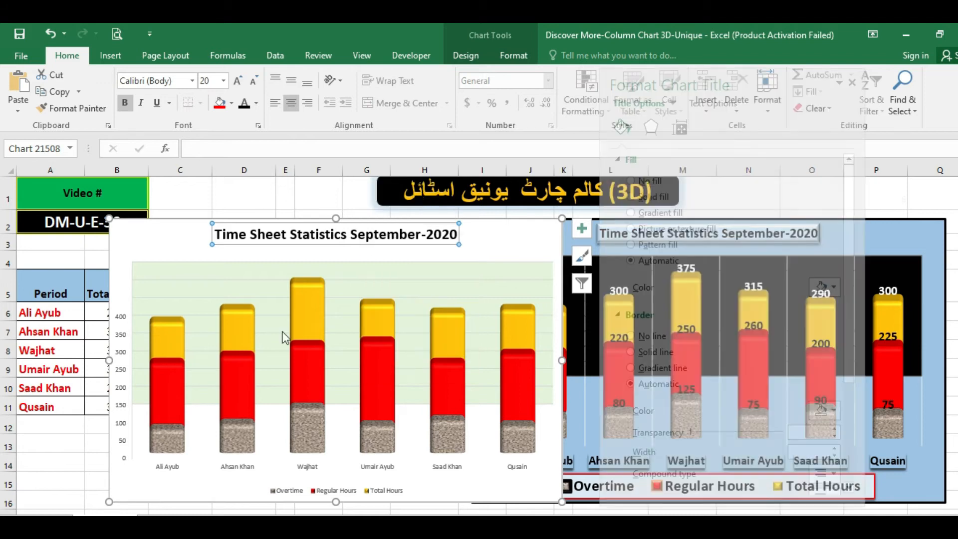
left_click(652, 129)
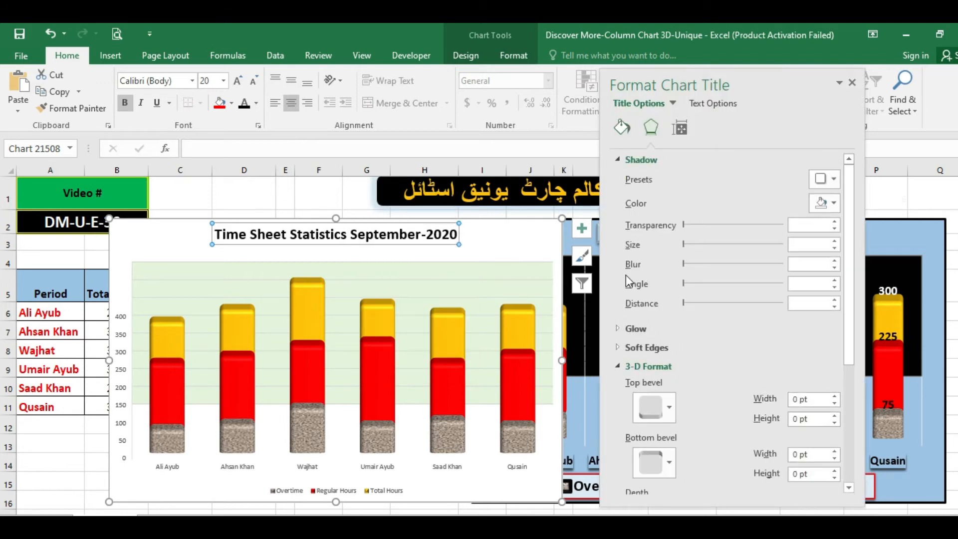
left_click(672, 412)
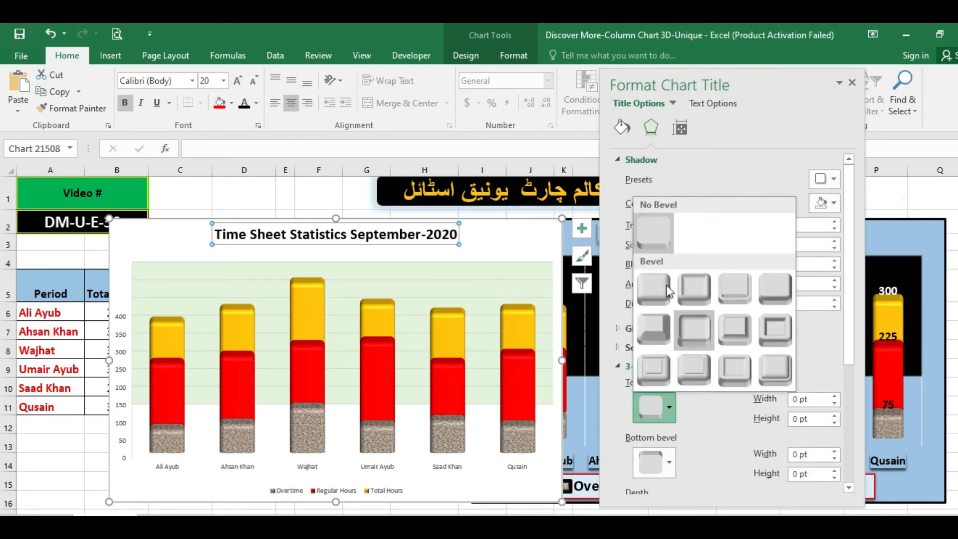
left_click(657, 287)
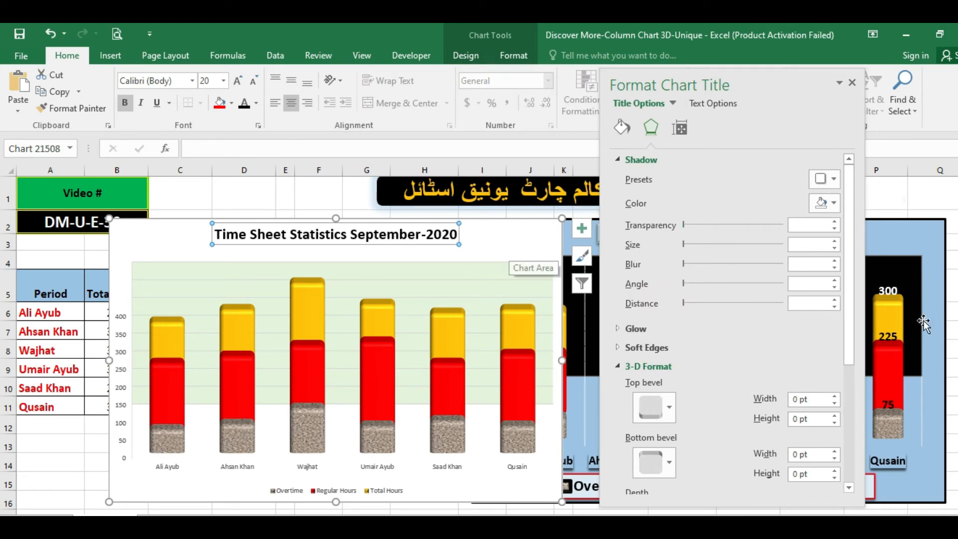
Add a shadow to the chart title box with a distance of 3 pt.
left_click(834, 300)
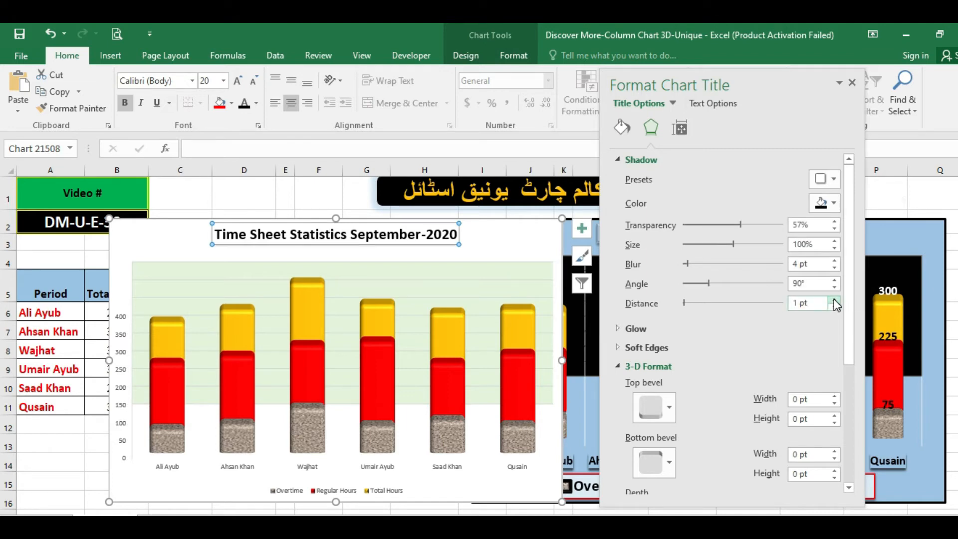
left_click(834, 300)
left_click(834, 299)
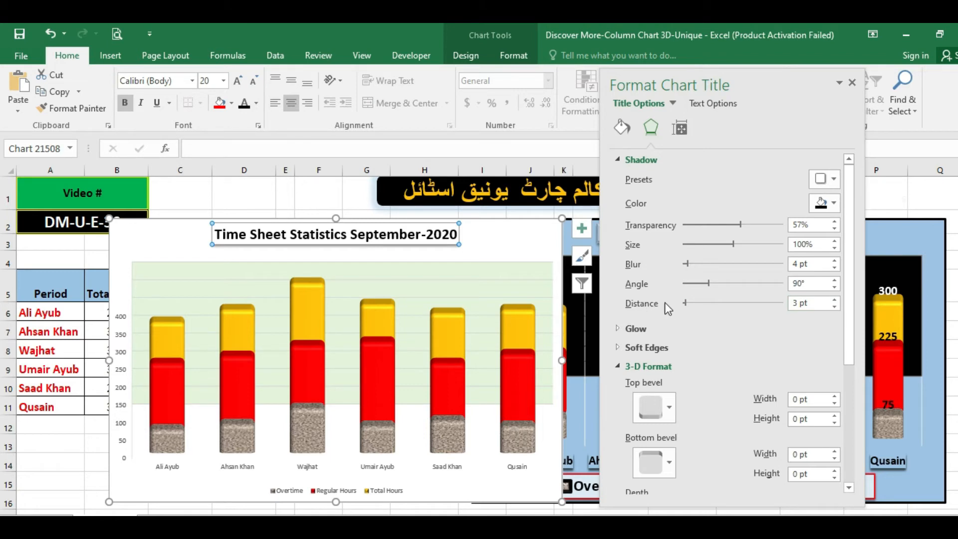
Fill the chart title box with a light tint of the blue theme color and finish formatting the title.
left_click(232, 103)
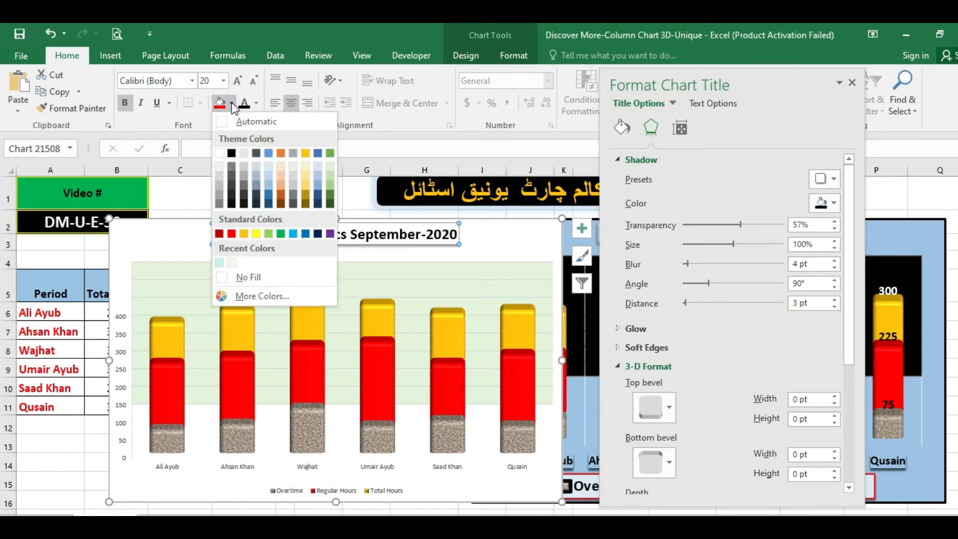
left_click(268, 175)
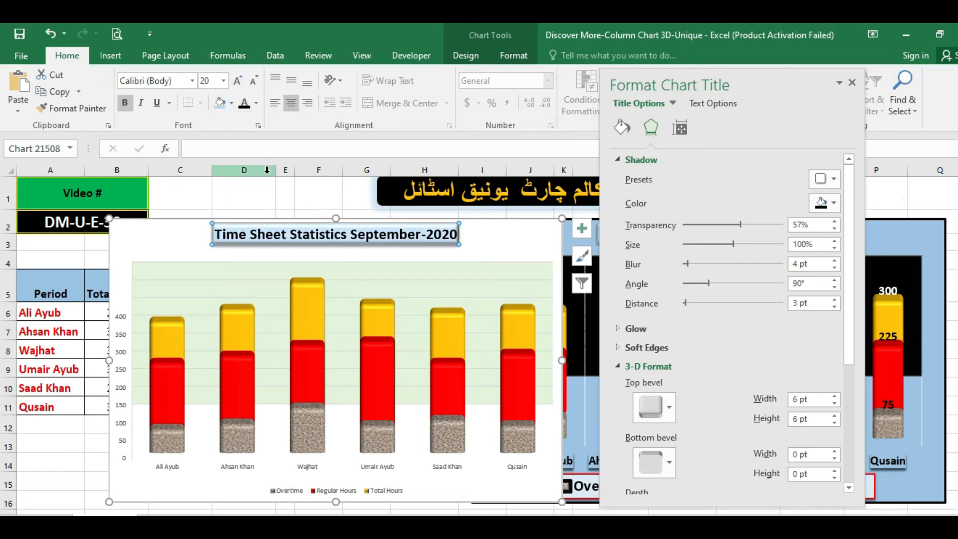
left_click(852, 83)
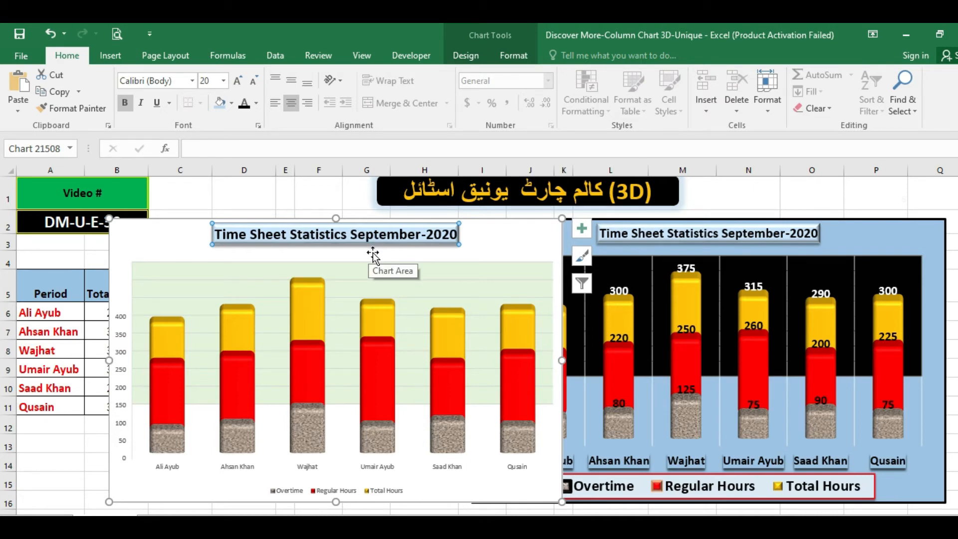
Fill the new chart's chart area with the same light blue and its back wall with black.
left_click(499, 238)
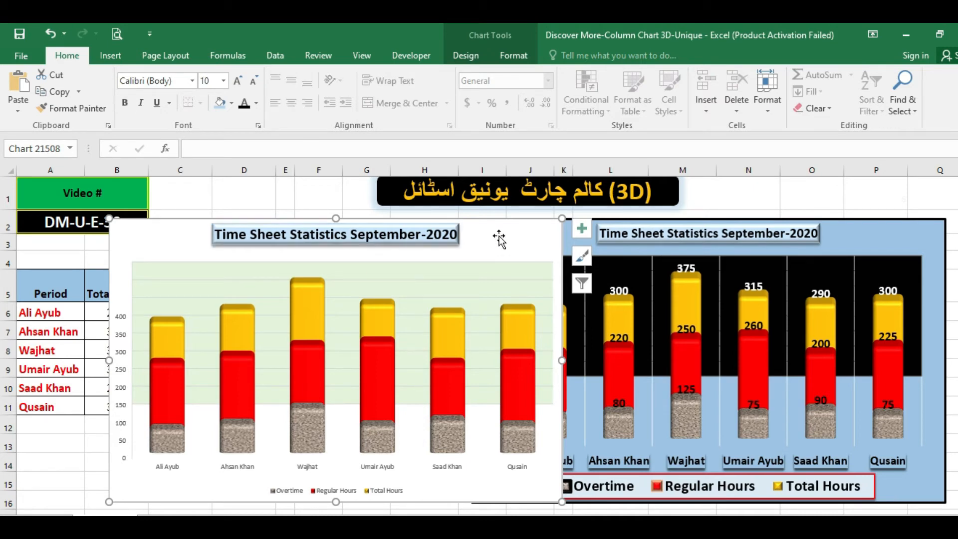
left_click(220, 103)
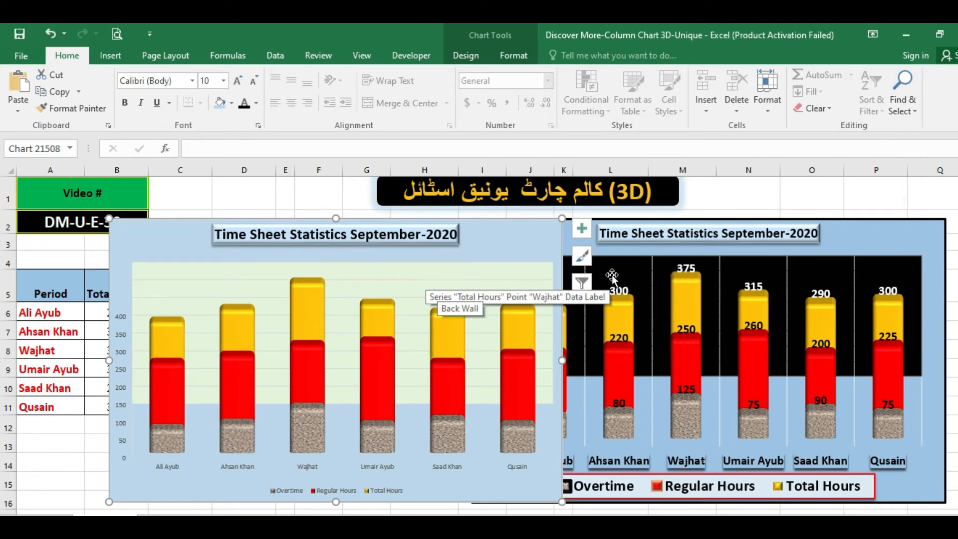
left_click(394, 271)
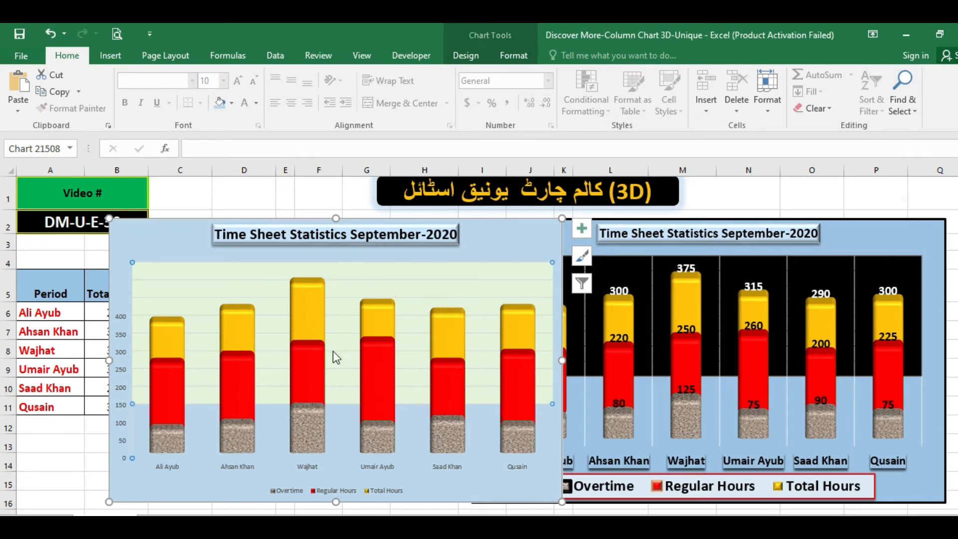
left_click(232, 104)
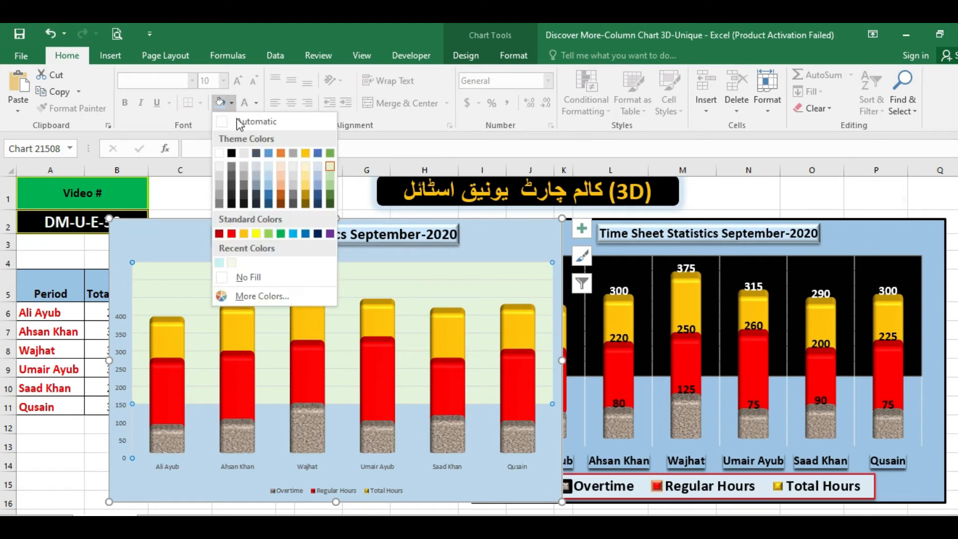
left_click(231, 152)
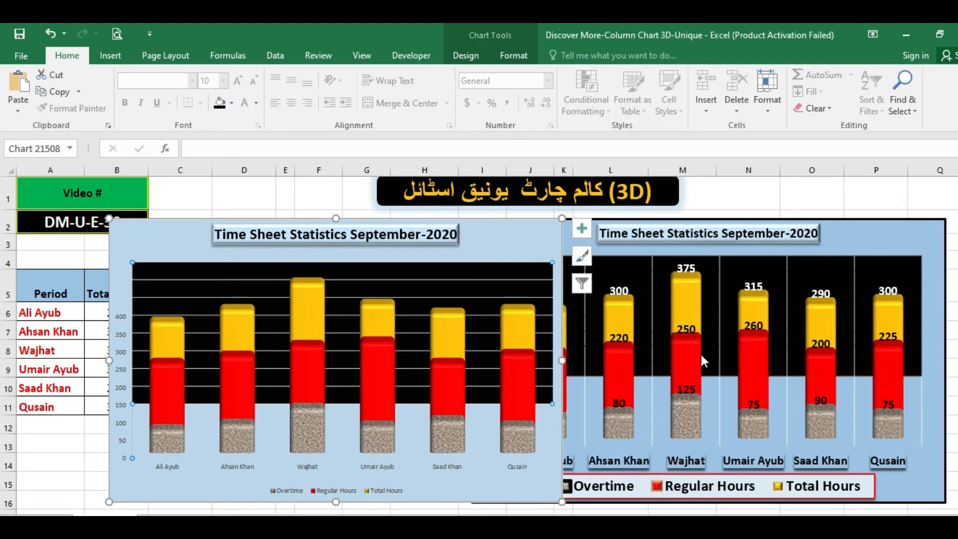
Add primary major vertical gridlines to the new chart.
mouse_move(700, 353)
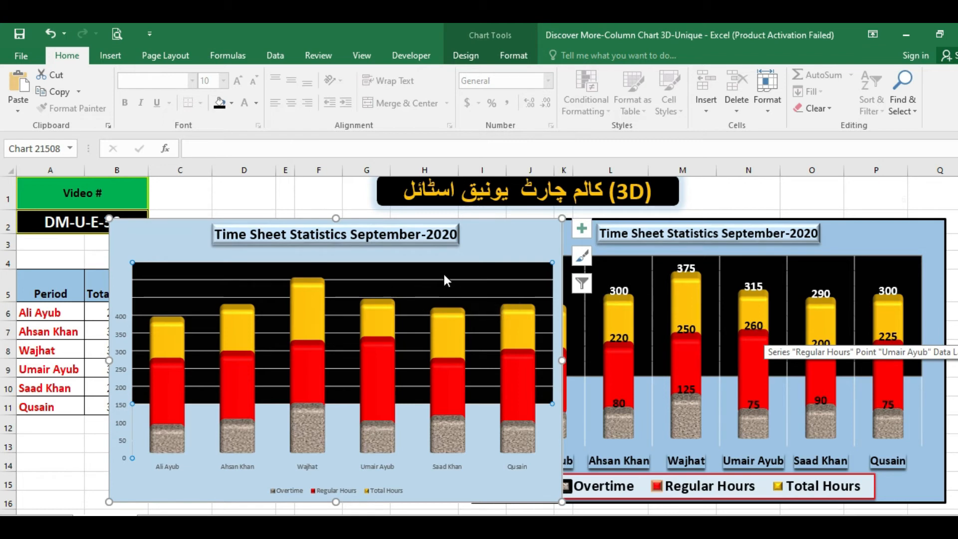
left_click(508, 246)
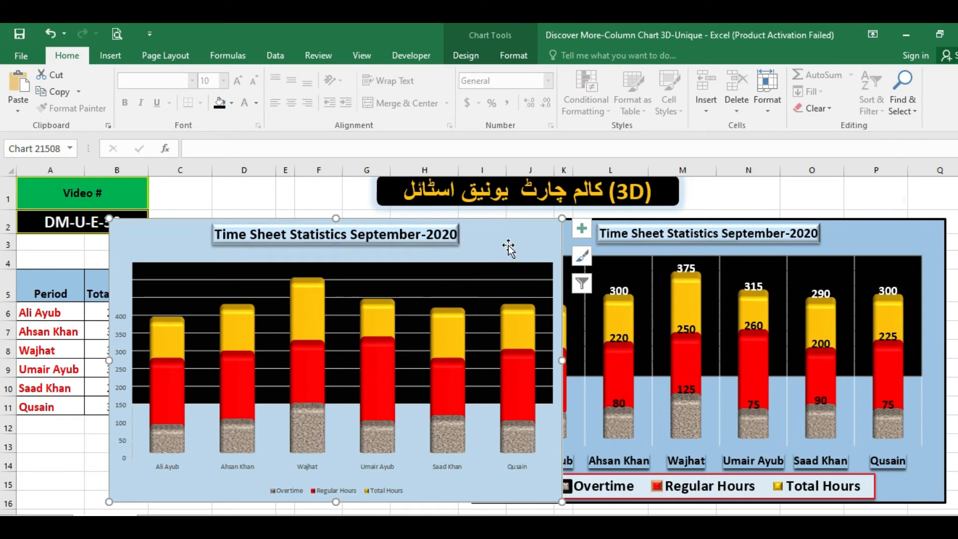
left_click(464, 56)
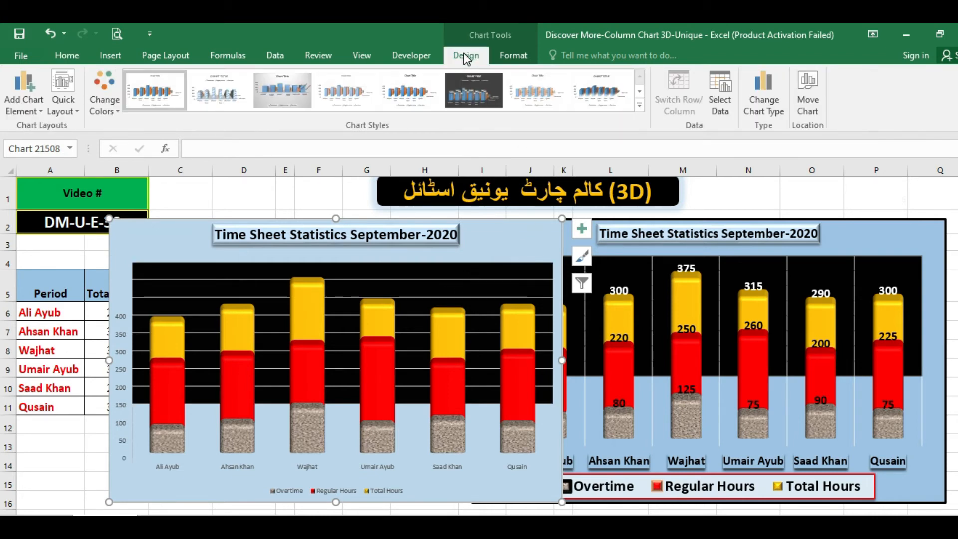
left_click(20, 103)
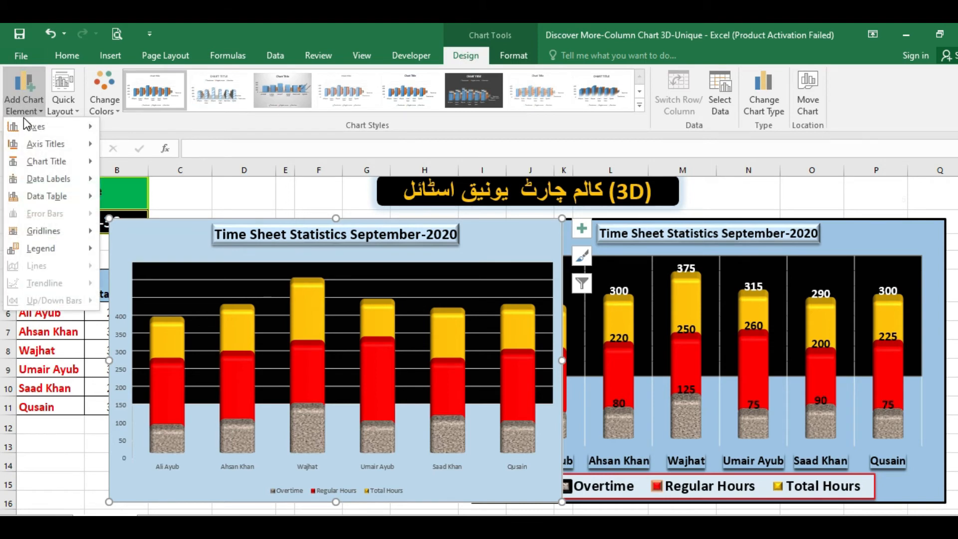
mouse_move(49, 230)
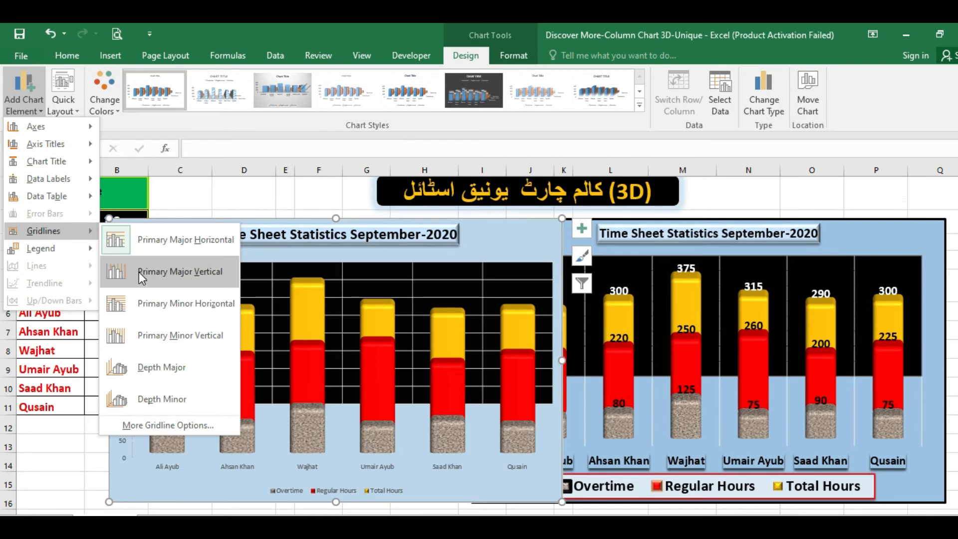
left_click(199, 271)
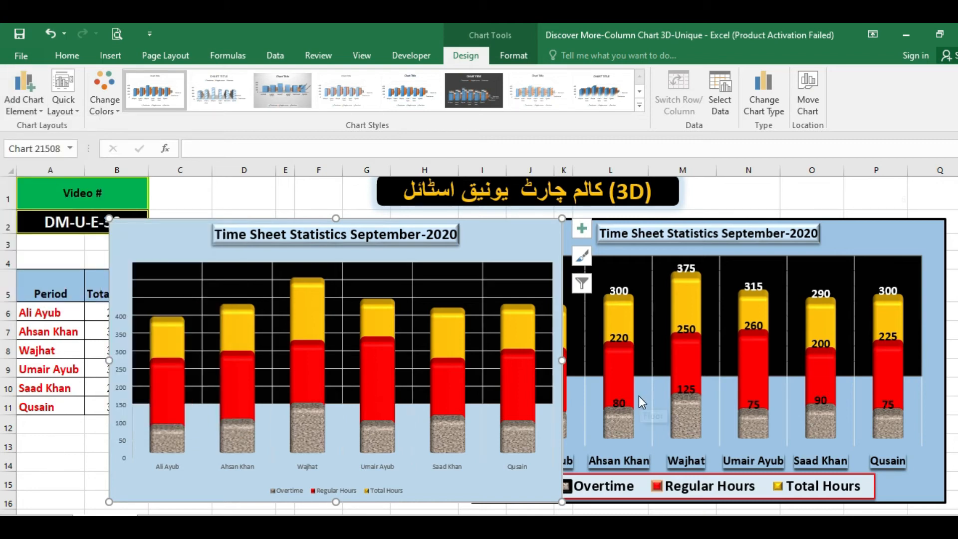
Color the new chart's major horizontal gridlines black so they blend into the back wall.
right_click(378, 285)
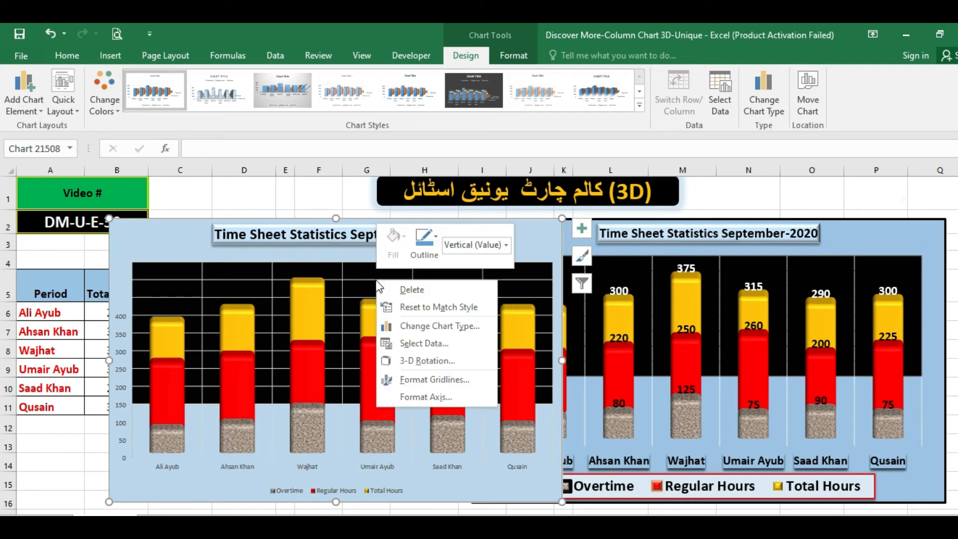
left_click(464, 381)
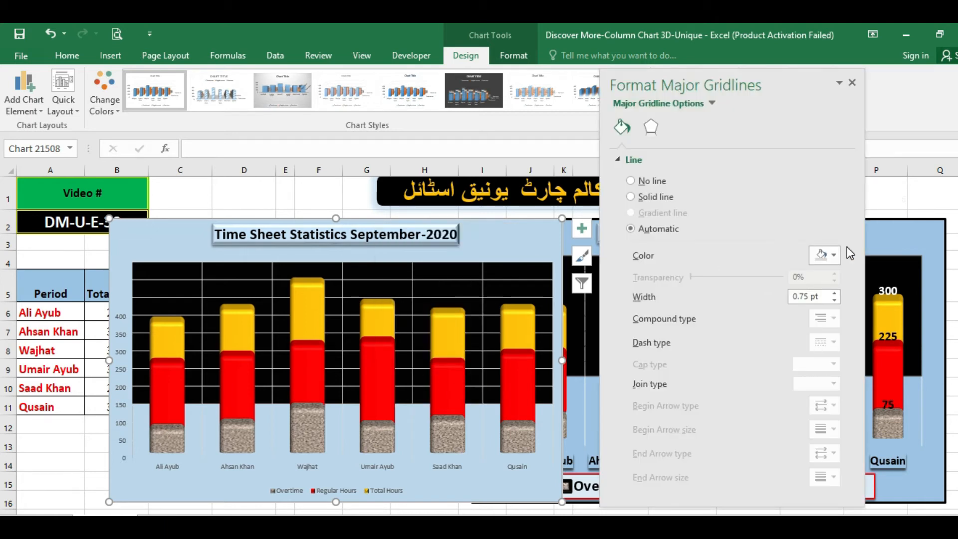
left_click(833, 255)
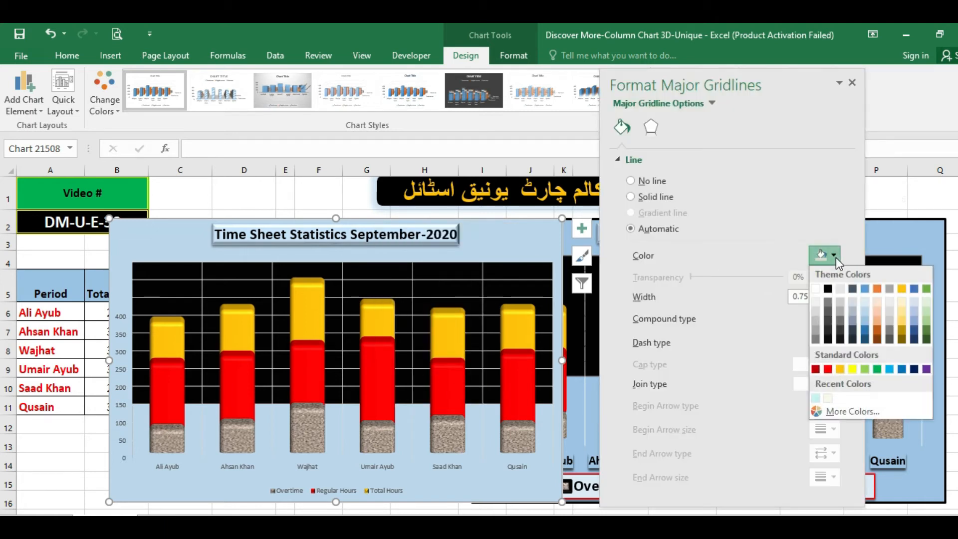
left_click(827, 290)
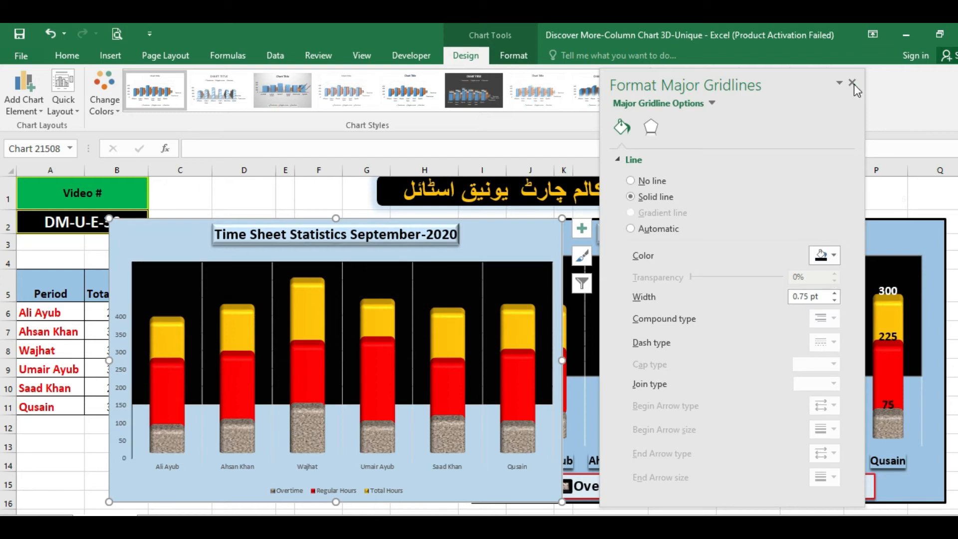
left_click(852, 82)
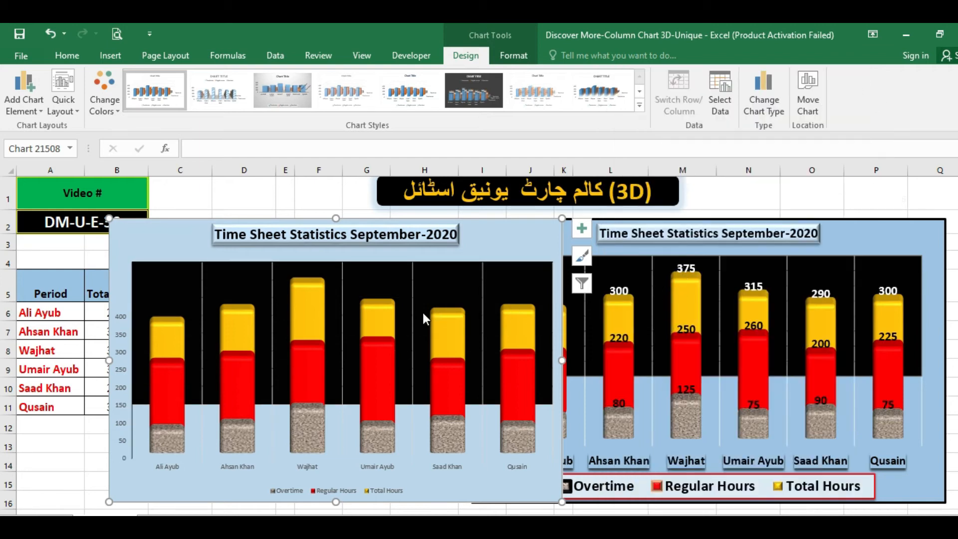
Color the new chart's major vertical gridlines white.
right_click(412, 283)
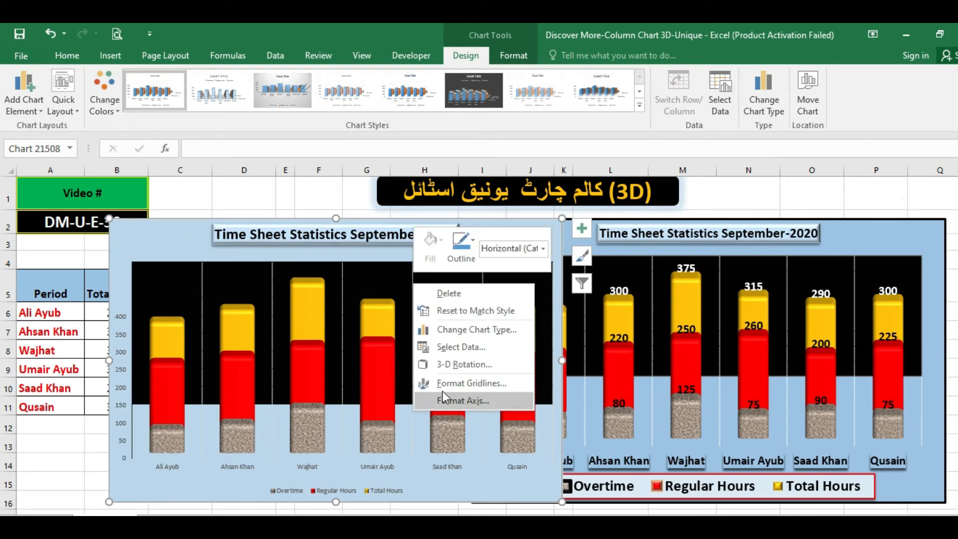
left_click(489, 385)
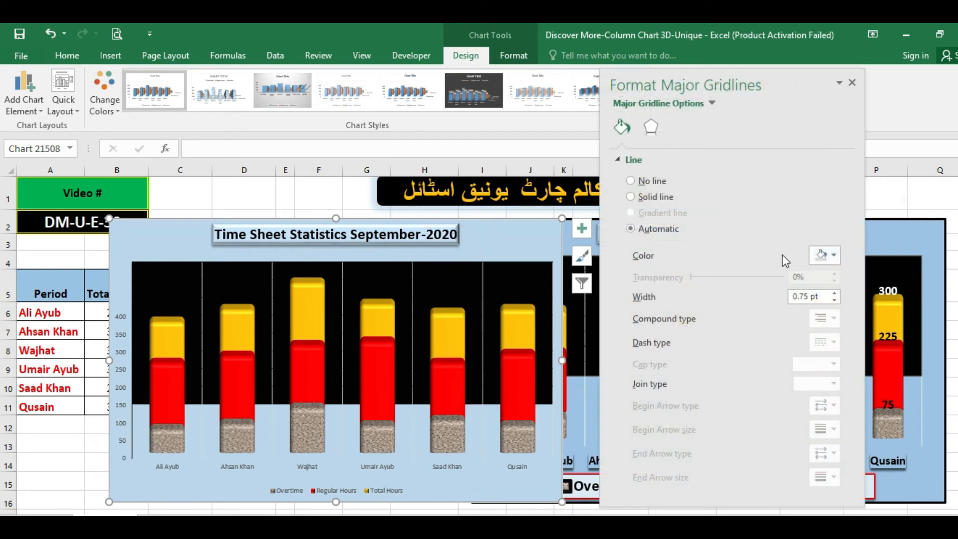
left_click(835, 259)
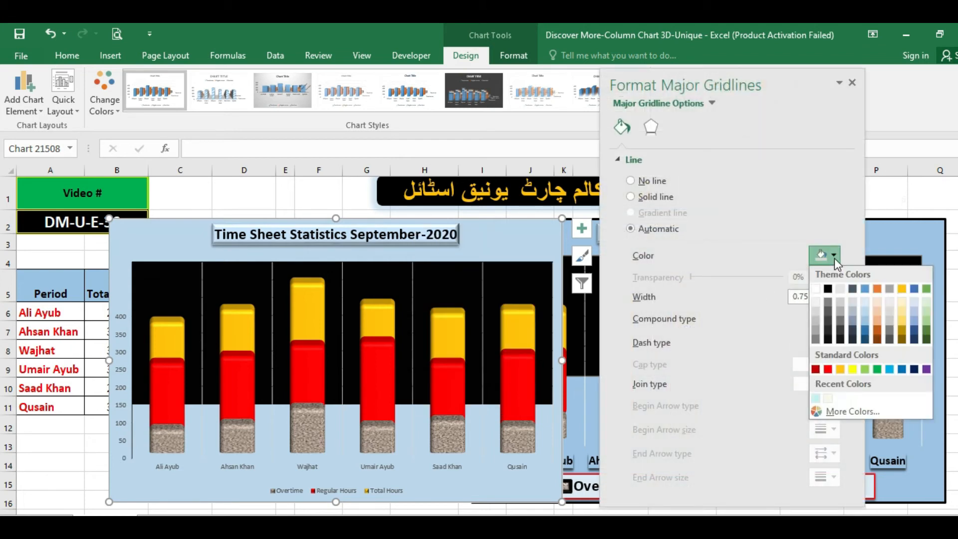
left_click(819, 286)
left_click(851, 82)
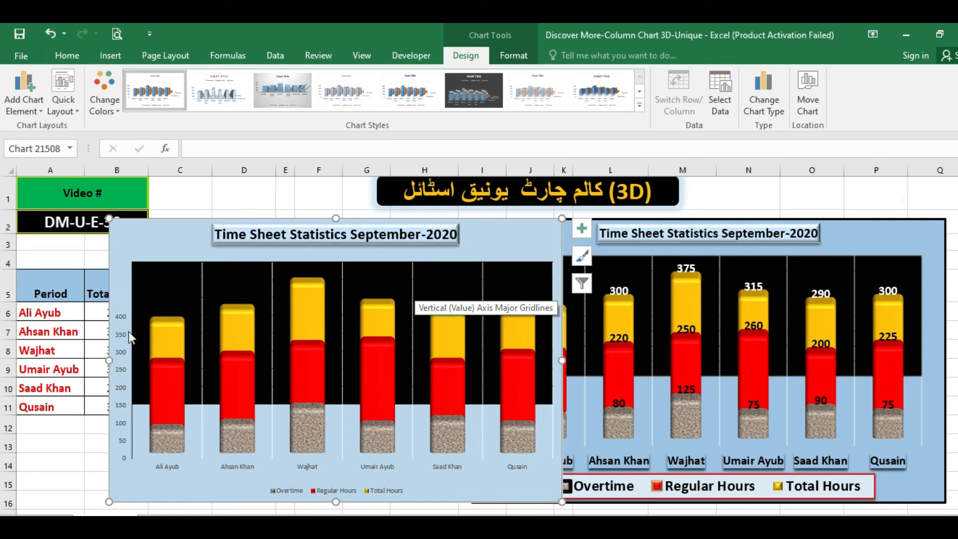
Make the new chart's vertical value axis labels black and bold at 14 pt.
left_click(120, 320)
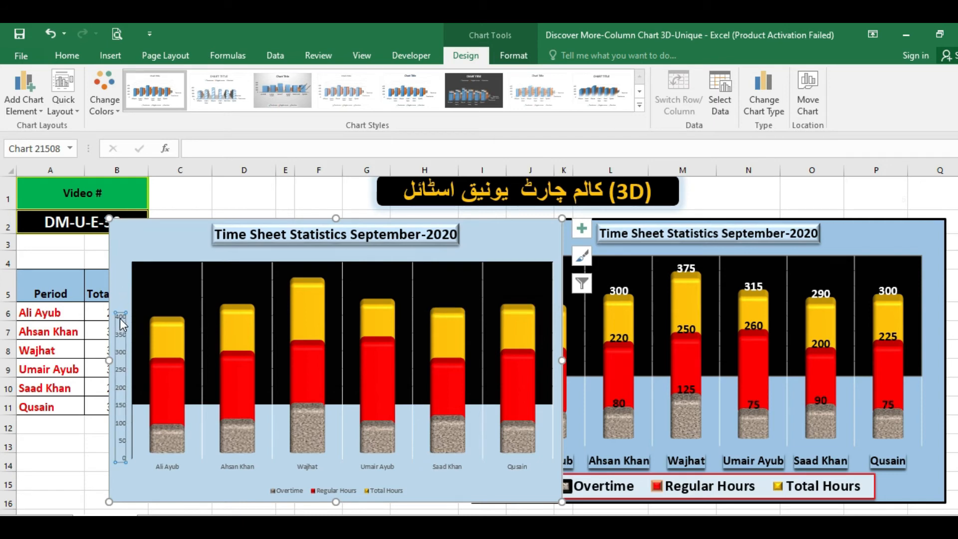
left_click(67, 56)
left_click(238, 80)
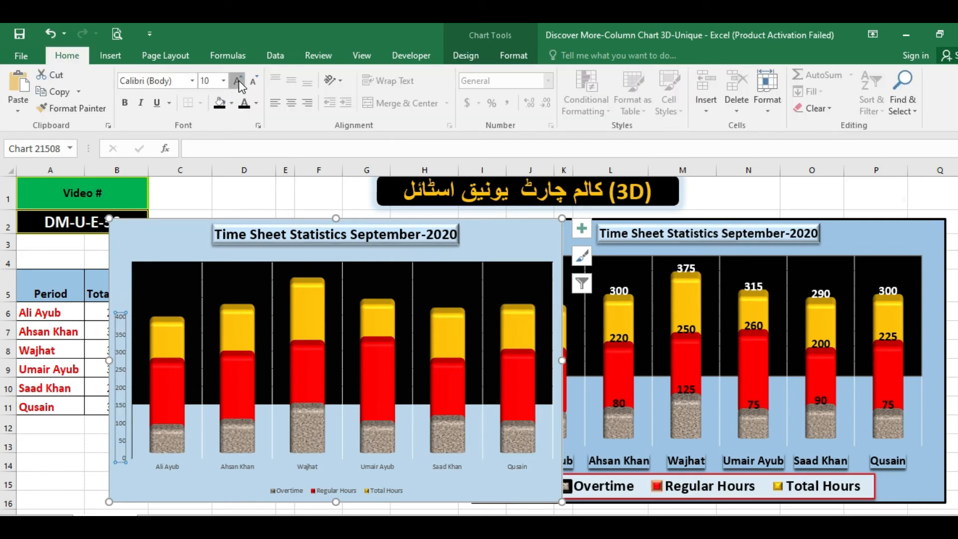
left_click(239, 80)
left_click(238, 80)
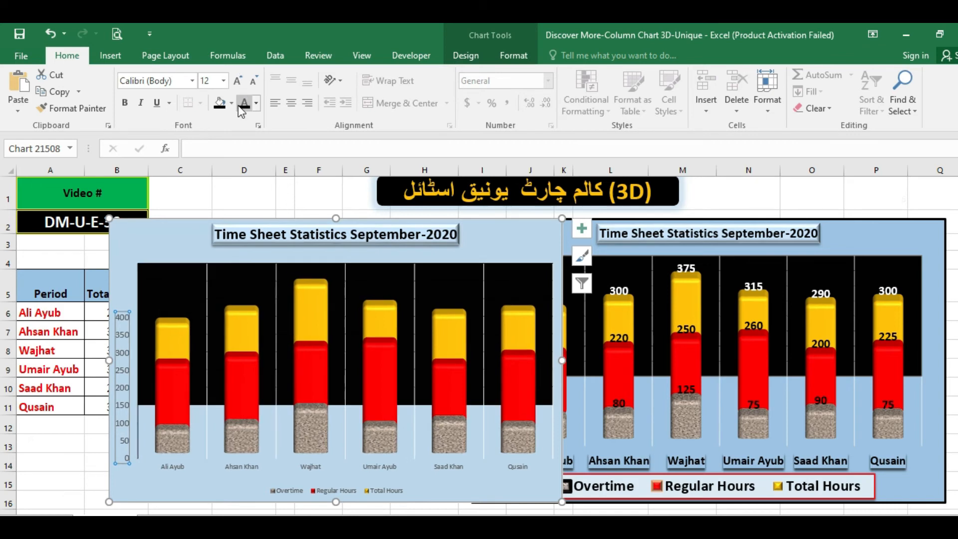
left_click(243, 104)
left_click(123, 104)
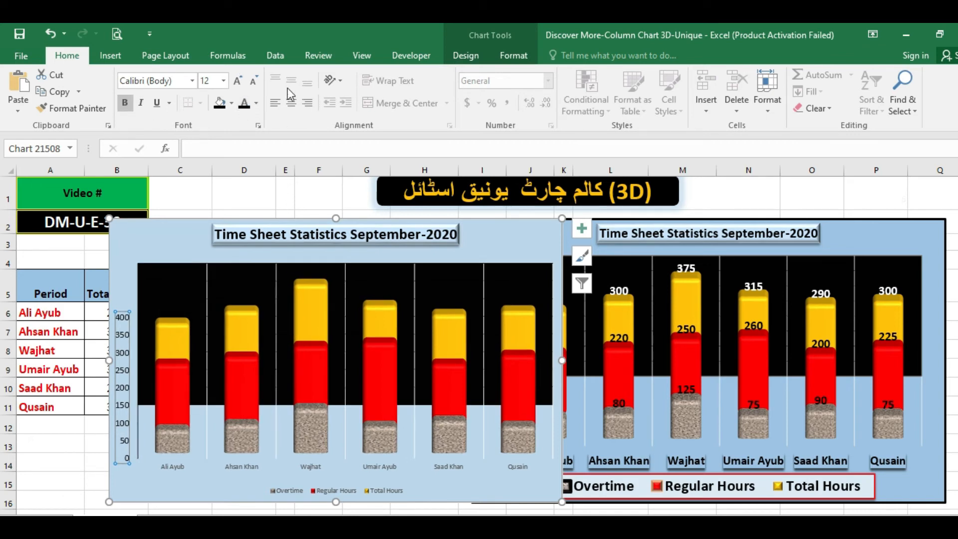
left_click(239, 81)
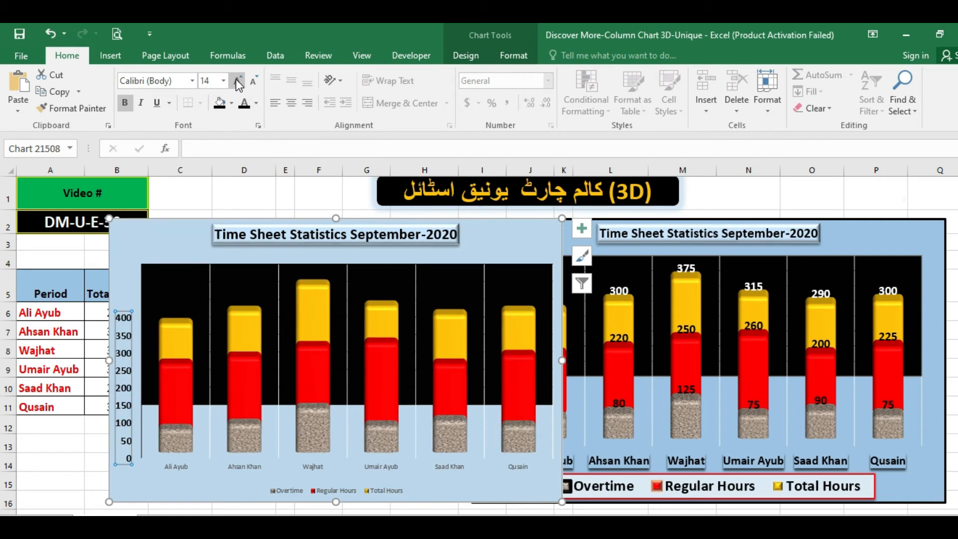
Make the employee names on the new chart's horizontal axis black and bold at 16 pt.
left_click(312, 467)
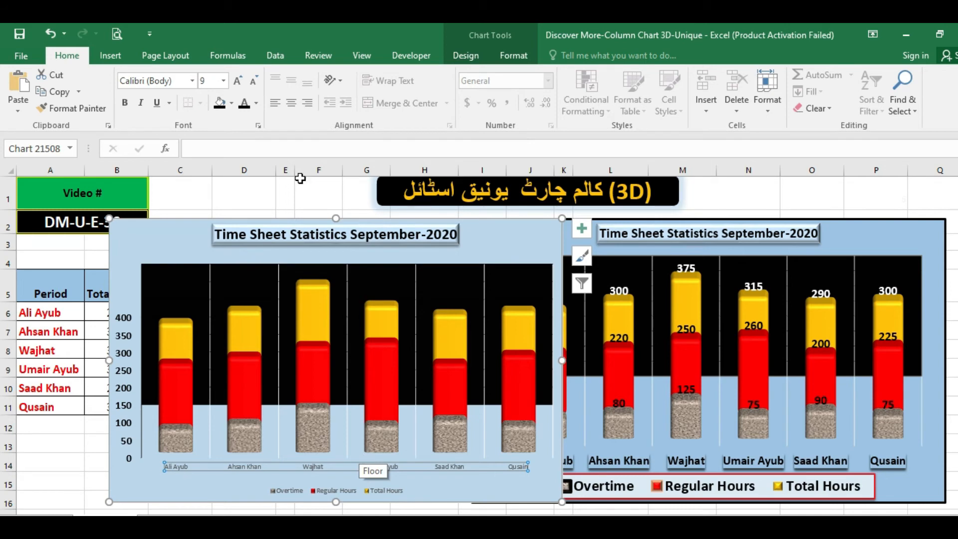
left_click(125, 102)
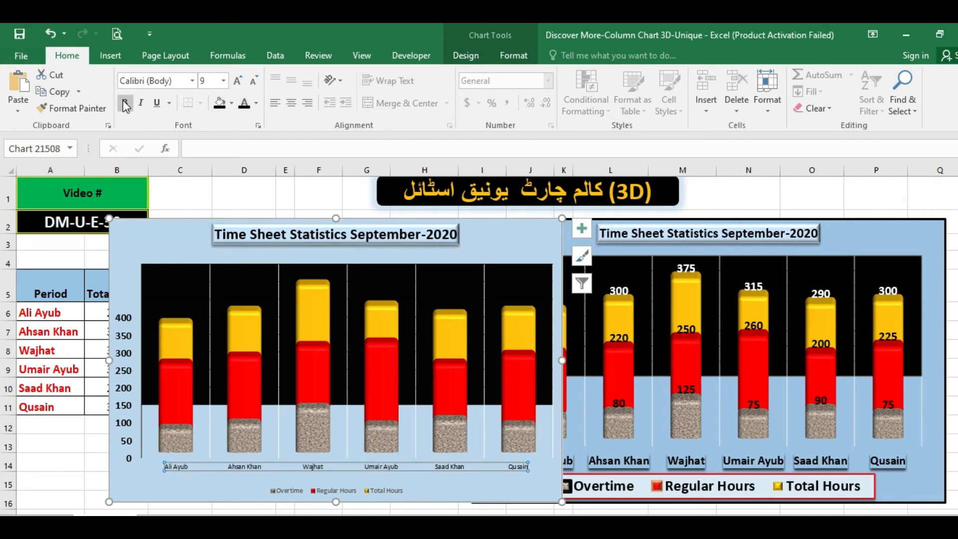
left_click(238, 79)
left_click(238, 79)
left_click(238, 79)
left_click(238, 79)
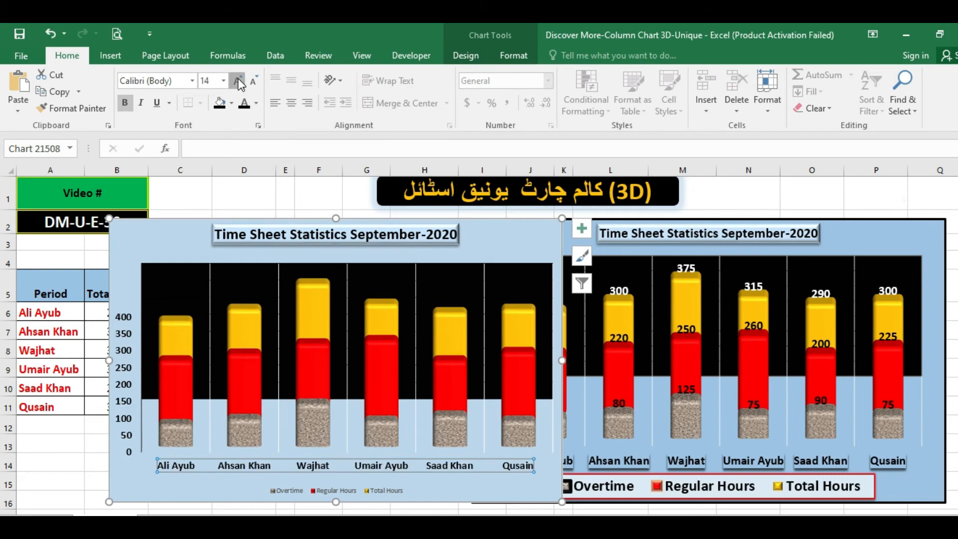
left_click(238, 79)
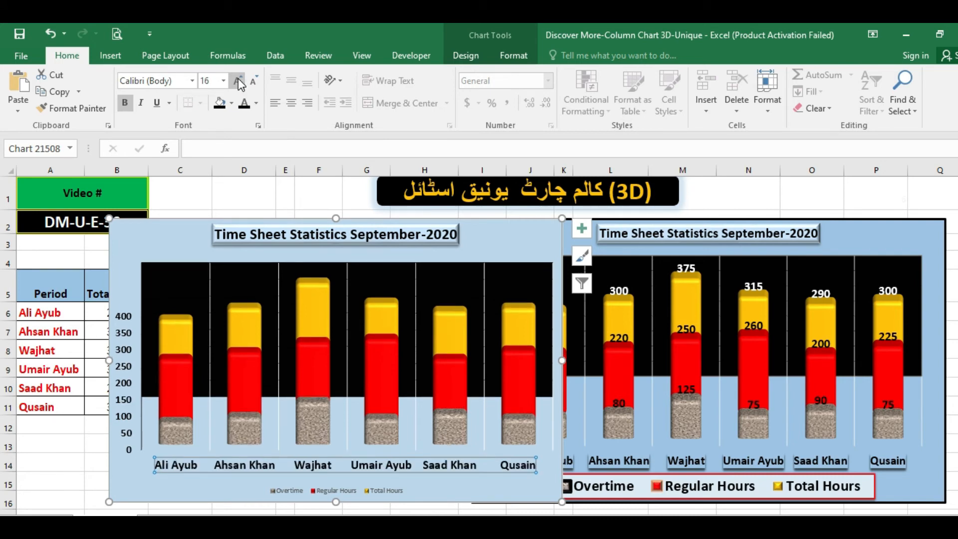
left_click(238, 79)
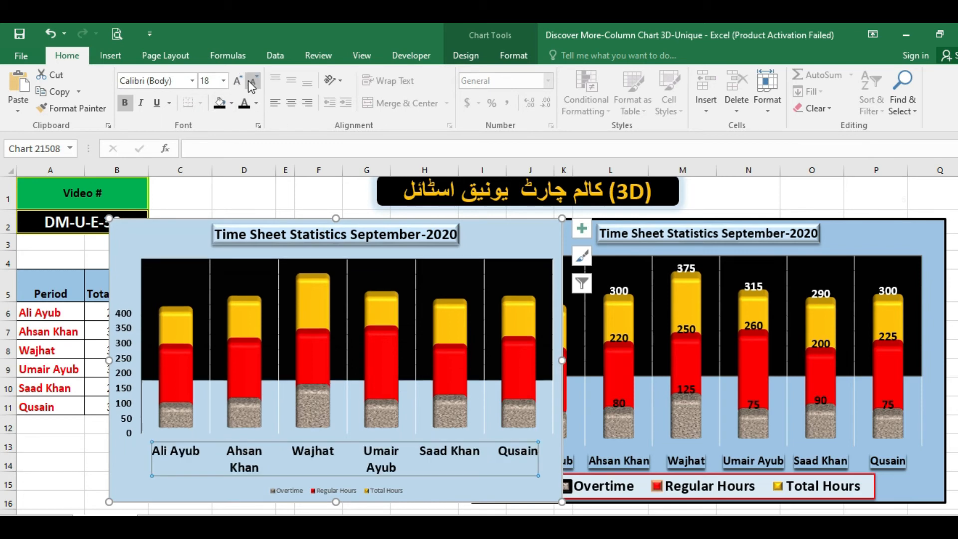
left_click(253, 83)
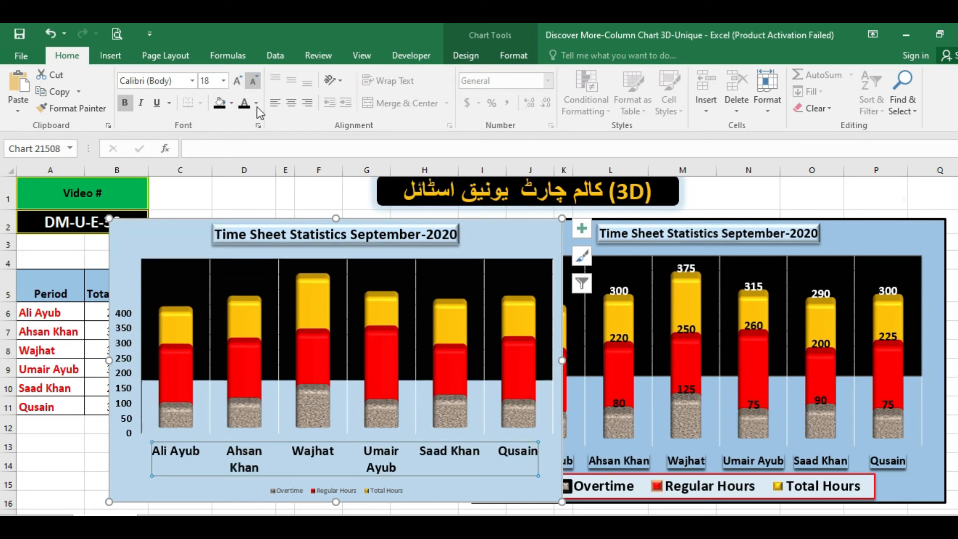
Add a shadow with a distance of 2 pt to the horizontal axis labels.
right_click(382, 471)
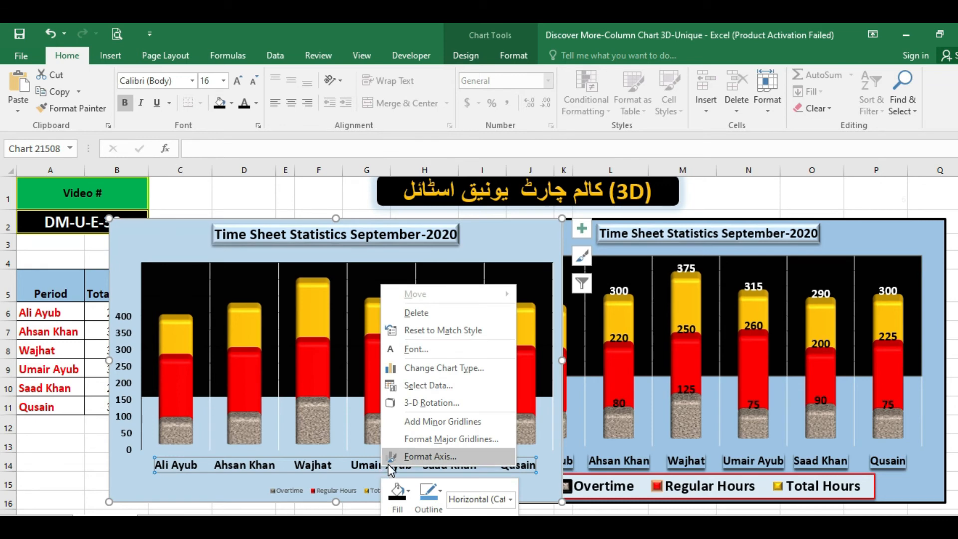
left_click(432, 456)
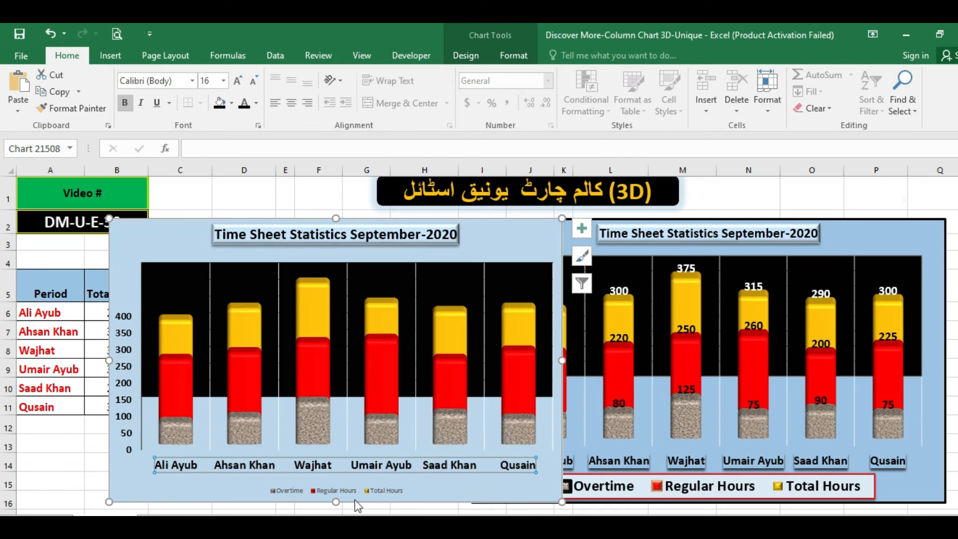
left_click(651, 126)
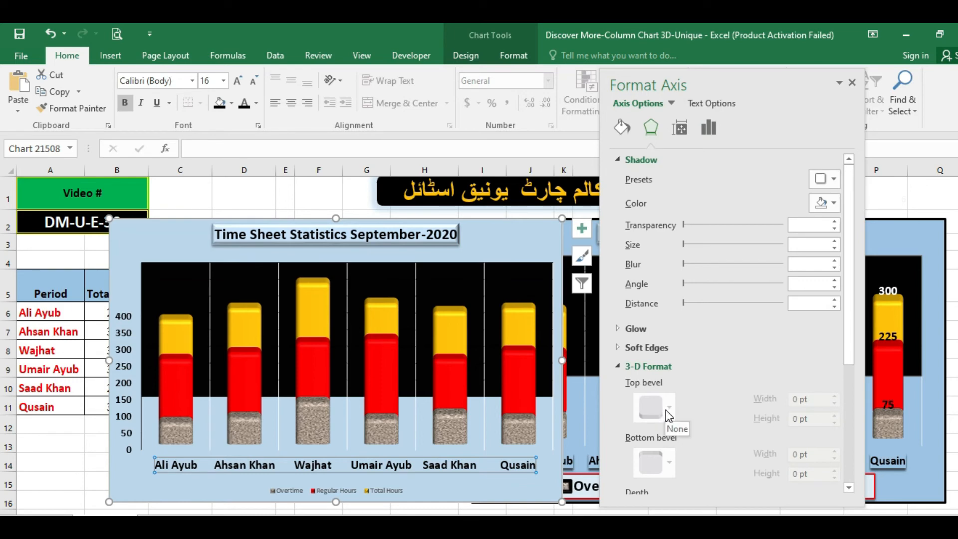
left_click(835, 300)
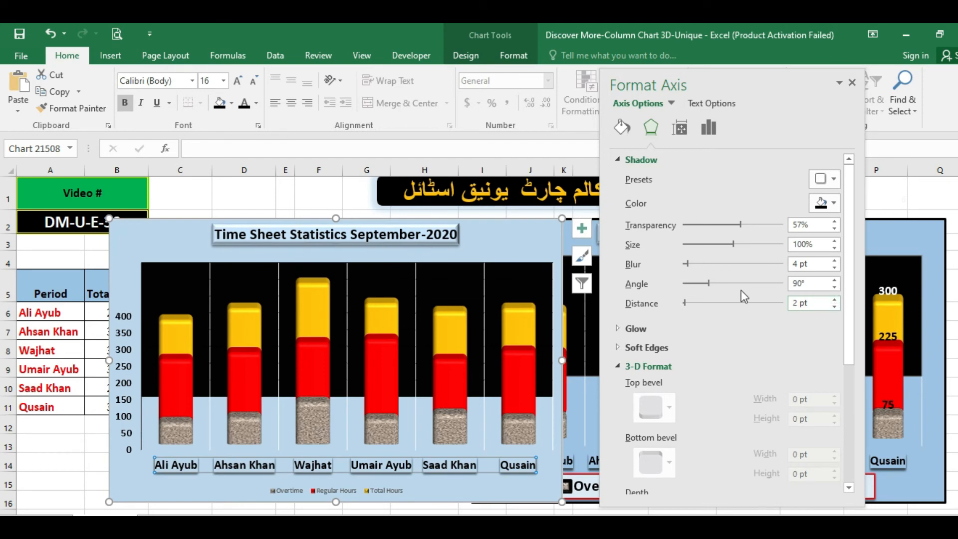
Fill the horizontal axis labels with the second-lightest tint of the blue theme color.
left_click(232, 104)
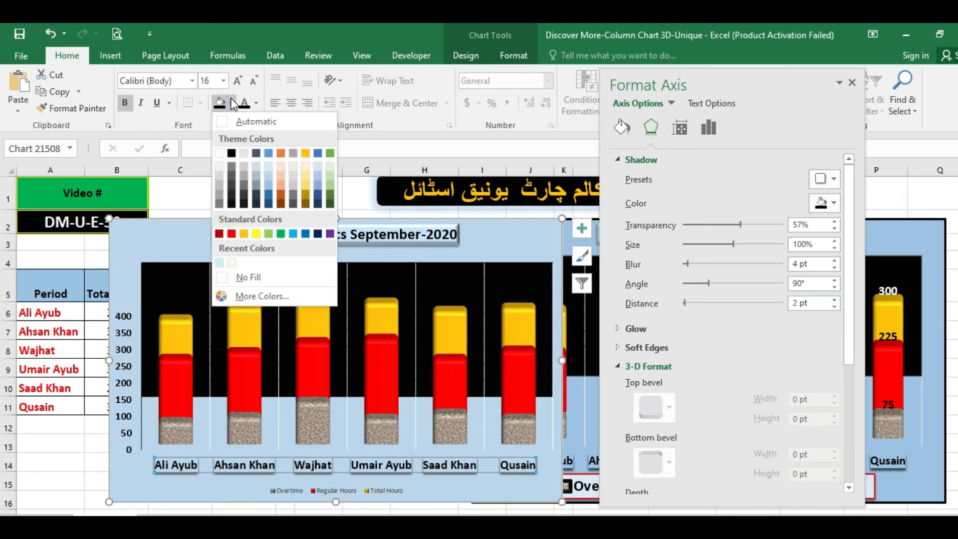
left_click(271, 177)
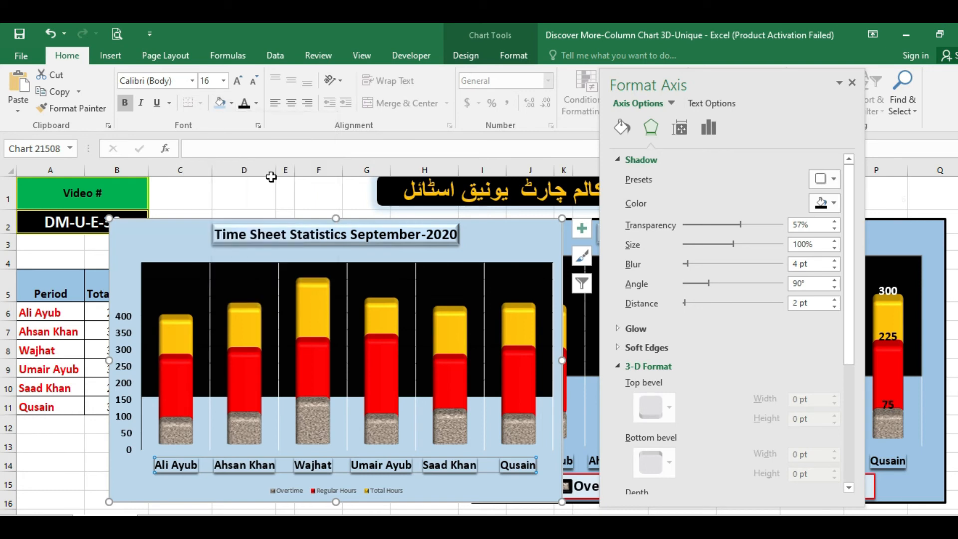
left_click(232, 105)
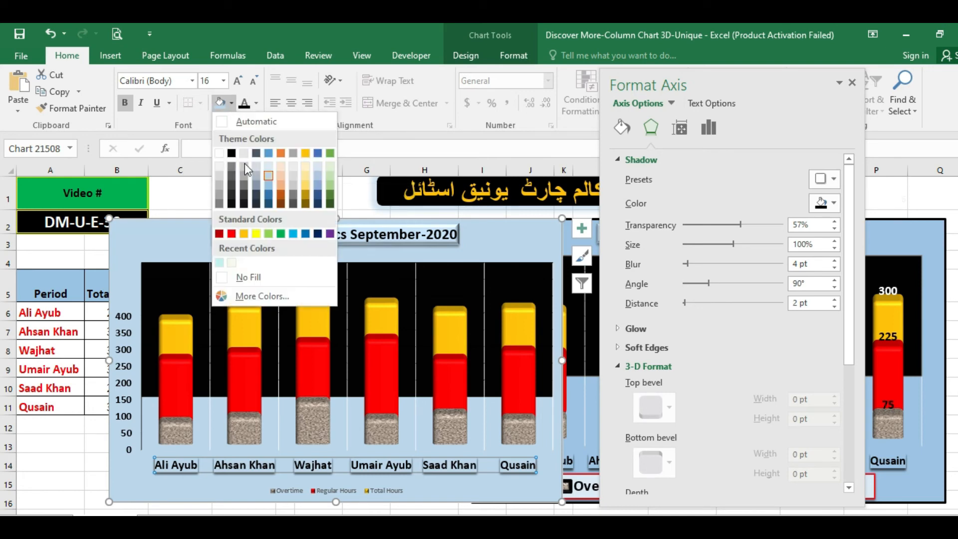
left_click(265, 180)
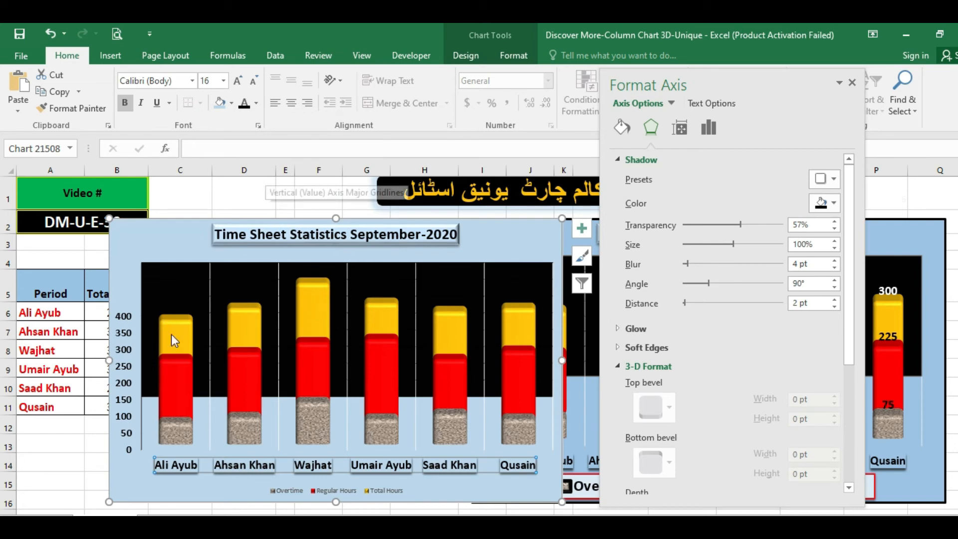
Add a shadow with a distance of 3 pt to the new chart's vertical value axis labels.
left_click(127, 317)
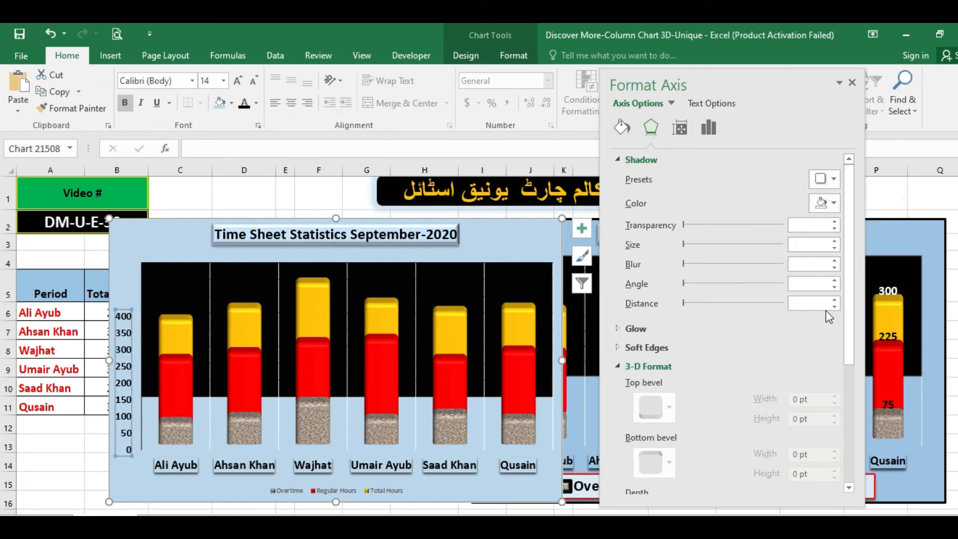
left_click(835, 299)
left_click(835, 300)
left_click(835, 300)
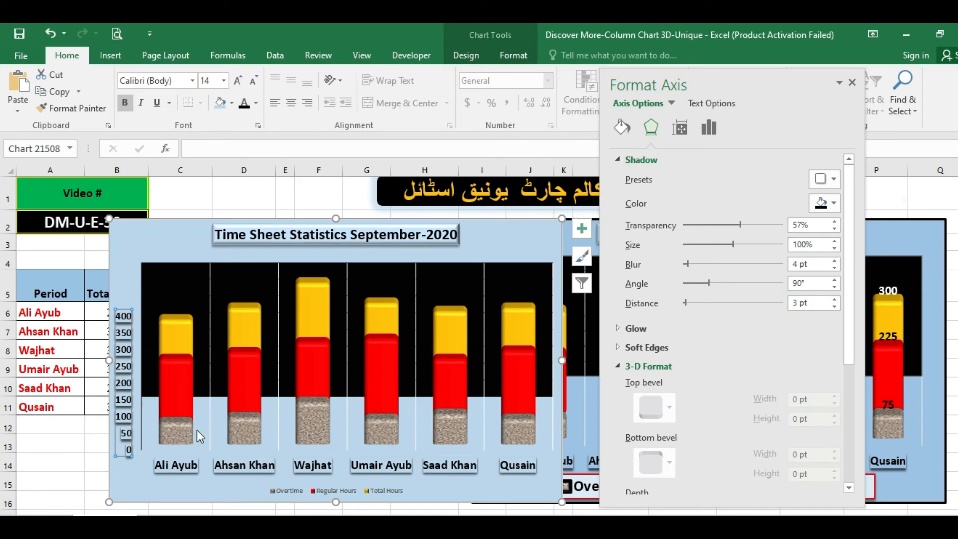
Add a shadow with a distance of 3 pt to the new chart's legend.
left_click(343, 492)
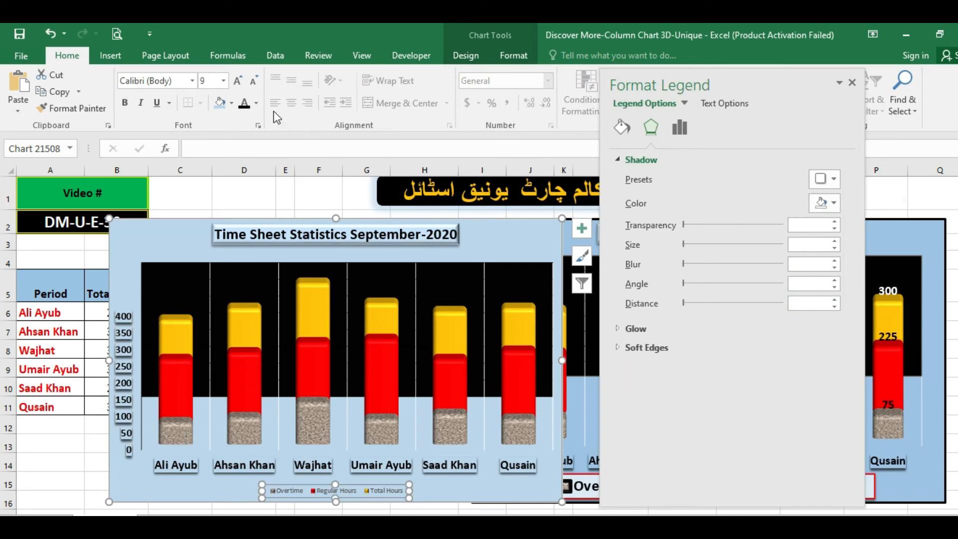
left_click(834, 300)
left_click(834, 301)
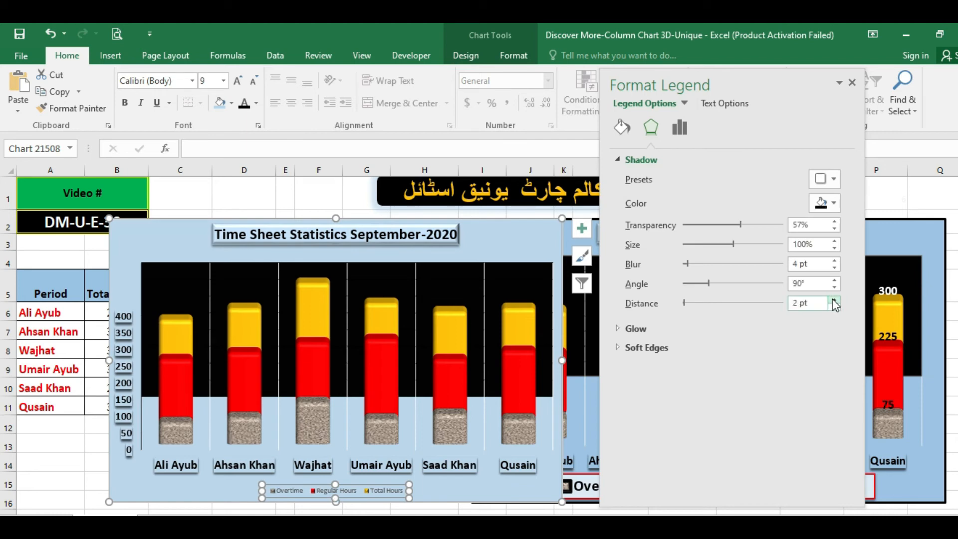
left_click(834, 301)
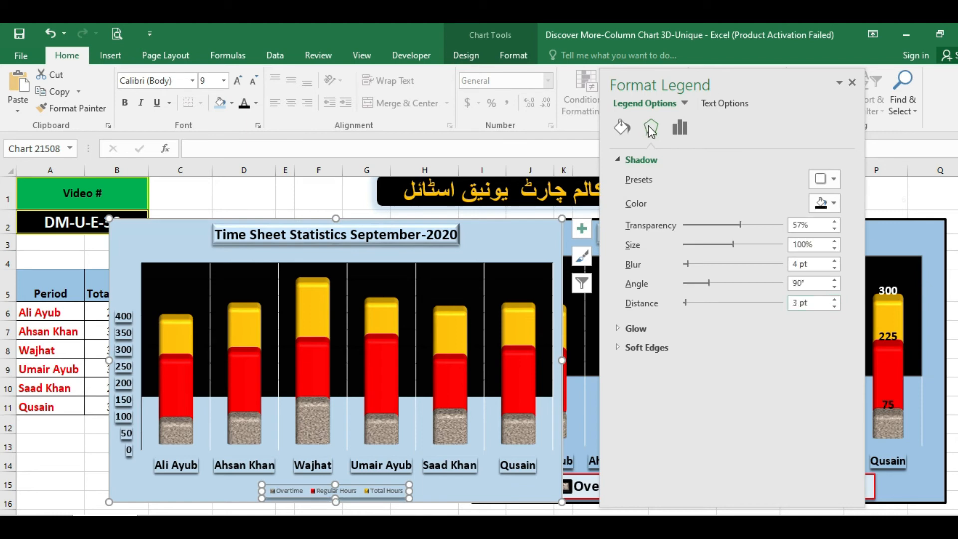
Make the legend text bold at 24 pt and close the legend formatting options.
left_click(125, 103)
left_click(236, 83)
left_click(237, 83)
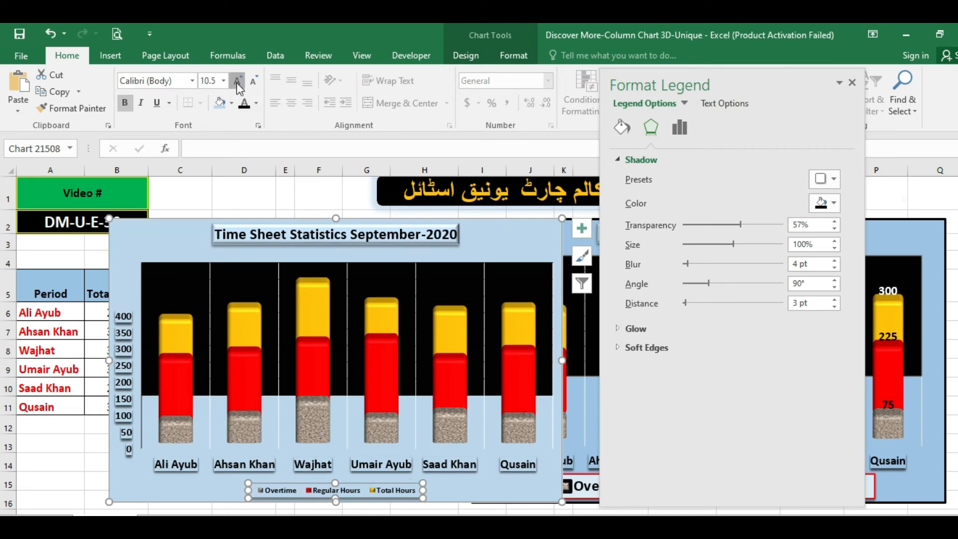
left_click(236, 83)
left_click(237, 83)
left_click(237, 83)
left_click(236, 83)
left_click(237, 83)
left_click(237, 82)
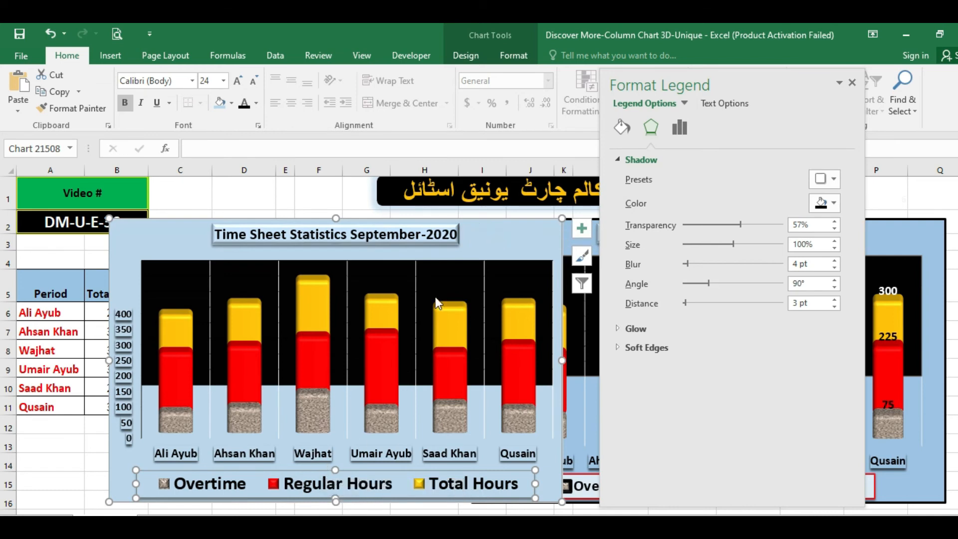
left_click(852, 82)
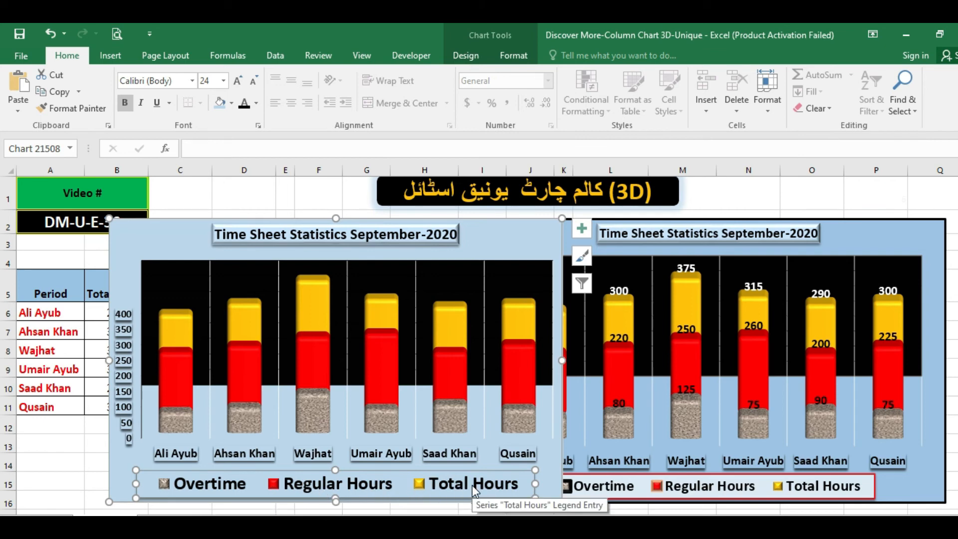
Add data labels to the yellow Total Hours series in the new chart.
right_click(319, 283)
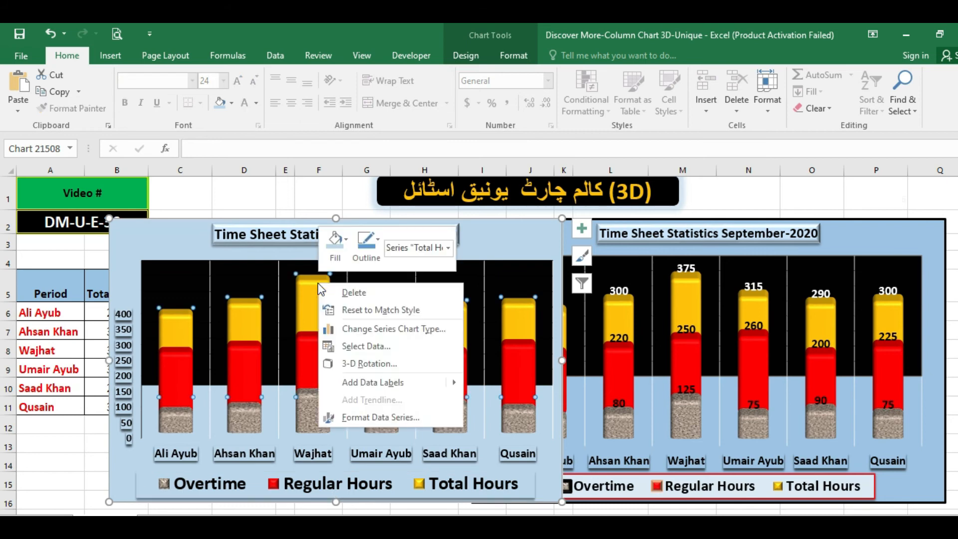
mouse_move(449, 387)
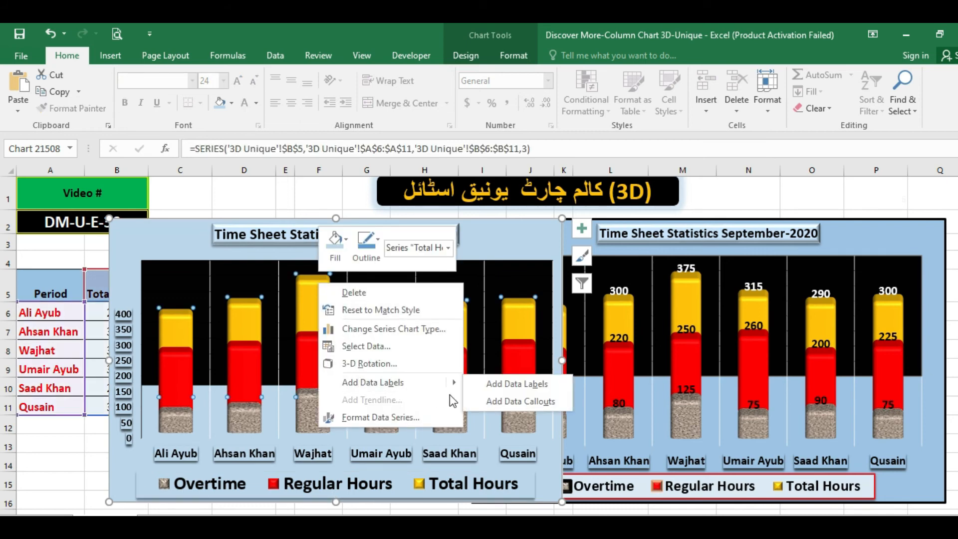
left_click(490, 383)
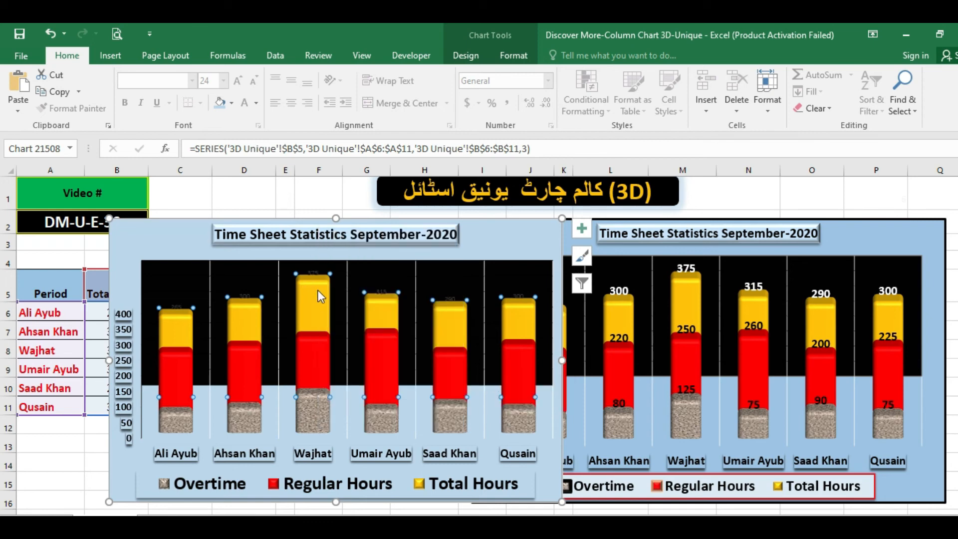
Make the Total Hours data labels white and bold at 16 pt.
left_click(314, 273)
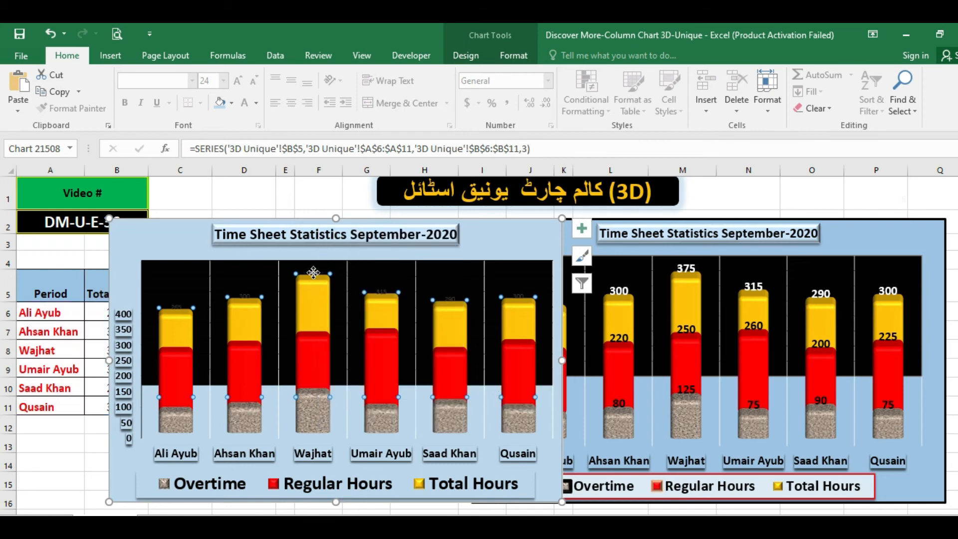
left_click(256, 103)
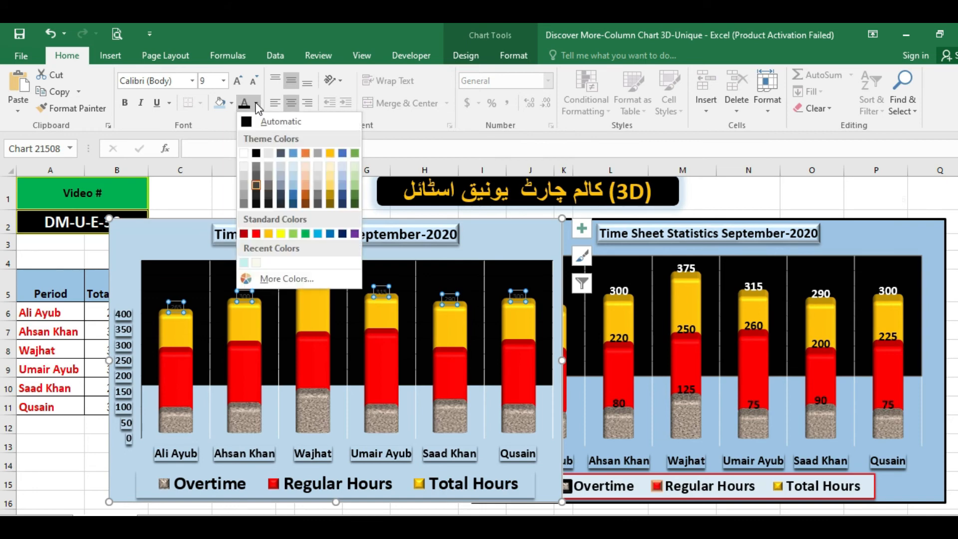
left_click(245, 153)
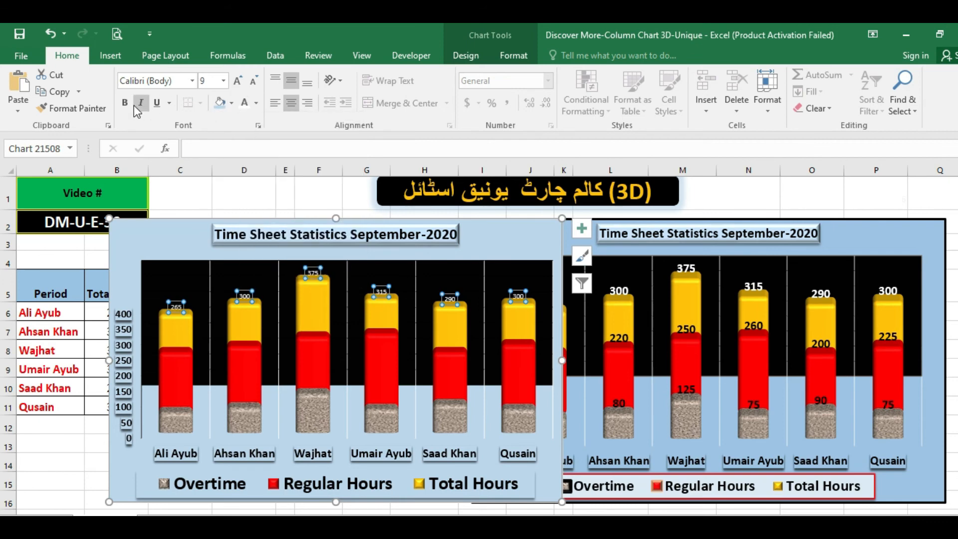
left_click(237, 85)
left_click(237, 85)
left_click(238, 85)
left_click(237, 85)
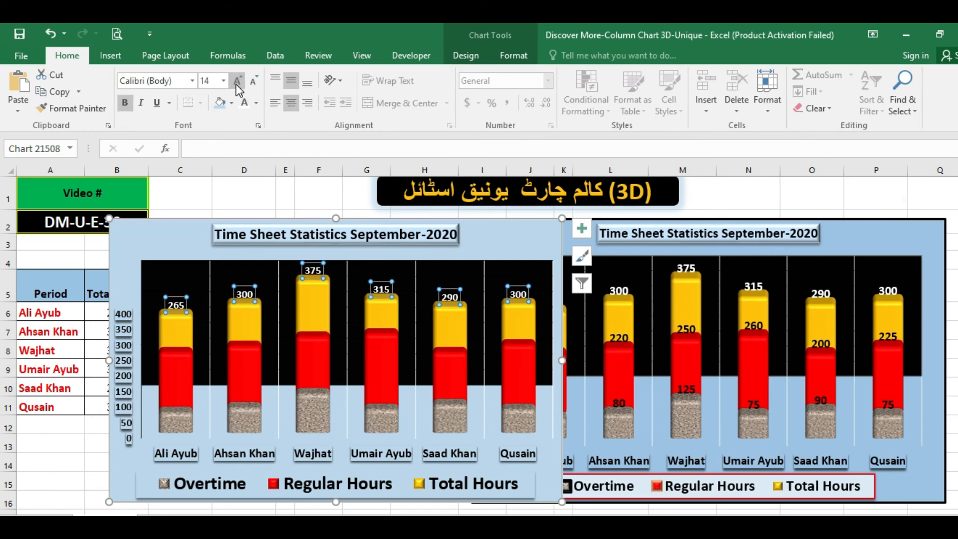
left_click(238, 86)
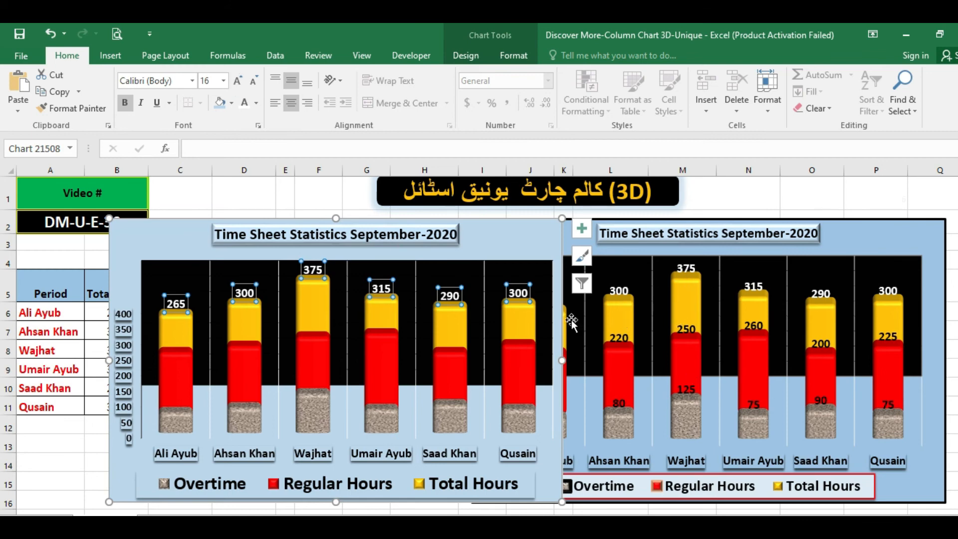
Add data labels to the red Regular Hours series in the new chart.
left_click(517, 357)
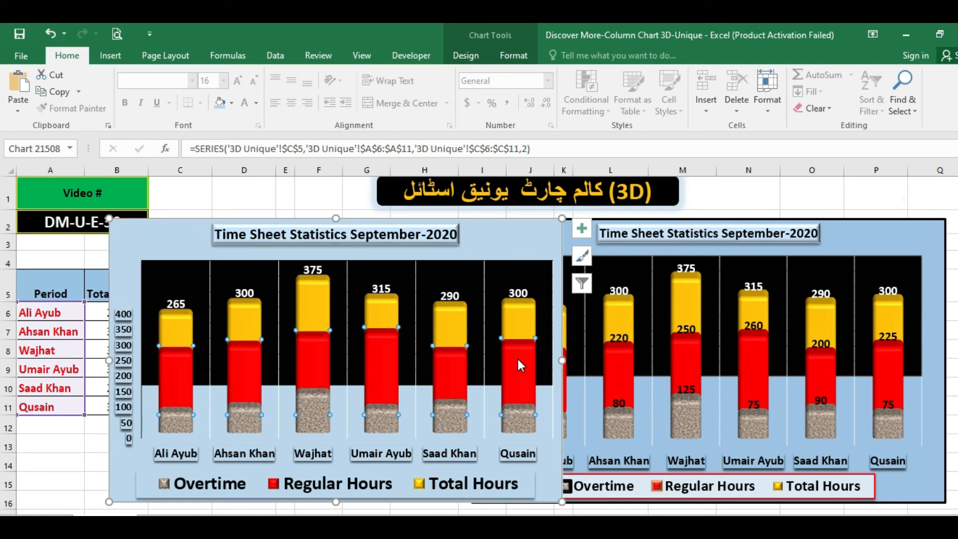
right_click(517, 357)
mouse_move(604, 462)
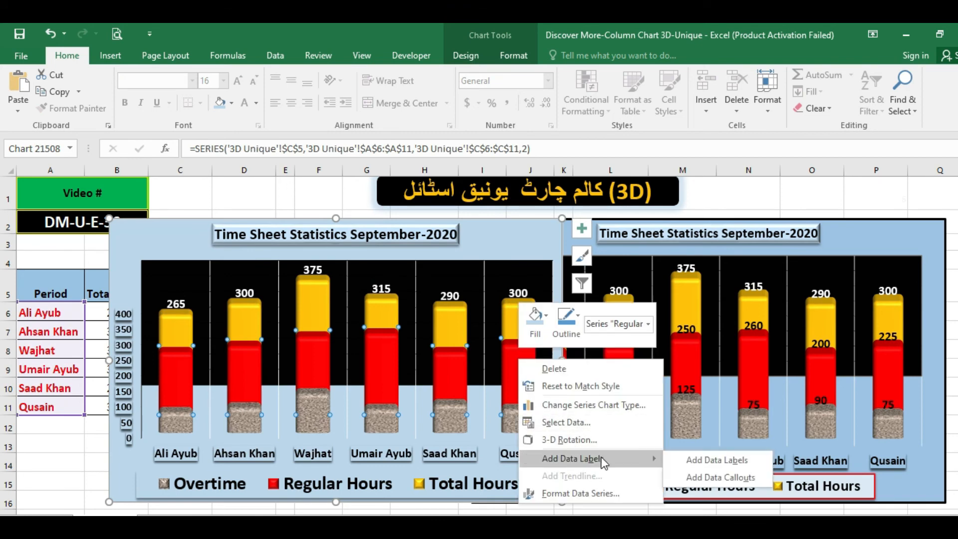
left_click(699, 460)
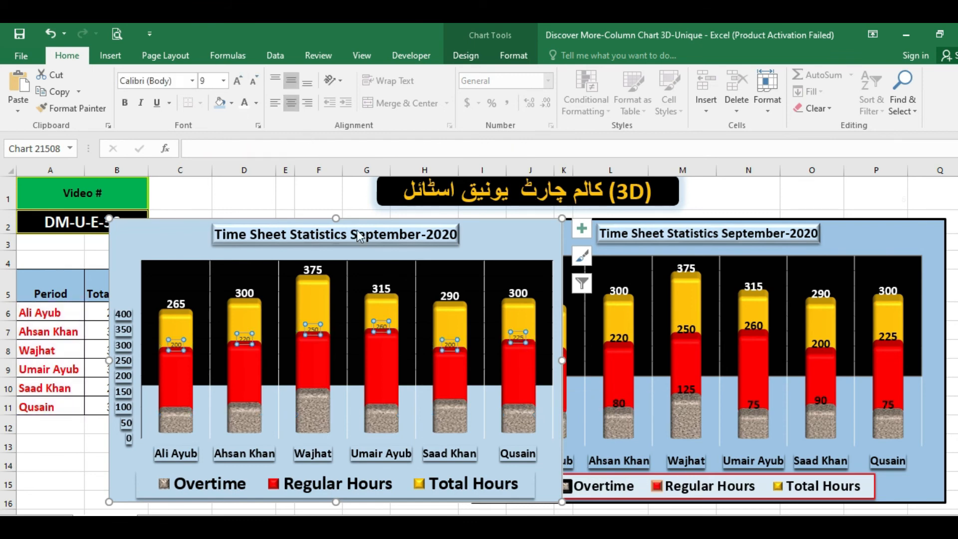
Make the Regular Hours data labels black and bold at 16 pt.
left_click(256, 103)
left_click(255, 154)
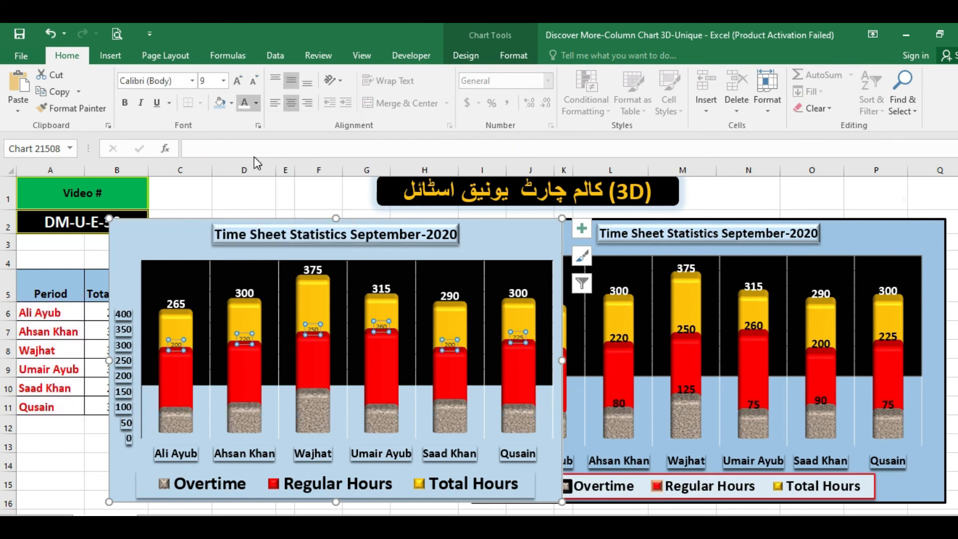
left_click(125, 103)
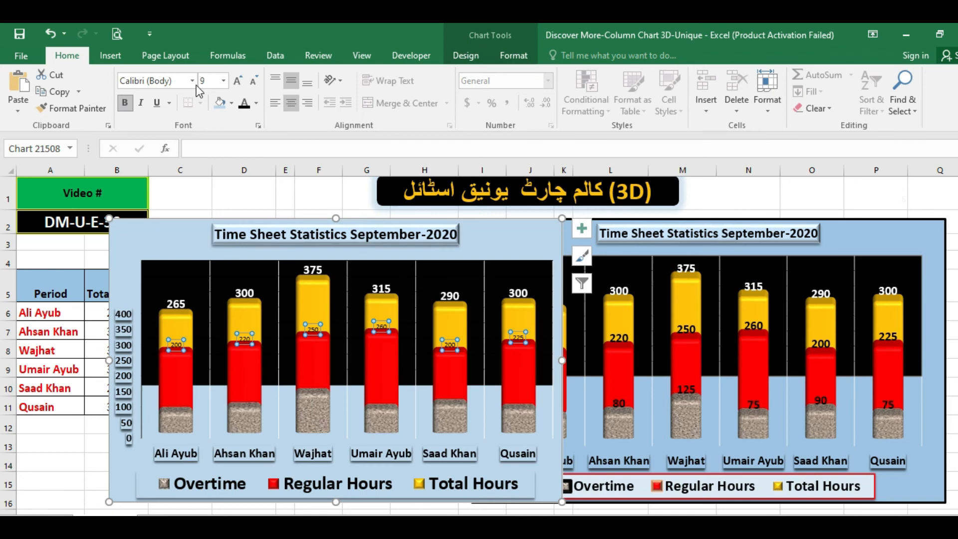
left_click(235, 82)
left_click(235, 82)
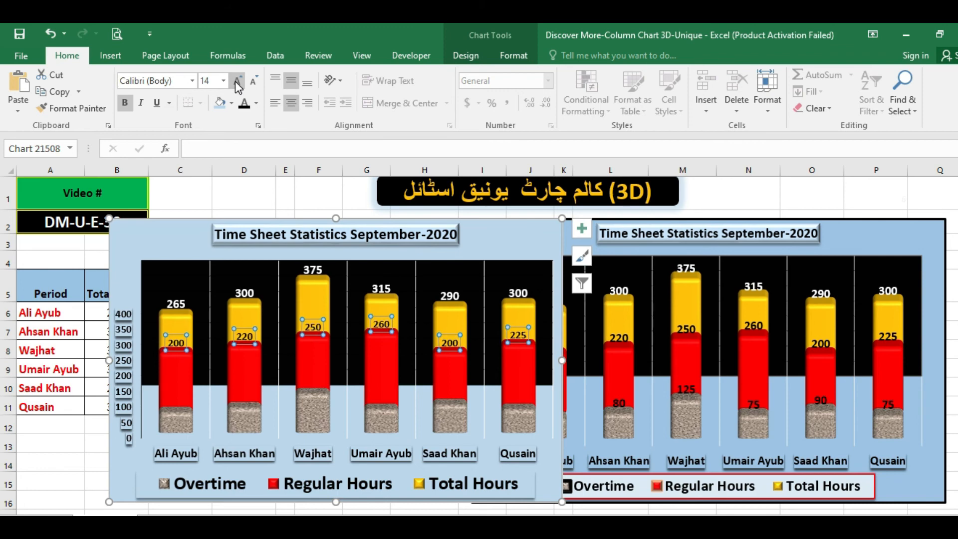
left_click(235, 82)
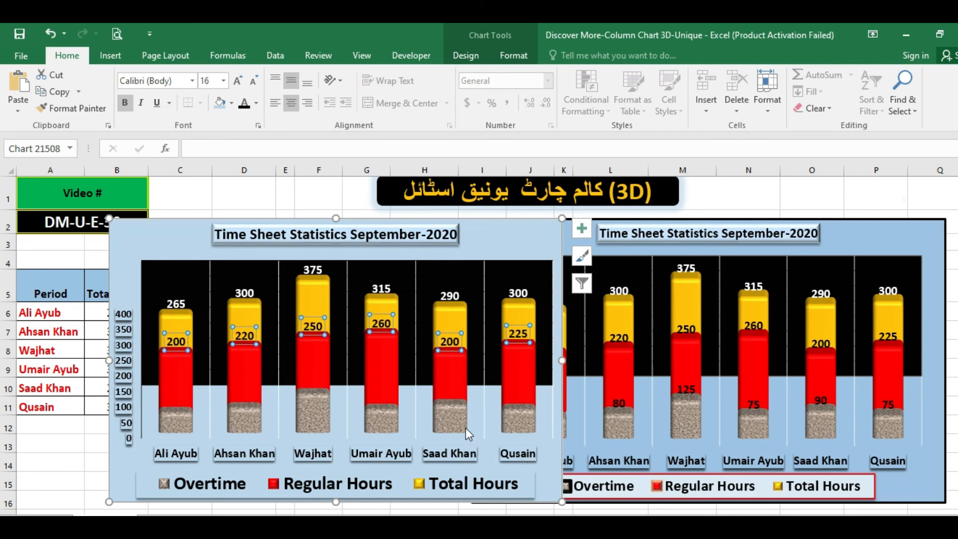
Add data labels to the granite-textured Overtime series in the new chart.
left_click(451, 419)
right_click(451, 419)
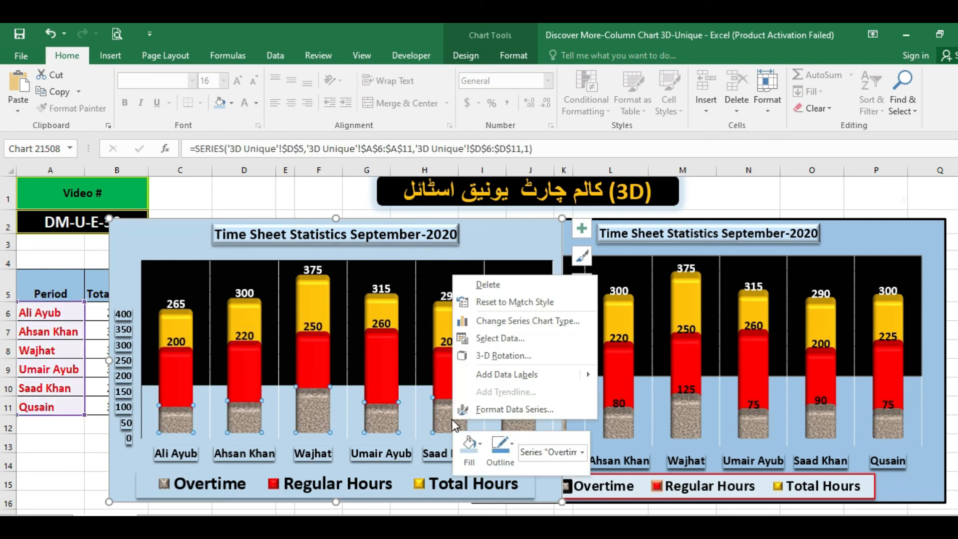
mouse_move(538, 366)
left_click(628, 371)
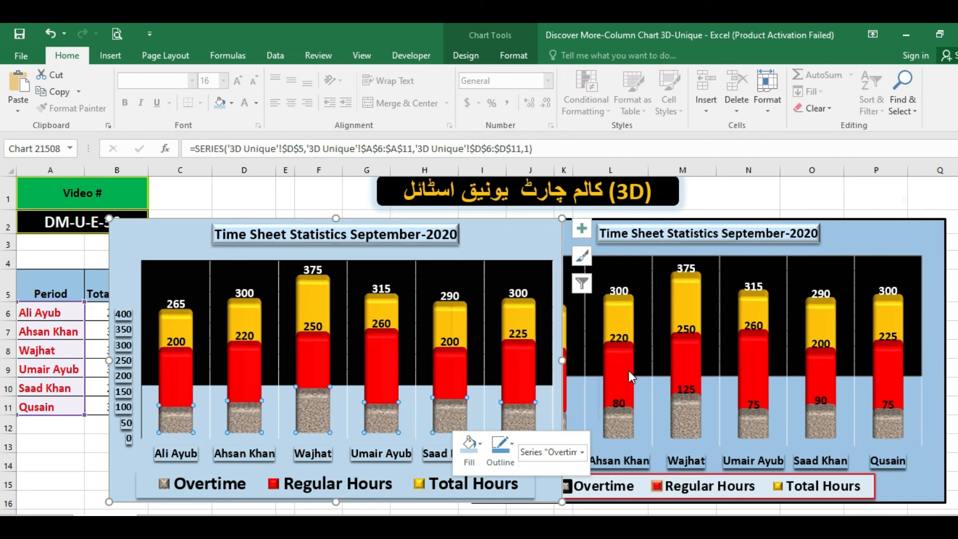
Make the Overtime data labels bold at 16 pt.
left_click(451, 402)
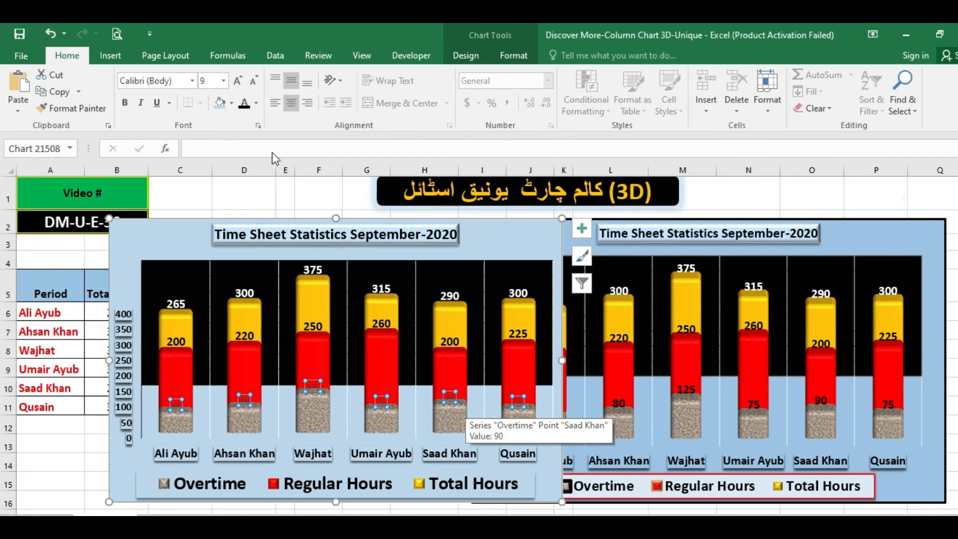
left_click(125, 103)
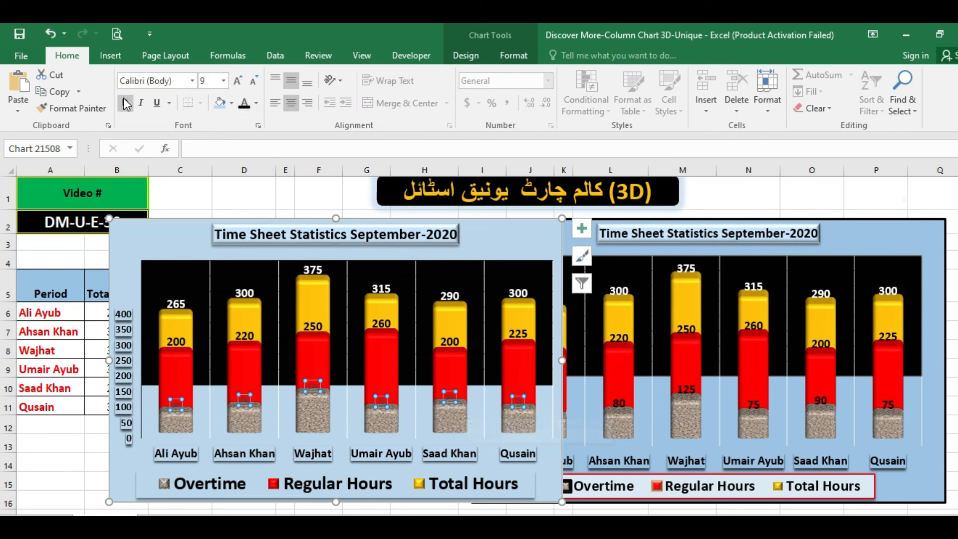
left_click(237, 88)
left_click(237, 88)
left_click(238, 88)
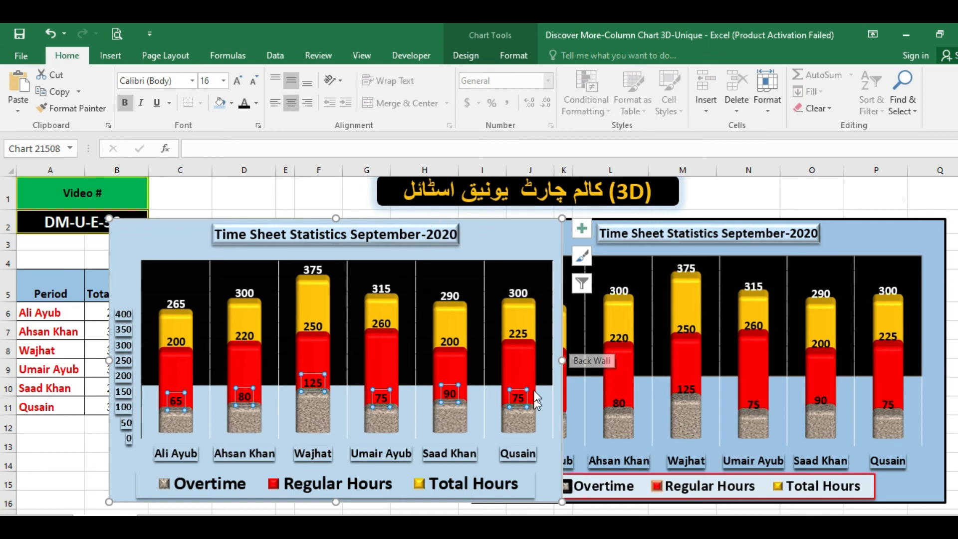
Reduce the legend text to 20 pt and set the legend's border color to standard red.
left_click(373, 487)
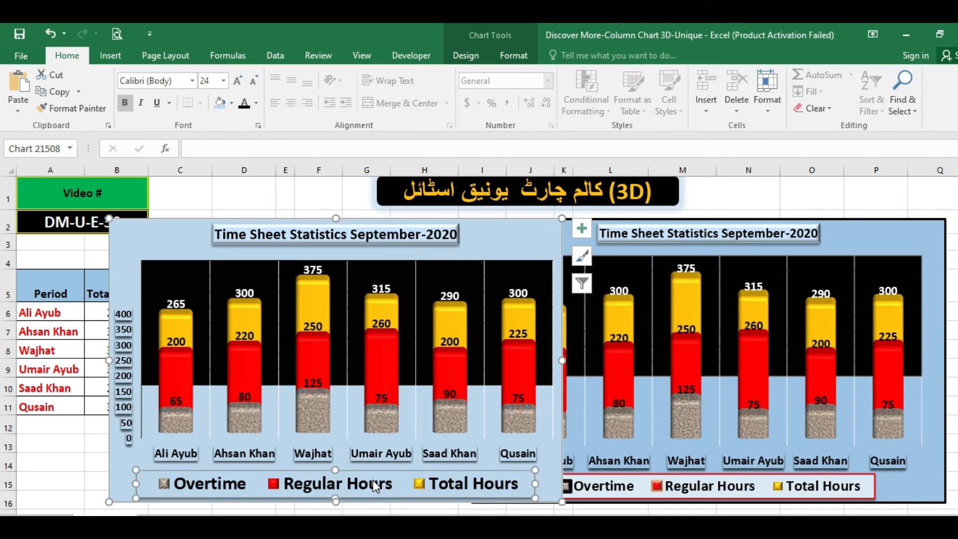
left_click(255, 83)
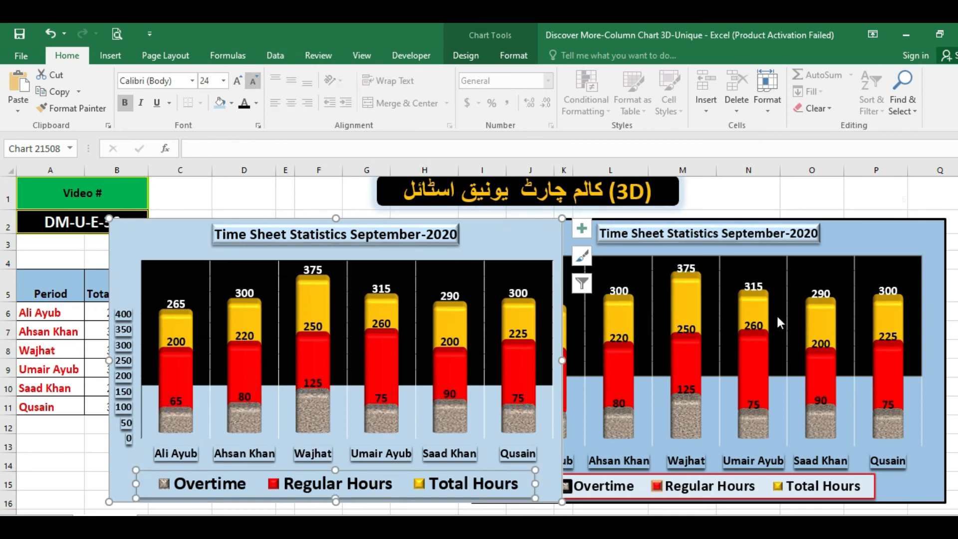
right_click(376, 477)
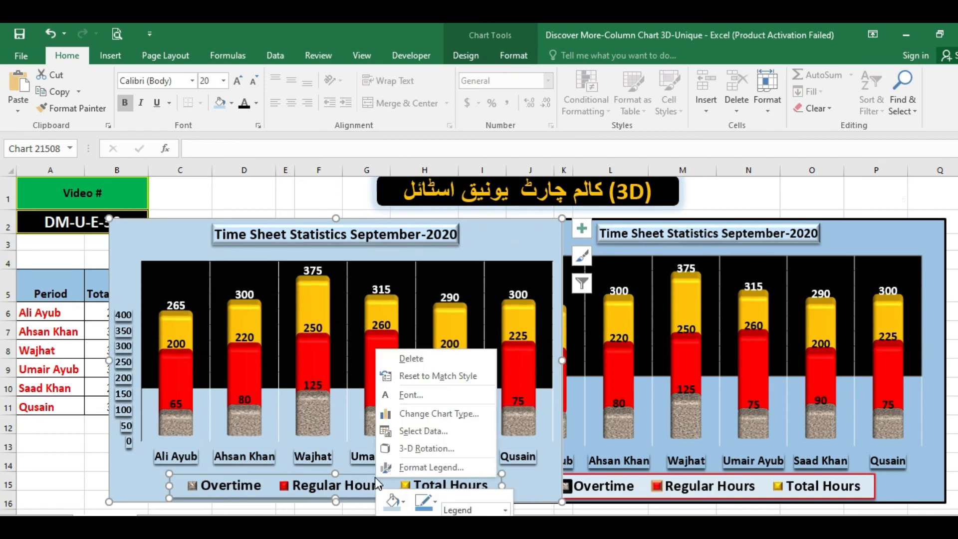
left_click(413, 468)
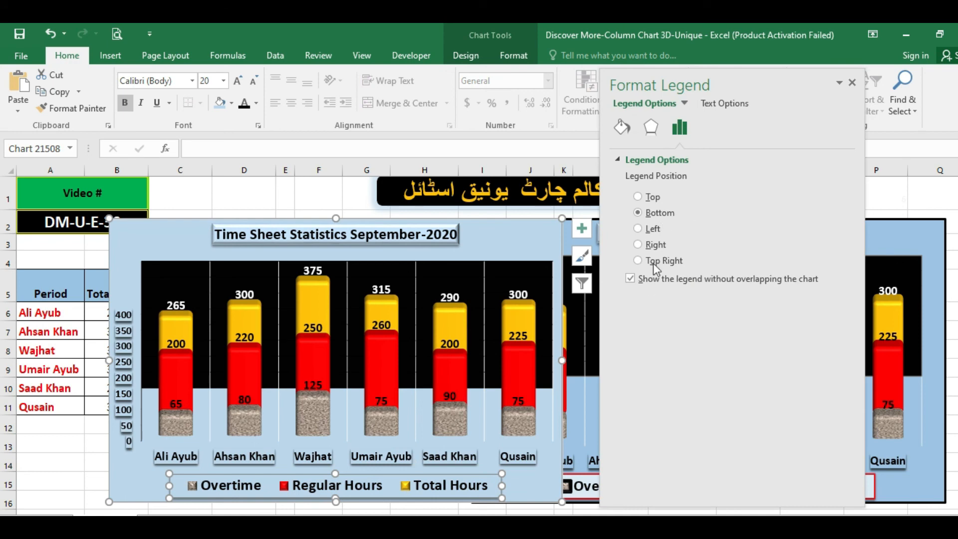
left_click(623, 128)
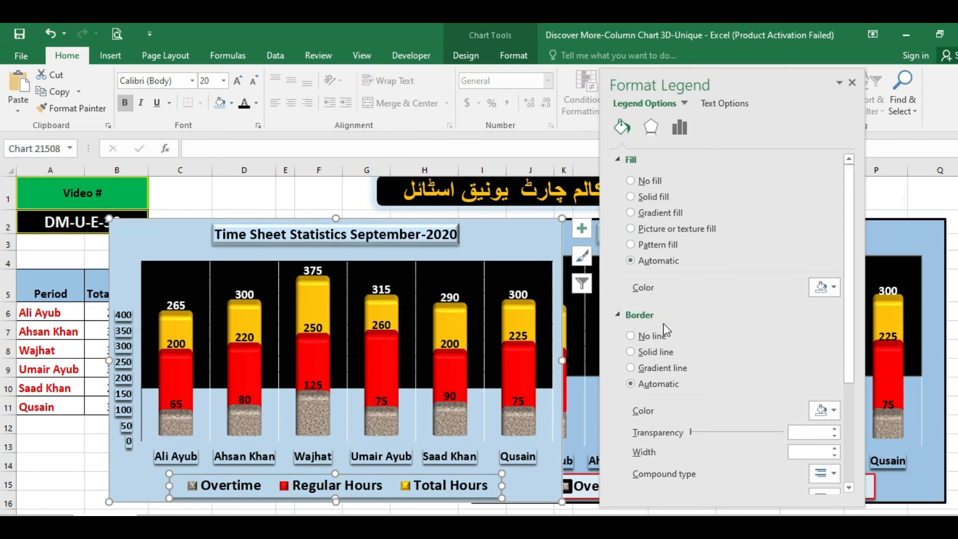
left_click(835, 412)
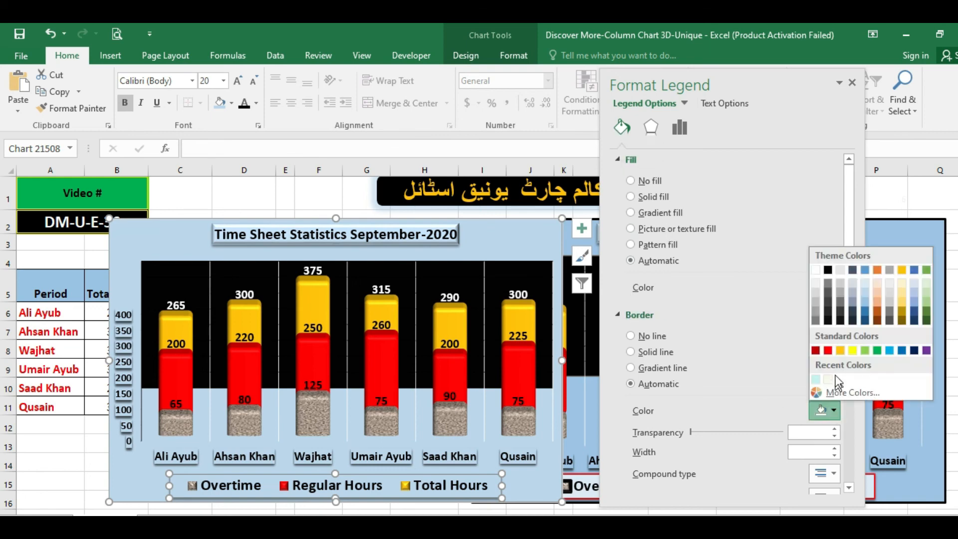
left_click(830, 353)
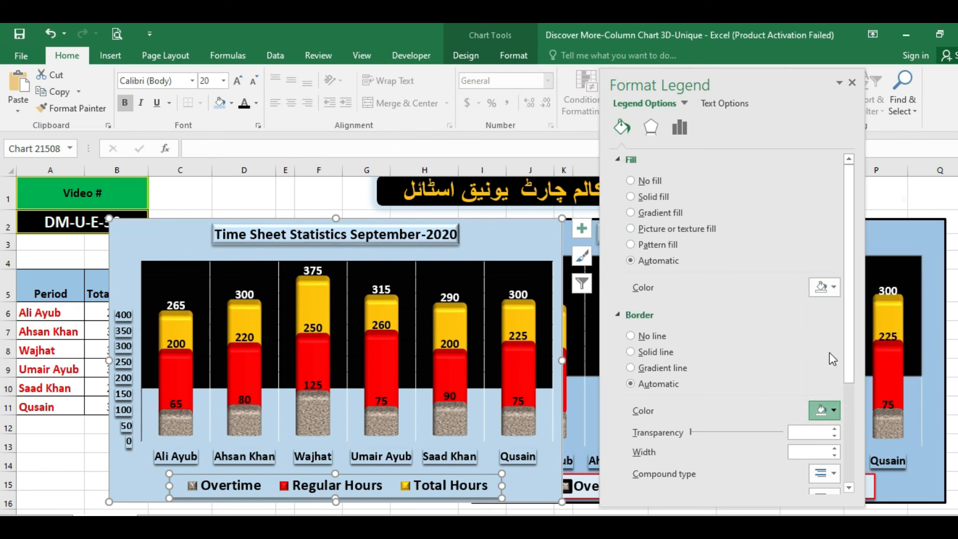
Give the chart legend a solid standard red border 3 pt wide.
left_click(835, 430)
left_click(833, 410)
left_click(828, 350)
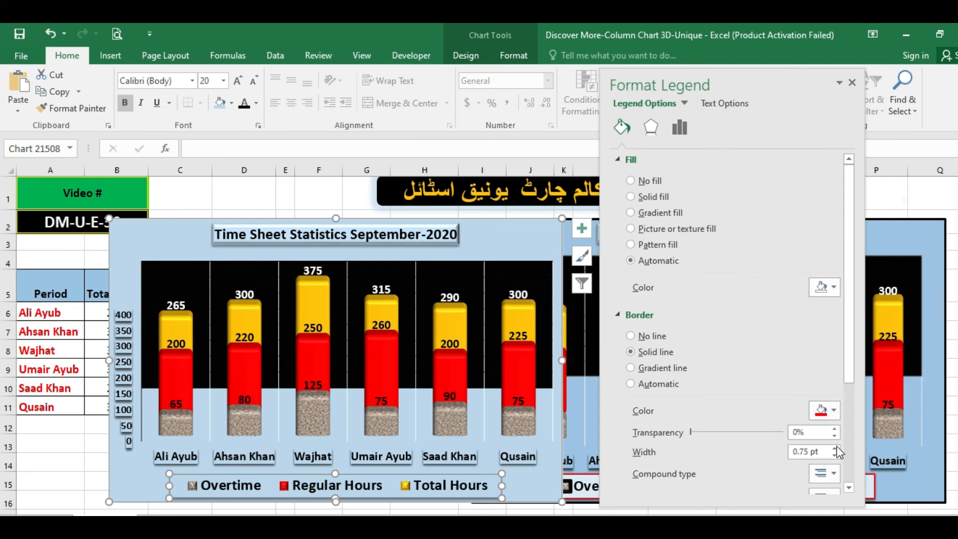
left_click(834, 448)
left_click(834, 449)
left_click(834, 448)
left_click(834, 448)
left_click(835, 449)
left_click(834, 449)
left_click(834, 449)
left_click(835, 449)
left_click(835, 449)
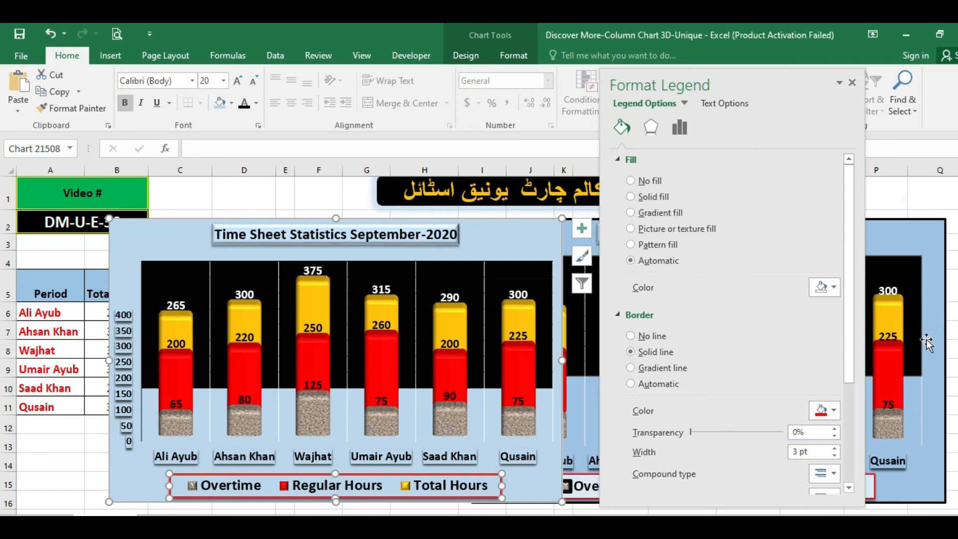
Give the new chart's chart area a solid black border 3 pt wide.
left_click(494, 234)
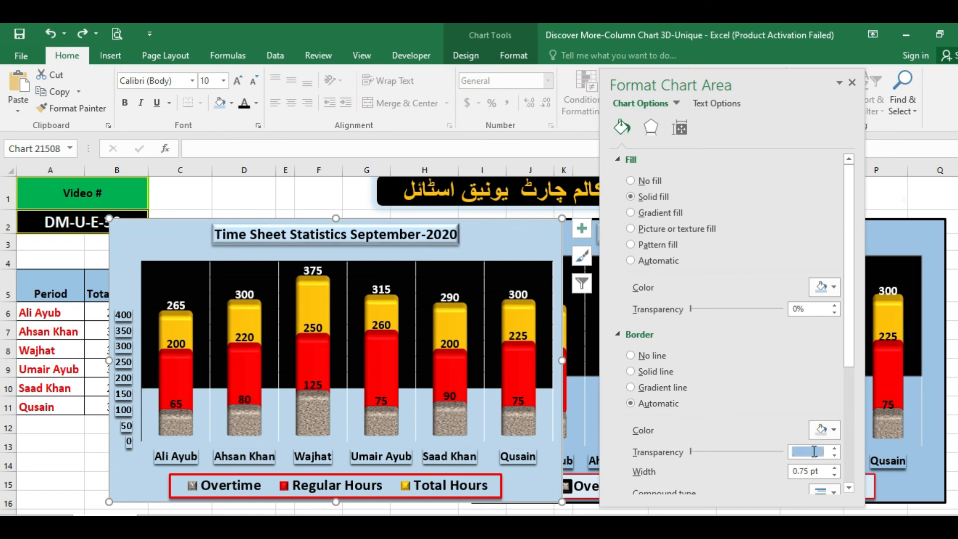
left_click(833, 430)
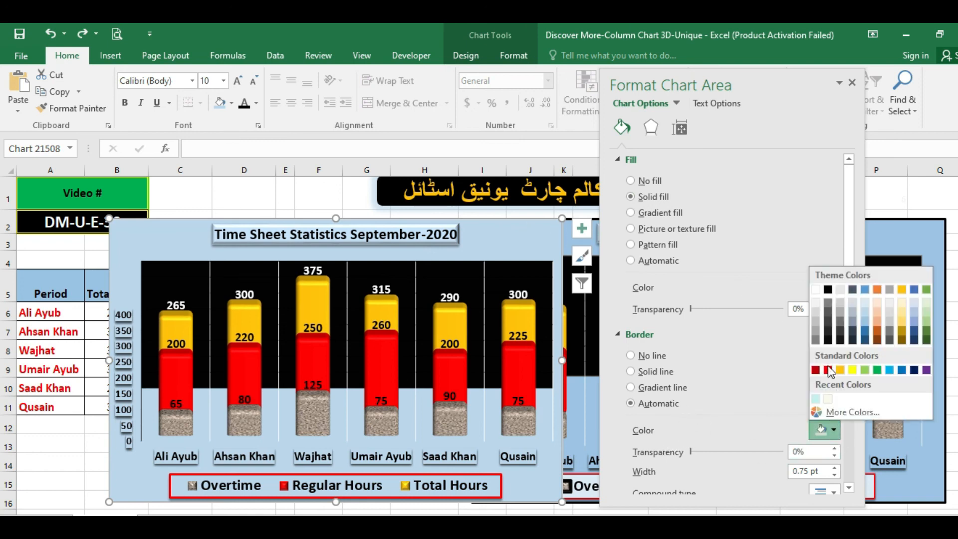
left_click(827, 289)
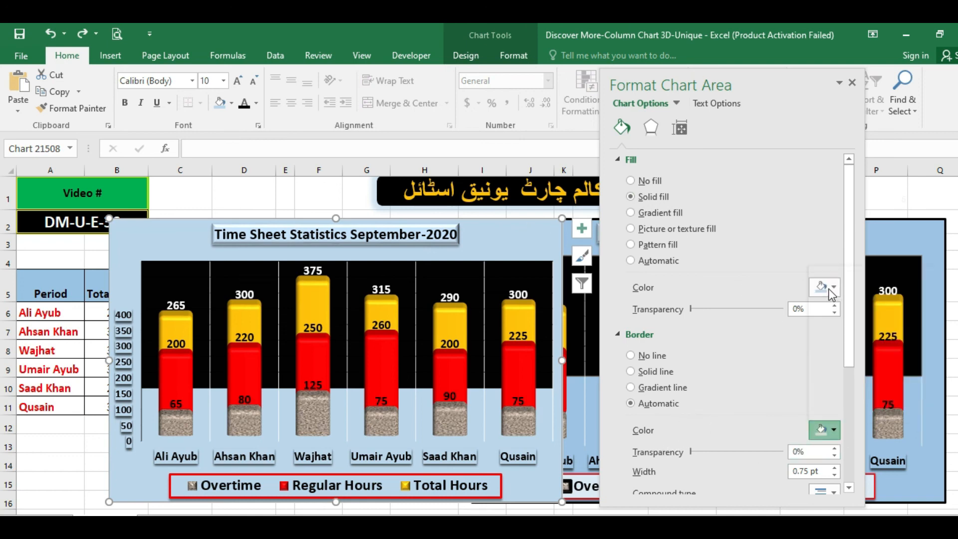
left_click(834, 468)
left_click(834, 469)
left_click(834, 469)
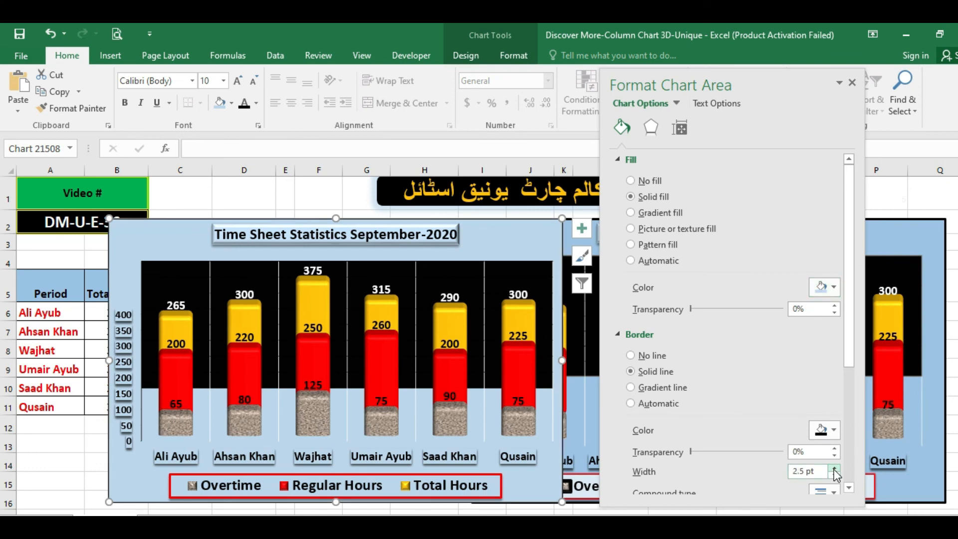
left_click(833, 469)
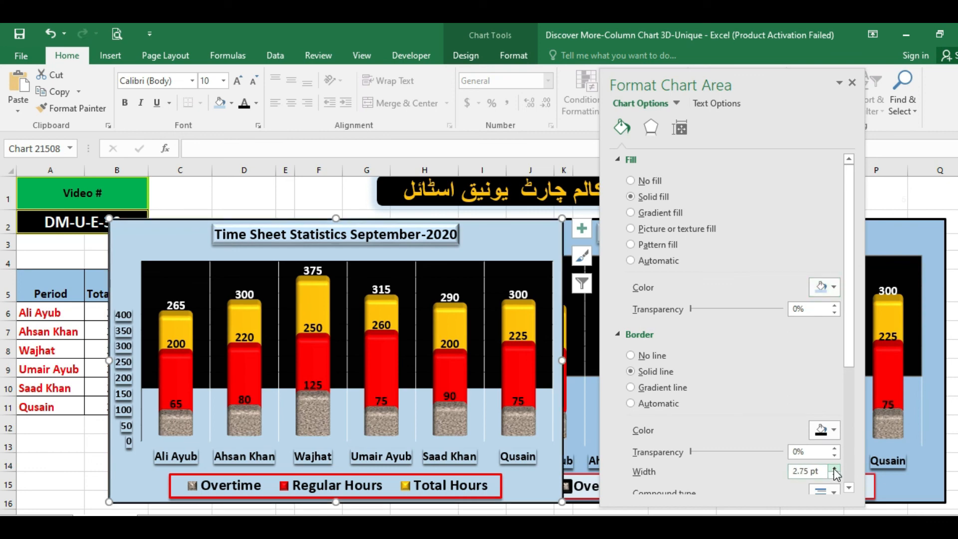
left_click(834, 469)
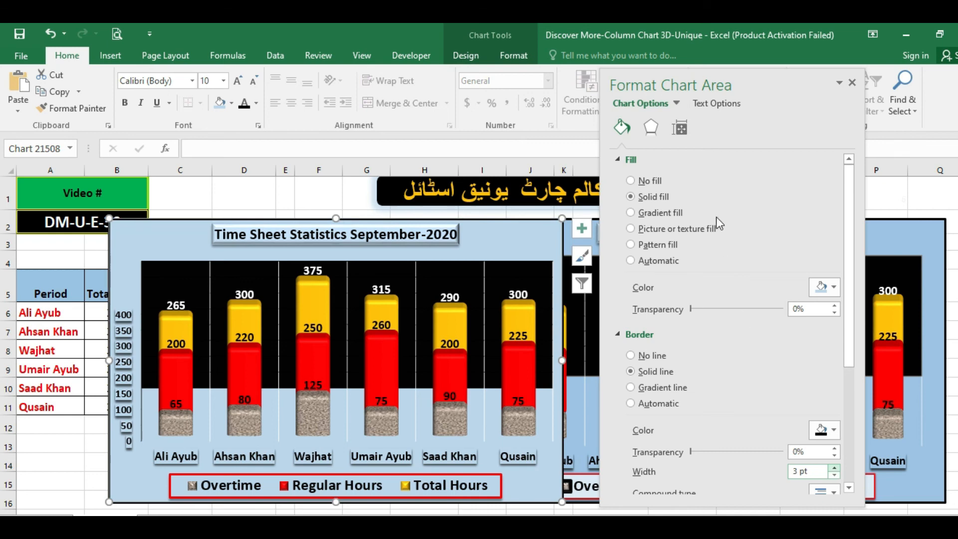
Set the chart area's shadow distance to 7 pt, close the formatting settings and deselect the chart.
left_click(652, 131)
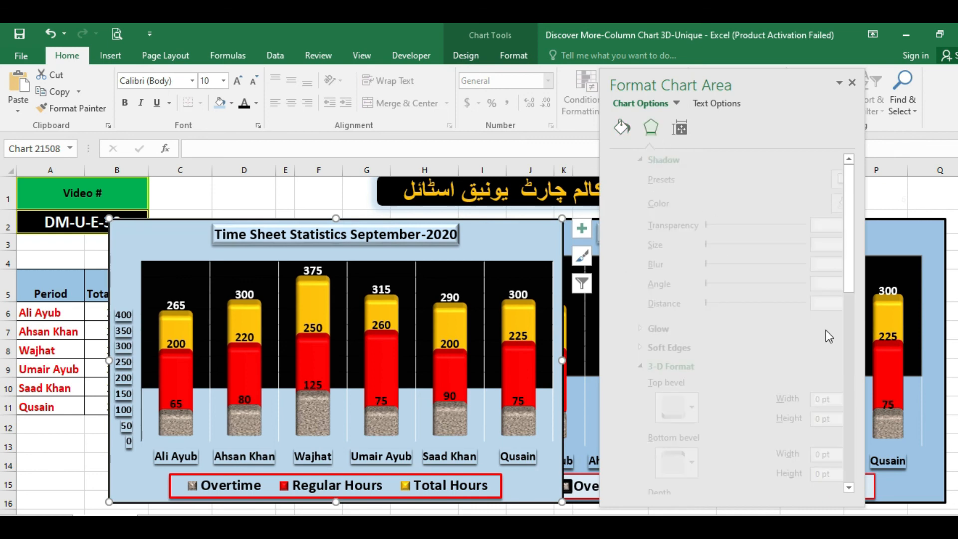
left_click(834, 300)
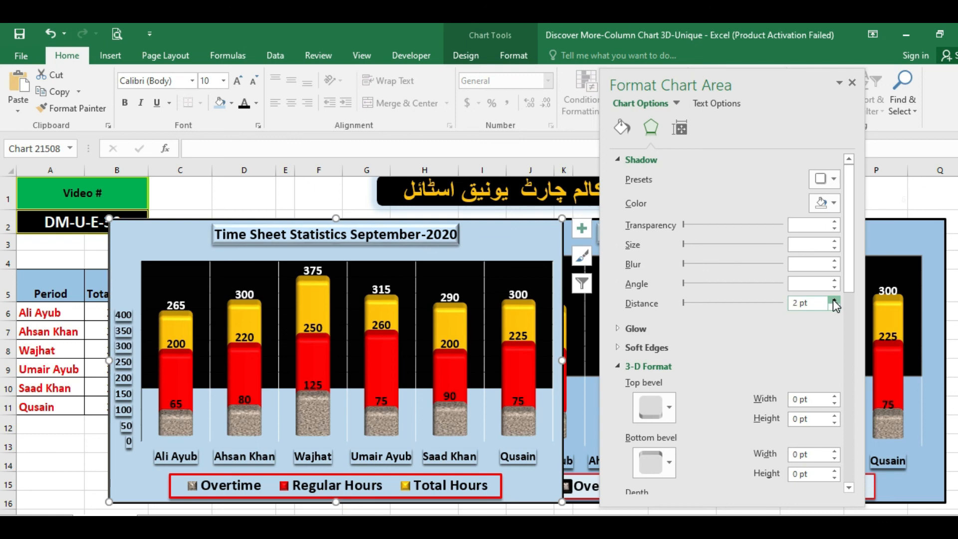
left_click(834, 300)
left_click(834, 299)
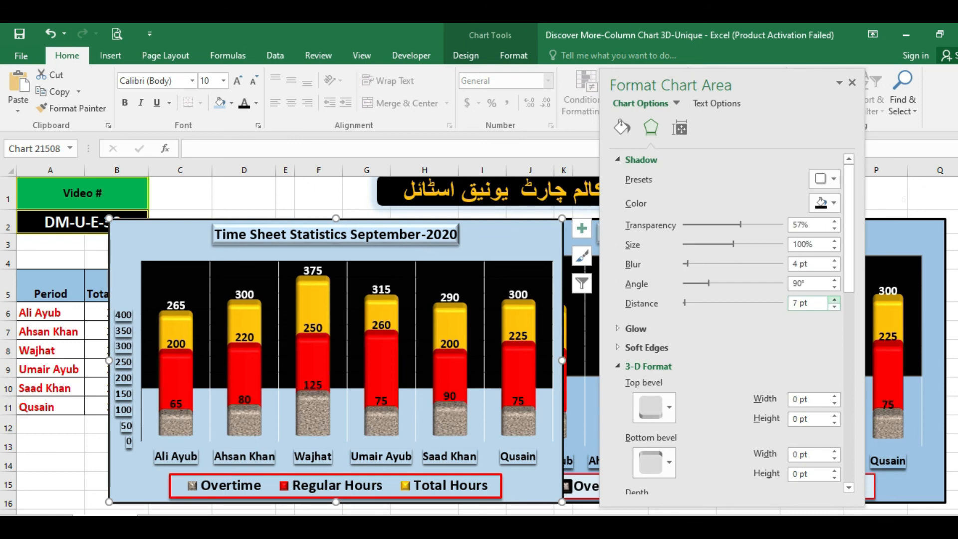
left_click(853, 83)
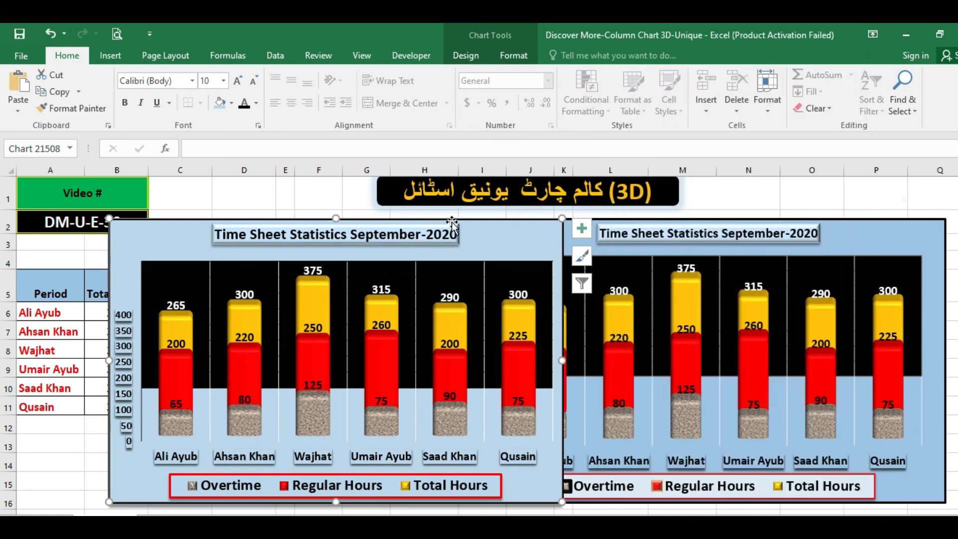
left_click(285, 182)
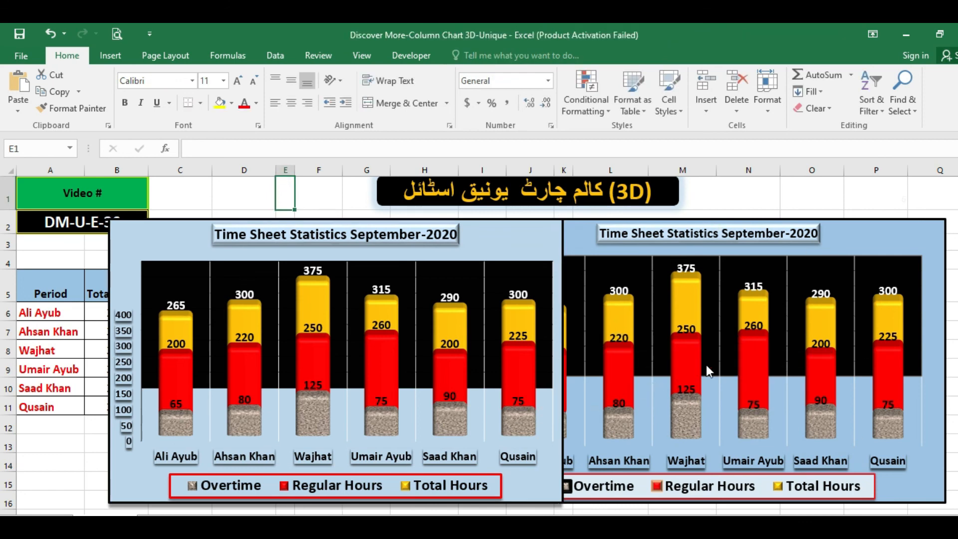
Move the new chart clear of the data table, below the 3D heading, and enlarge it to span about columns G to P.
left_click(509, 234)
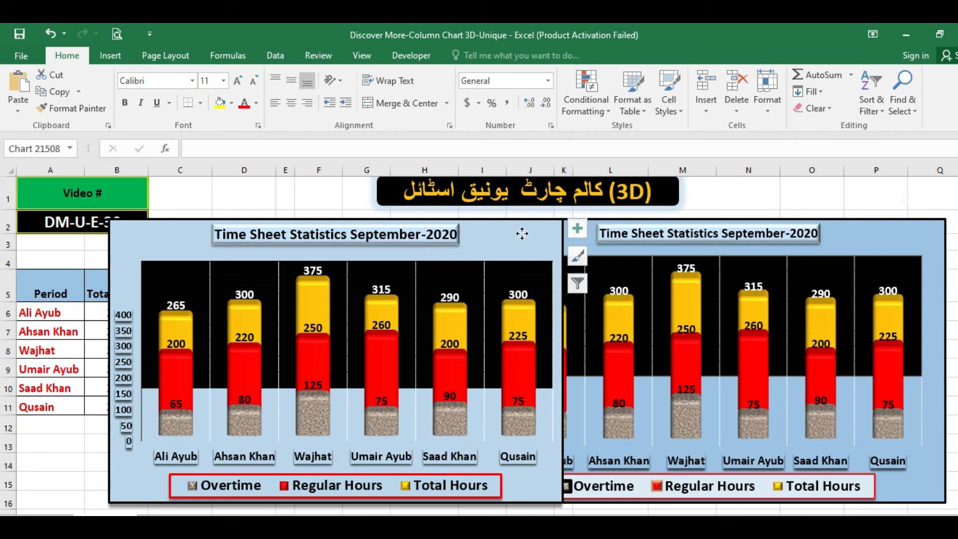
left_click_drag(614, 239, 735, 233)
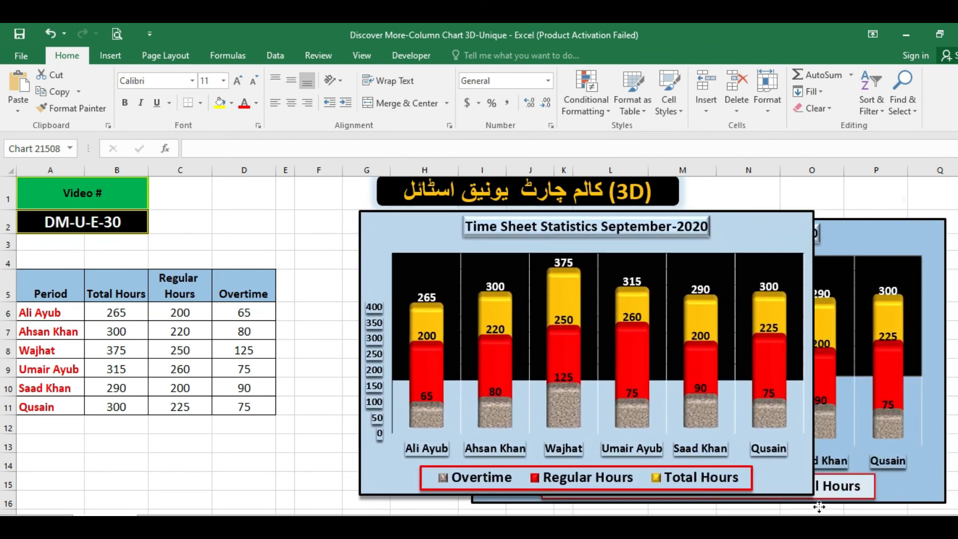
left_click_drag(813, 494, 896, 500)
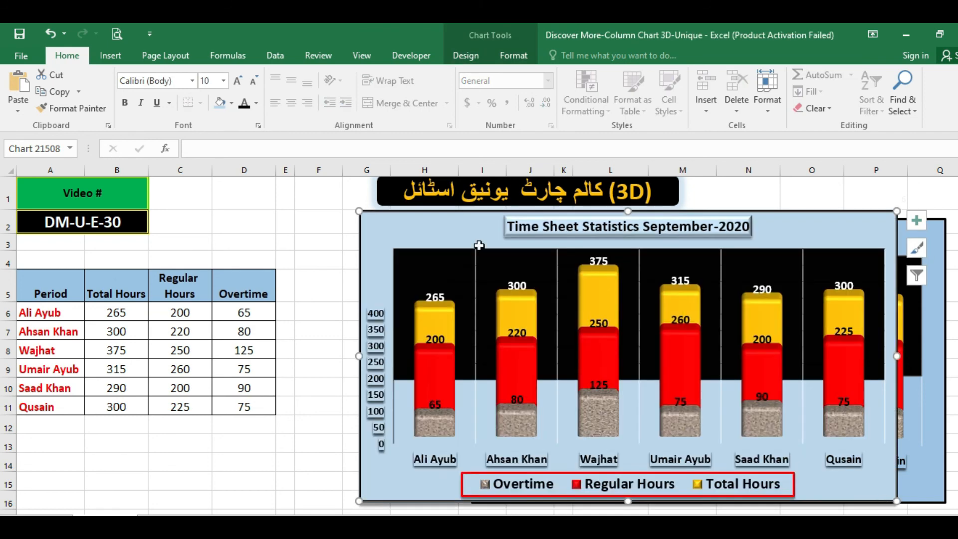
left_click_drag(410, 225, 405, 228)
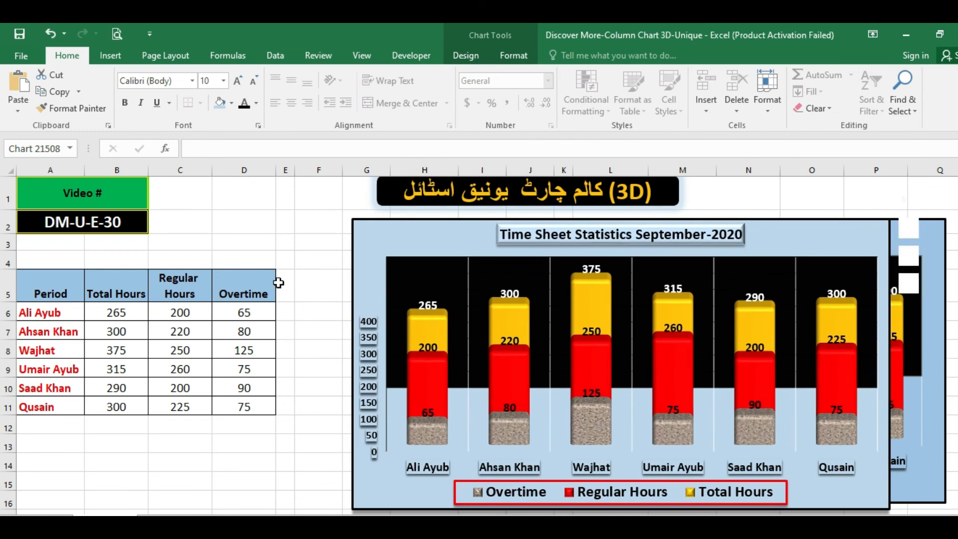
left_click(300, 223)
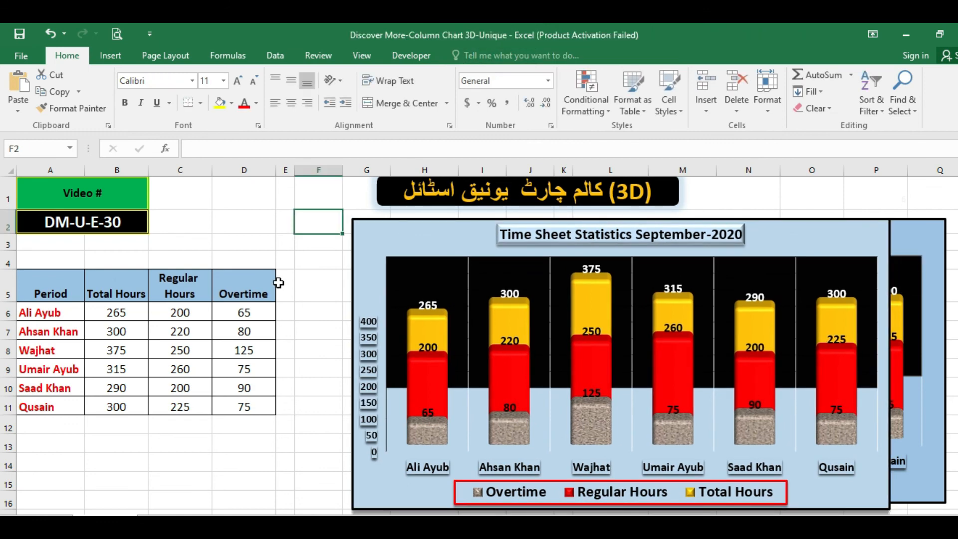